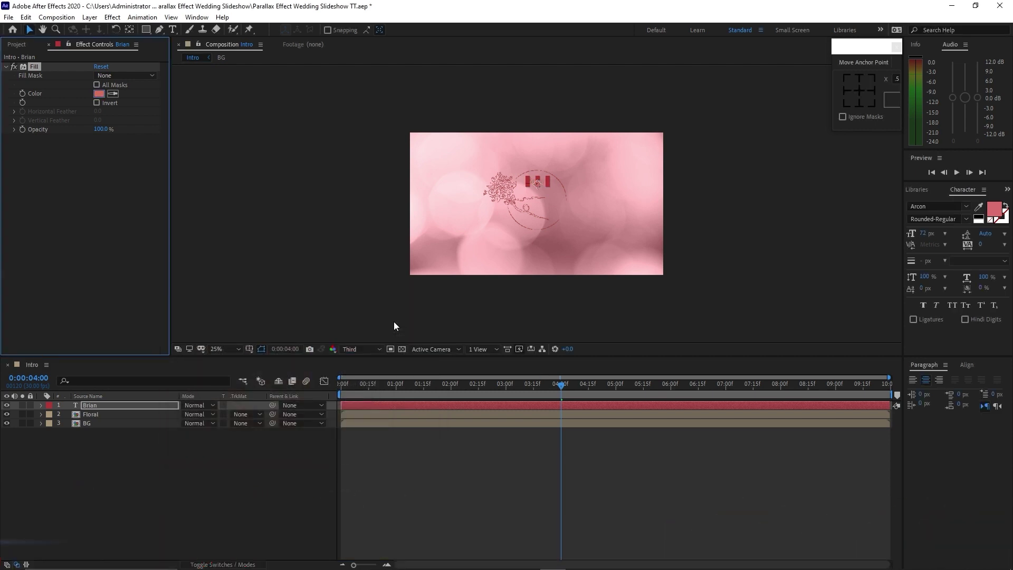
- Apply a Drop Shadow effect to the name text layer and set its softness to 1
{"action": "left_click", "coordinate": [112, 17]}
{"action": "mouse_move", "coordinate": [245, 242]}
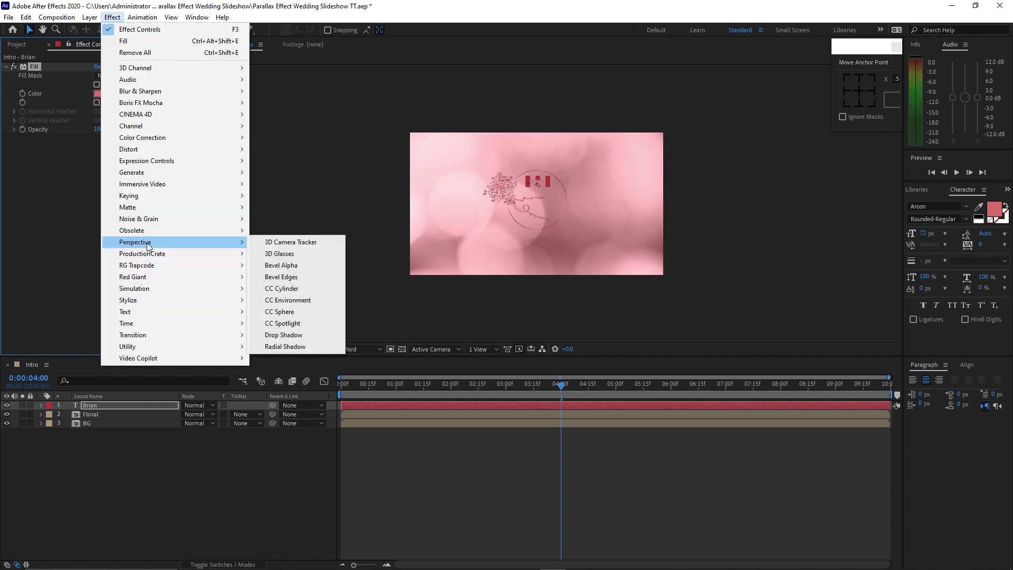
{"action": "left_click", "coordinate": [278, 336]}
{"action": "left_click", "coordinate": [98, 204]}
{"action": "type", "text": "1"}
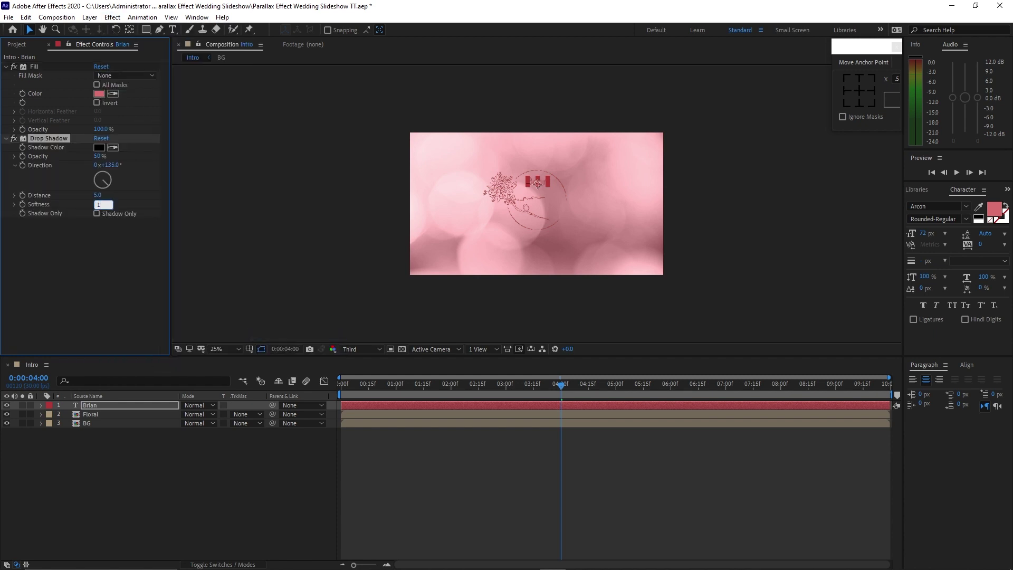
- Trim the name text layer to start at 0:00:03:00 and add a text animator with Opacity and Tracking
{"action": "left_click", "coordinate": [505, 388]}
{"action": "key", "text": "alt+bracketleft"}
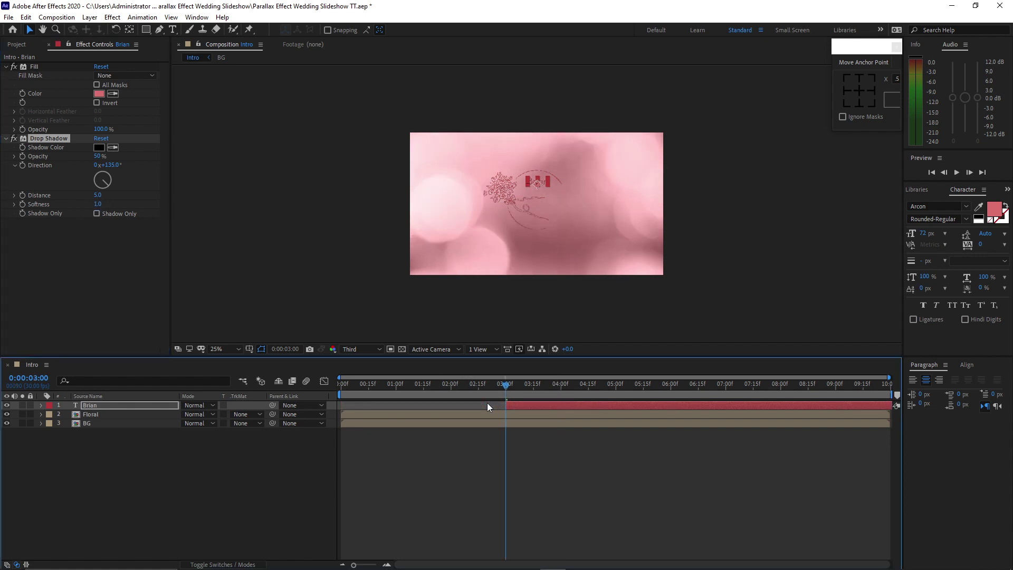
{"action": "left_click", "coordinate": [41, 405]}
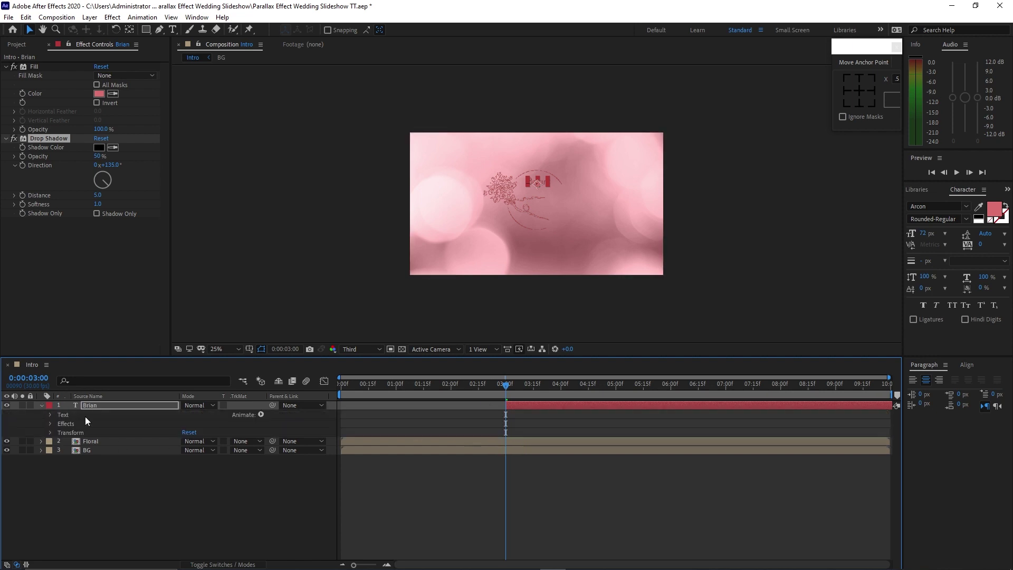
{"action": "left_click", "coordinate": [262, 415]}
{"action": "left_click", "coordinate": [287, 274]}
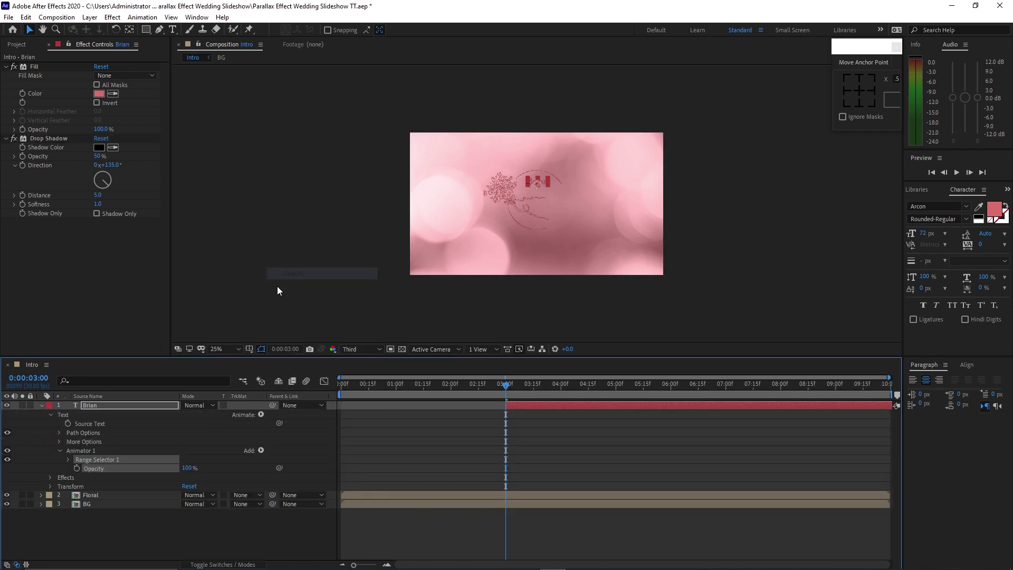
{"action": "left_click", "coordinate": [261, 414]}
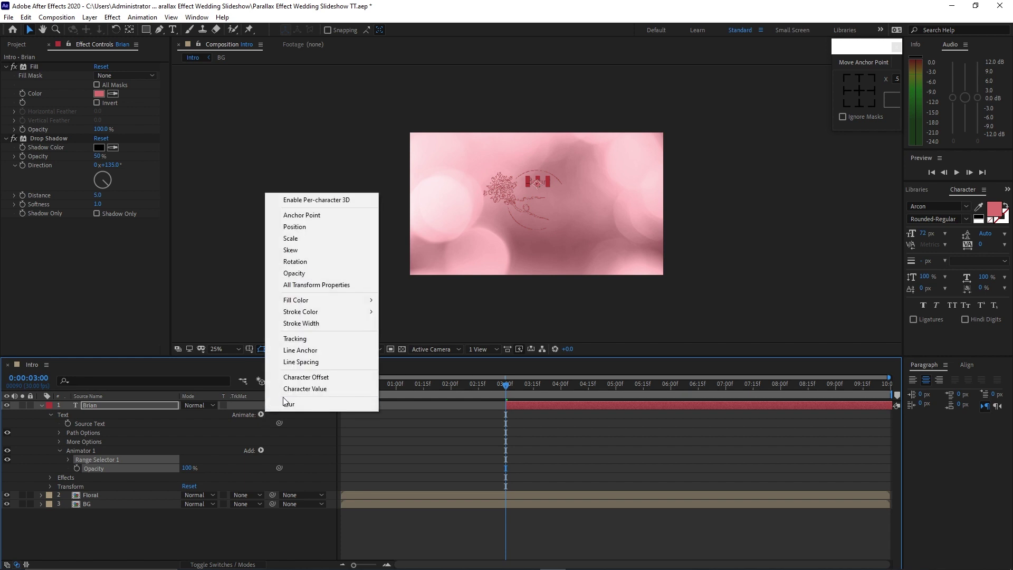
{"action": "left_click", "coordinate": [293, 339]}
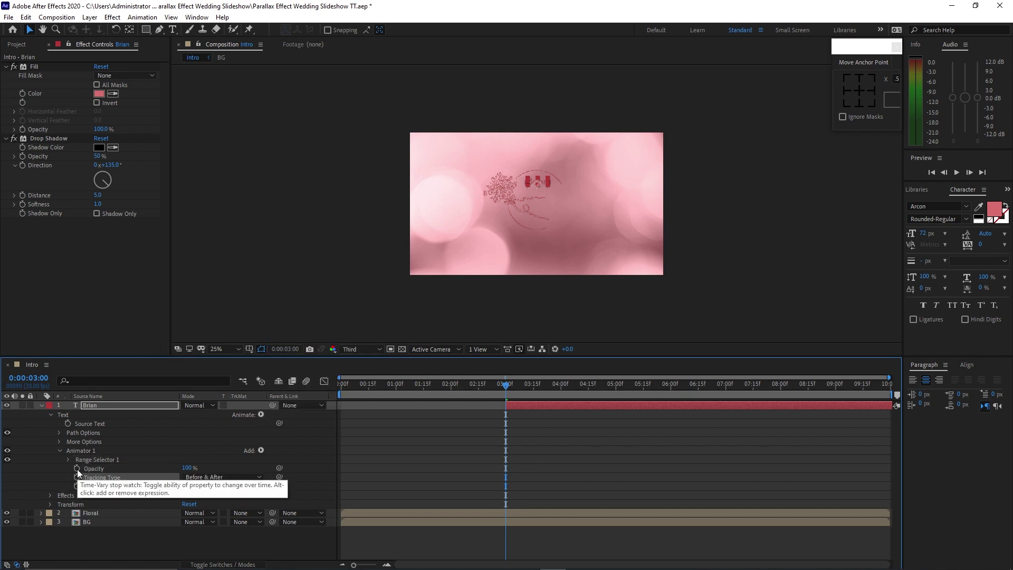
- At 0:00:03:00, keyframe the text animator's opacity at 0% and its tracking amount at 18
{"action": "left_click", "coordinate": [77, 469]}
{"action": "left_click", "coordinate": [188, 468]}
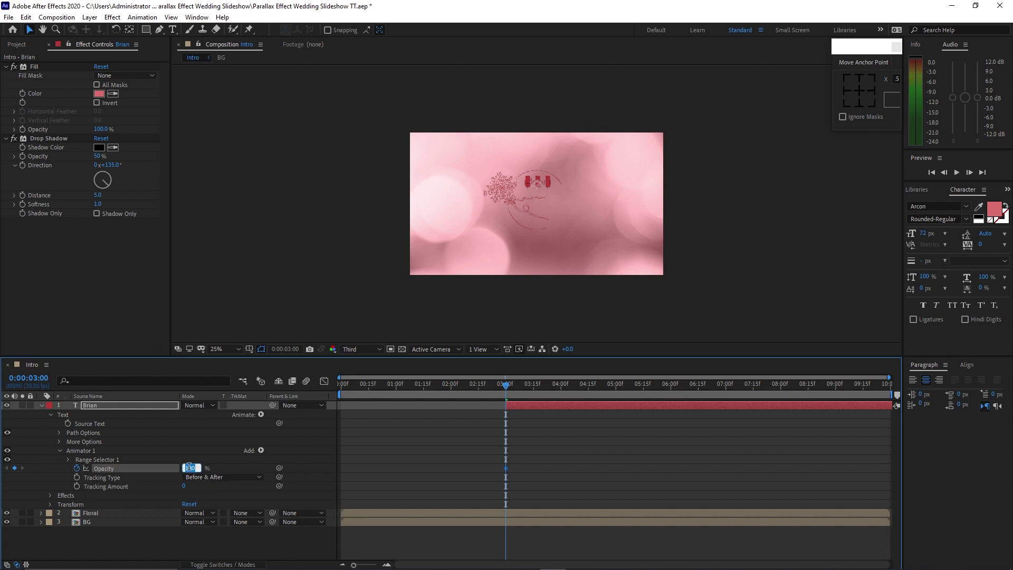
{"action": "type", "text": "0"}
{"action": "left_click", "coordinate": [76, 486]}
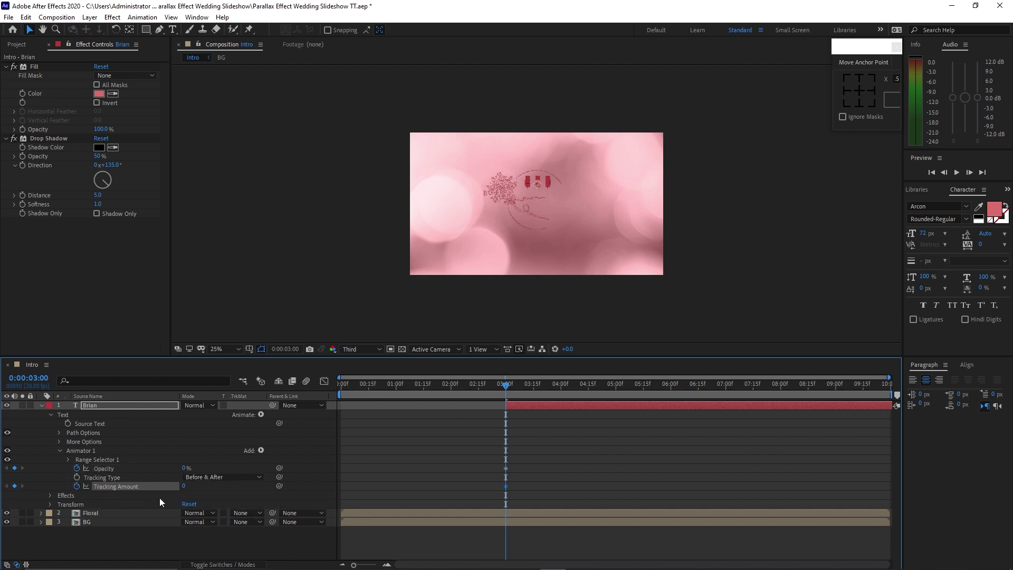
{"action": "left_click", "coordinate": [186, 488]}
{"action": "type", "text": "18"}
- Keyframe the text animator's opacity at 100% at 0:00:03:05
{"action": "left_click", "coordinate": [507, 385]}
{"action": "left_click_drag", "start_coordinate": [507, 385], "coordinate": [517, 387]}
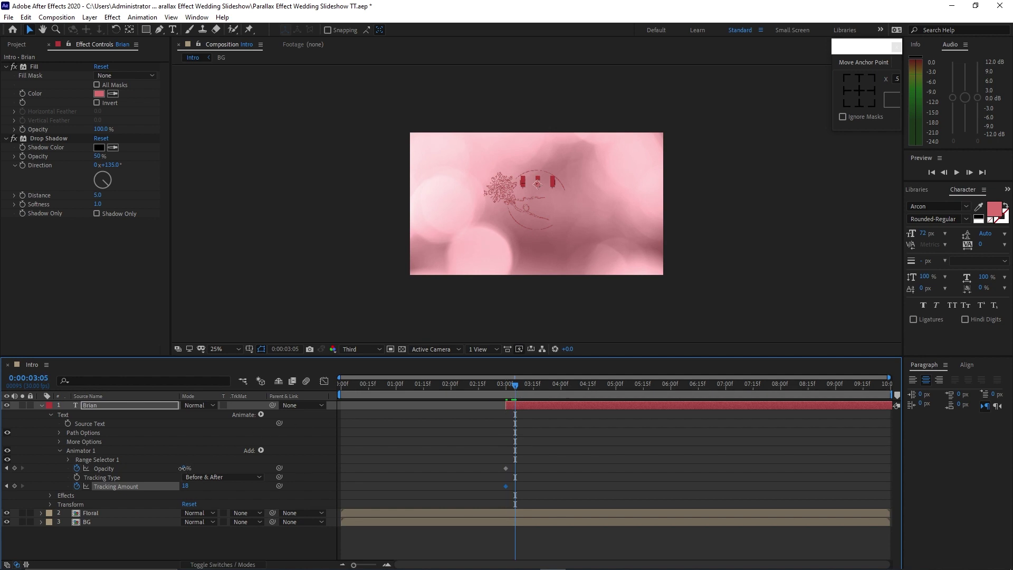
{"action": "type", "text": "100"}
- Keyframe the tracking amount at 0 at 0:00:04:15 and preview the text animation from 0:00:03:00
{"action": "left_click_drag", "start_coordinate": [514, 386], "coordinate": [586, 395]}
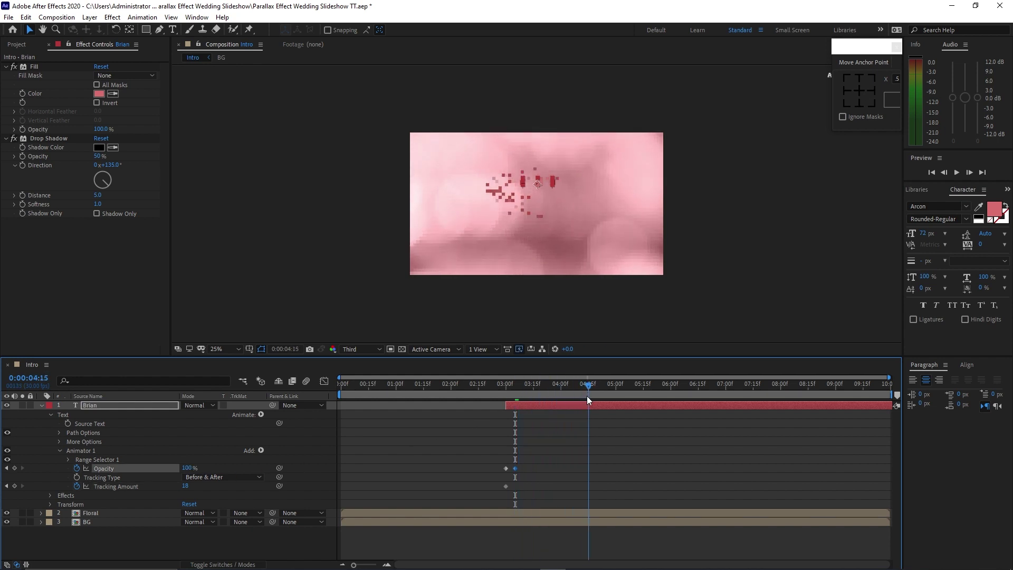
{"action": "left_click", "coordinate": [187, 486]}
{"action": "type", "text": "0"}
{"action": "left_click", "coordinate": [308, 473]}
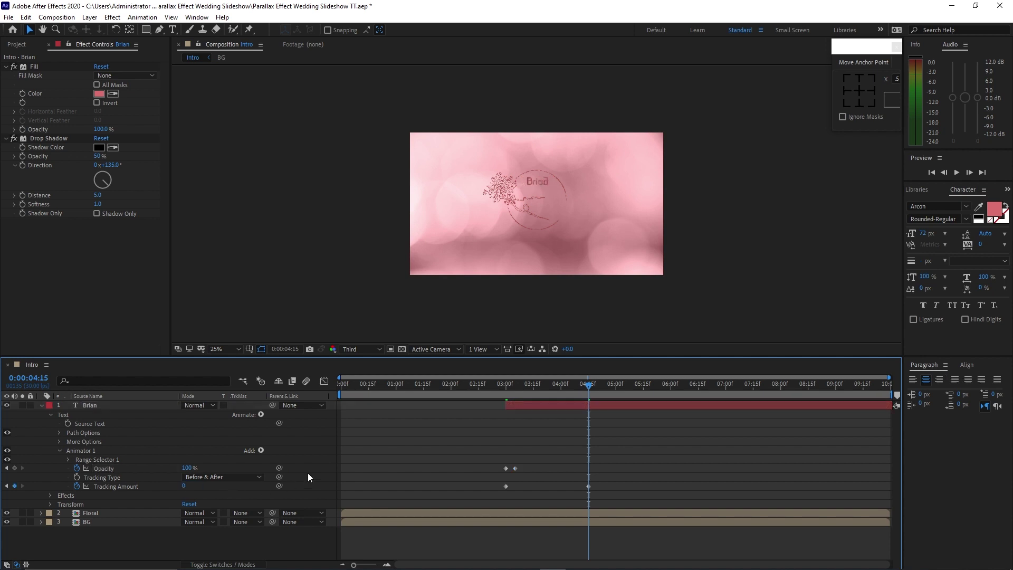
{"action": "left_click_drag", "start_coordinate": [592, 386], "coordinate": [508, 404]}
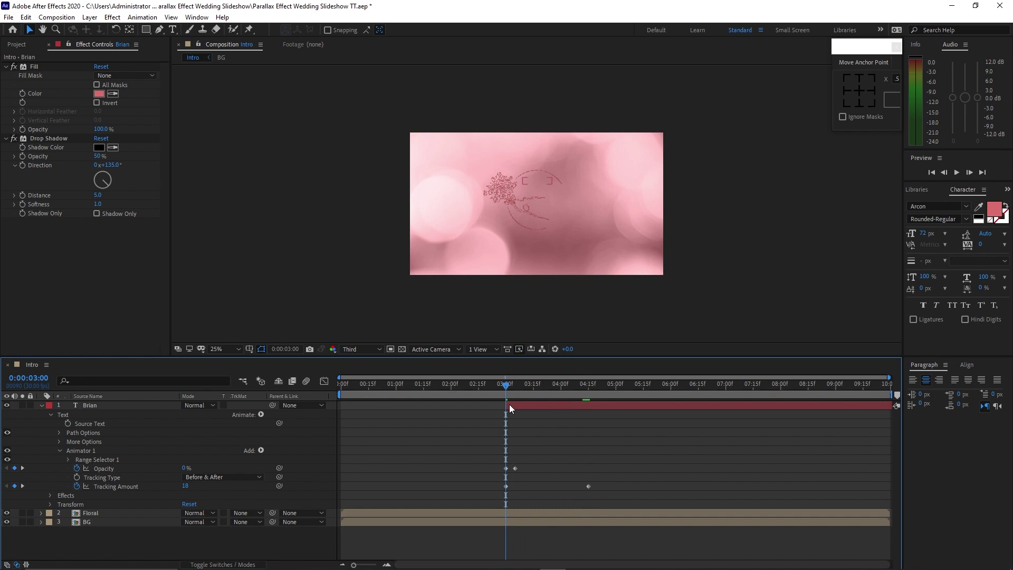
{"action": "left_click", "coordinate": [957, 172]}
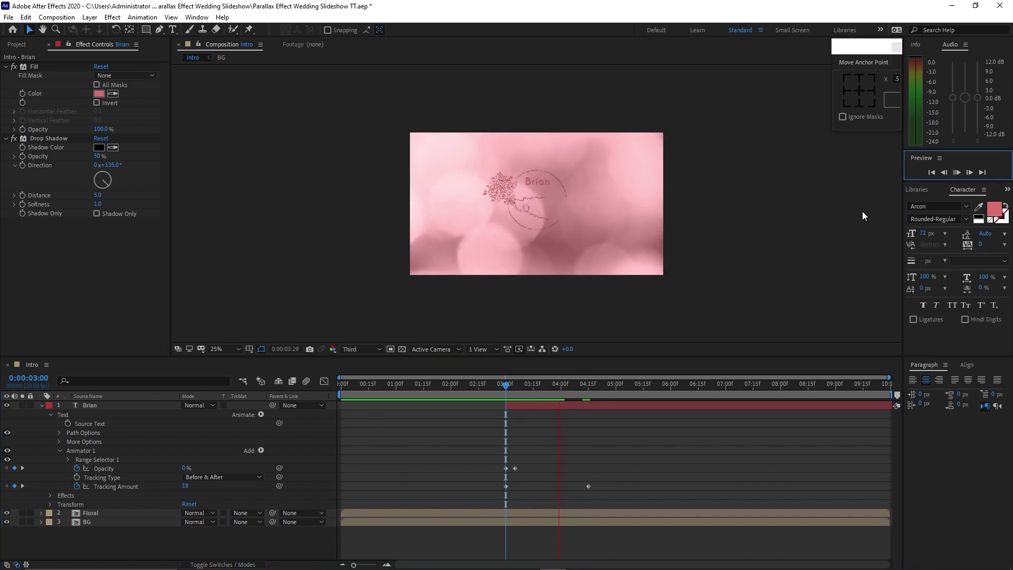
{"action": "left_click", "coordinate": [619, 384]}
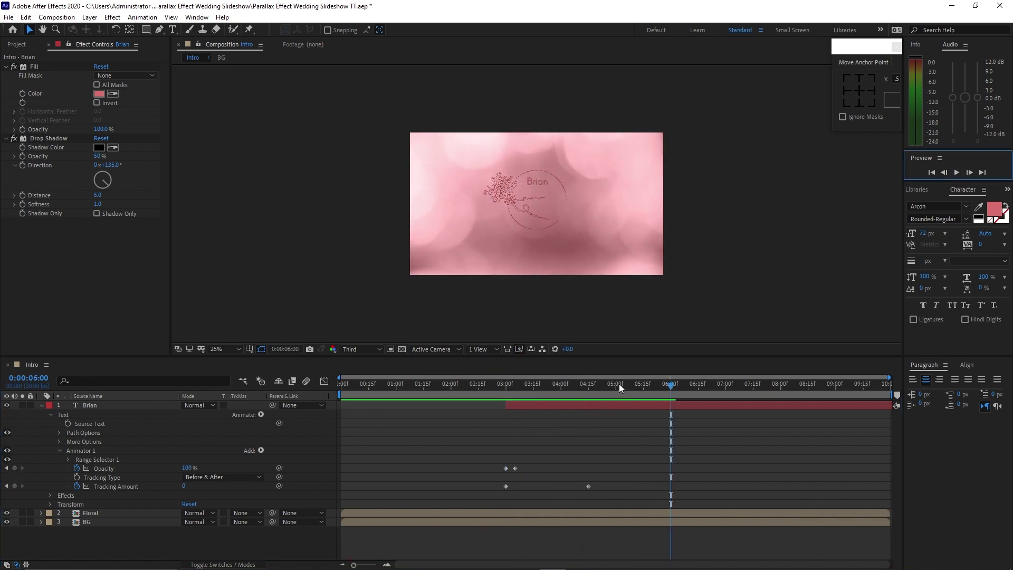
- Duplicate the animated name text layer and trim the copy to start at 0:00:03:15
{"action": "left_click", "coordinate": [49, 413]}
{"action": "left_click", "coordinate": [42, 405]}
{"action": "left_click", "coordinate": [94, 404]}
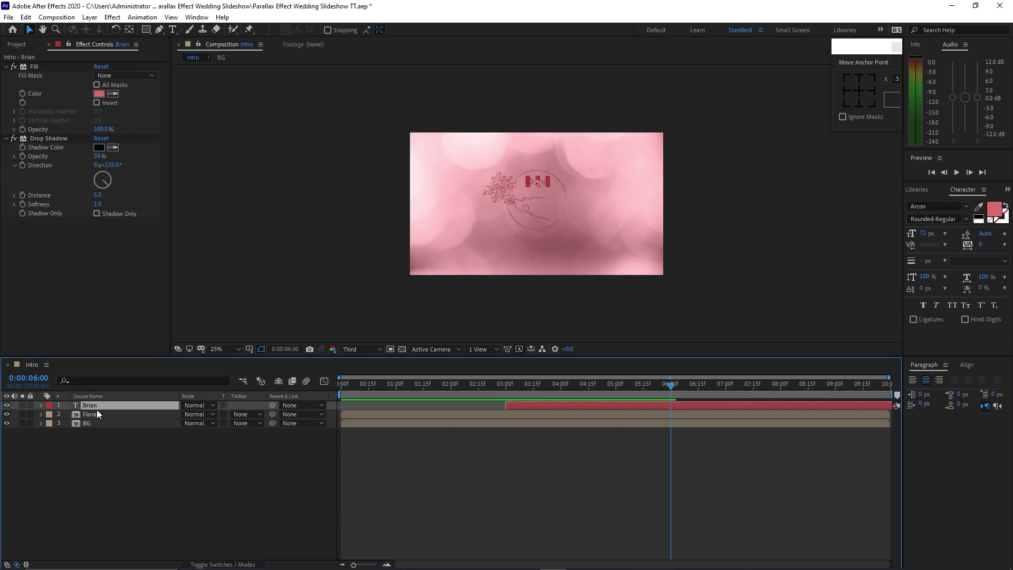
{"action": "key", "text": "ctrl+d"}
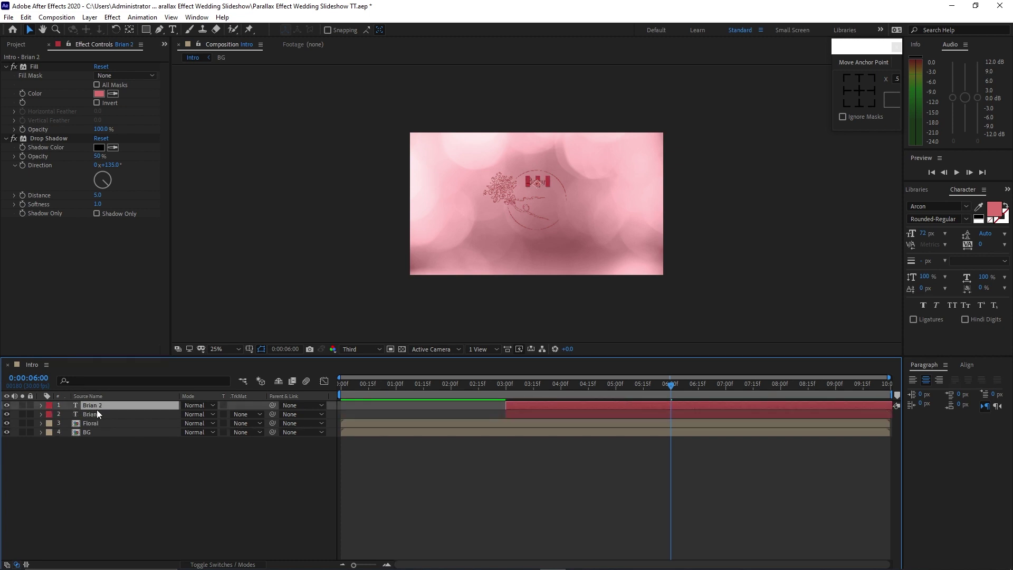
{"action": "left_click", "coordinate": [533, 387]}
{"action": "key", "text": "alt+bracketleft"}
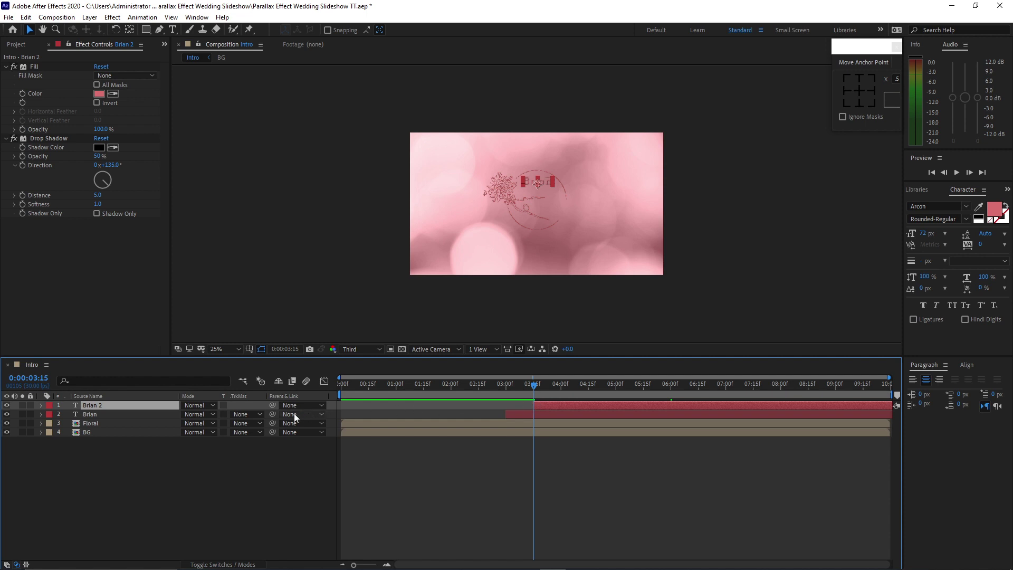
- Replace the text of the duplicated layer with the partner's first name
{"action": "double_click", "coordinate": [105, 405]}
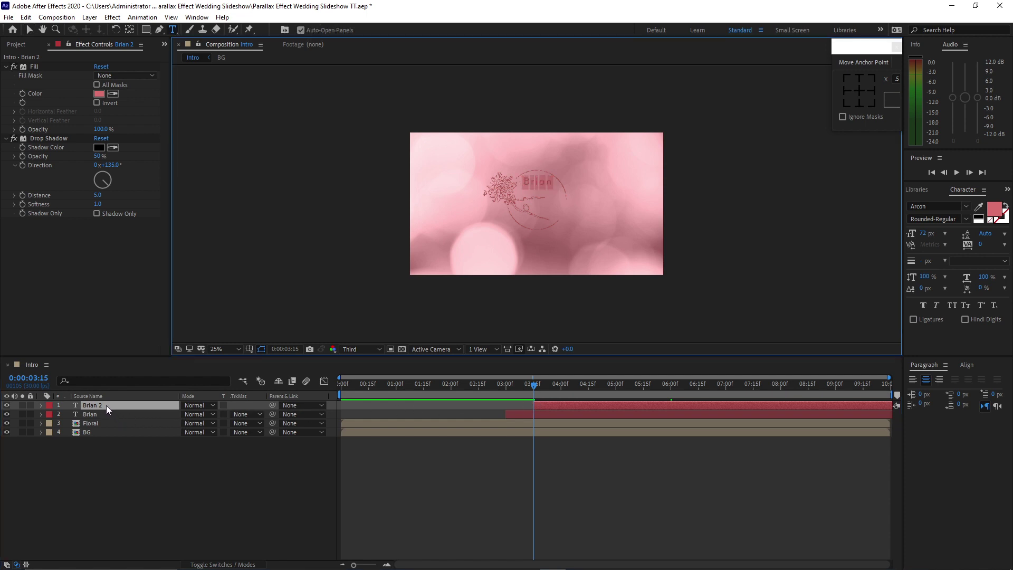
{"action": "type", "text": "Mi"}
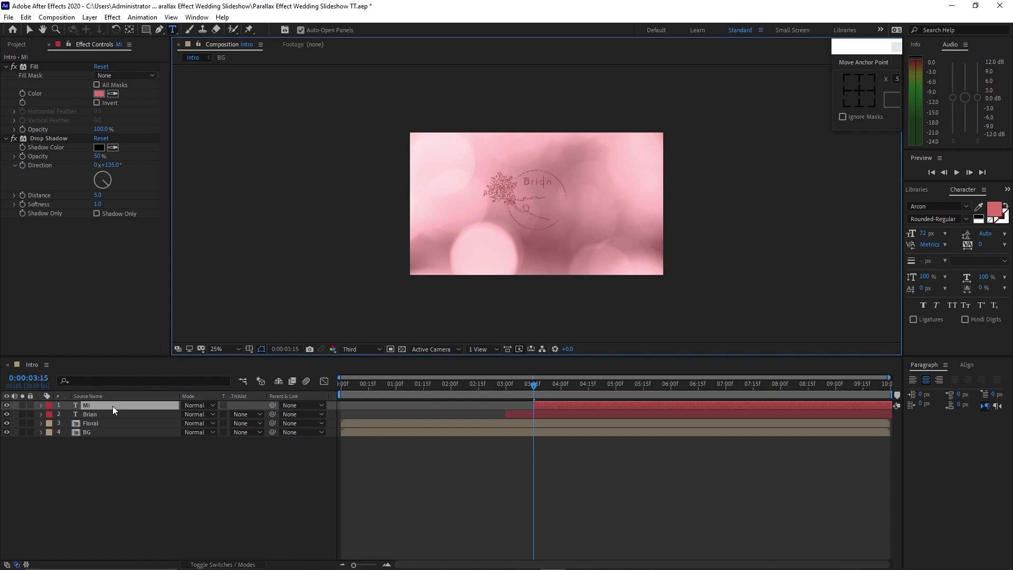
{"action": "type", "text": "chielle"}
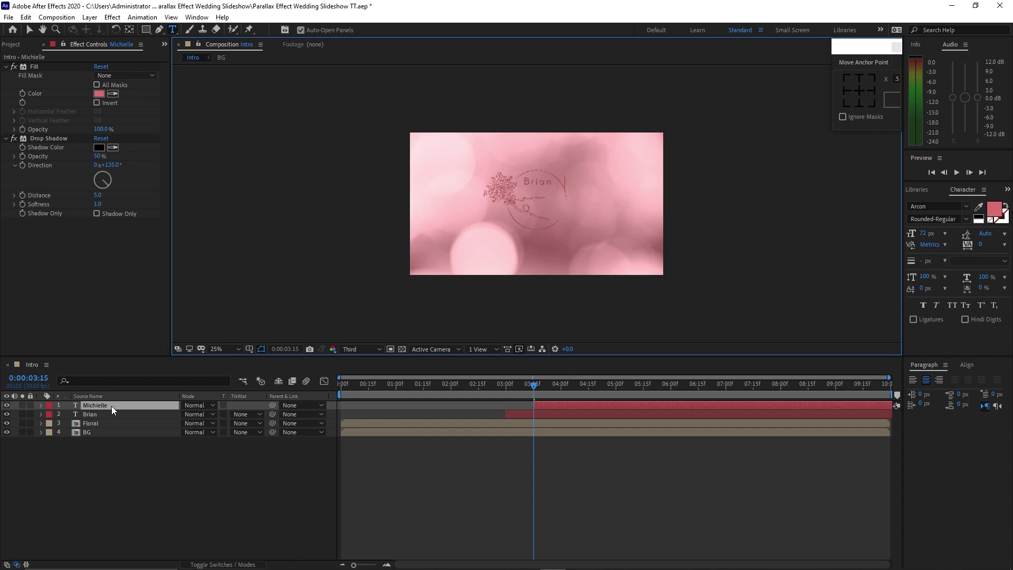
{"action": "key", "text": "Return"}
- Move the second name below and to the right of the first, at about 1160, 598, and set its anchor point to middle left
{"action": "key", "text": "p"}
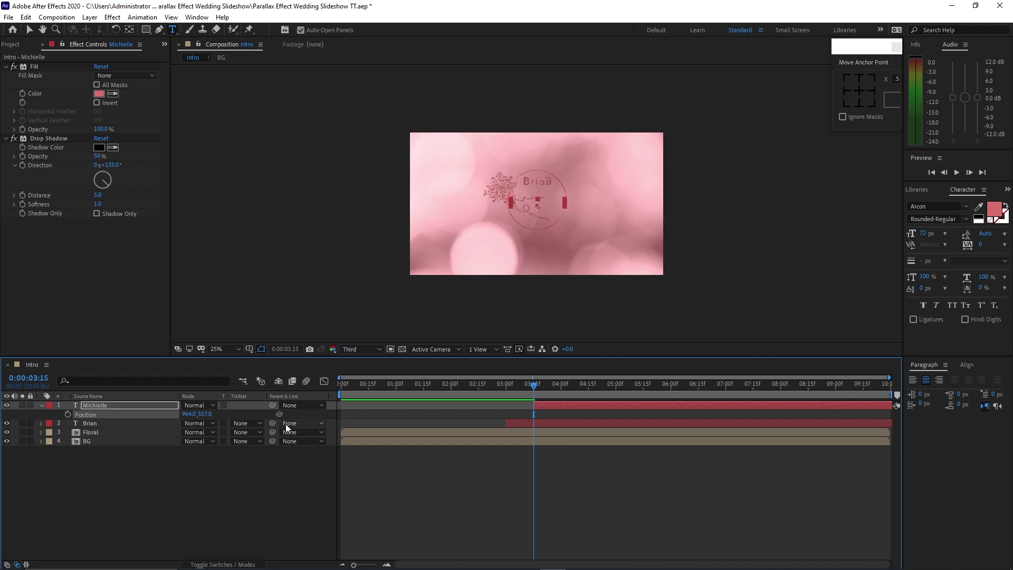
{"action": "left_click_drag", "start_coordinate": [533, 385], "coordinate": [617, 385]}
{"action": "mouse_move", "coordinate": [189, 413]}
{"action": "left_mouse_down"}
{"action": "mouse_move", "coordinate": [247, 411]}
{"action": "mouse_move", "coordinate": [201, 414]}
{"action": "left_mouse_up"}
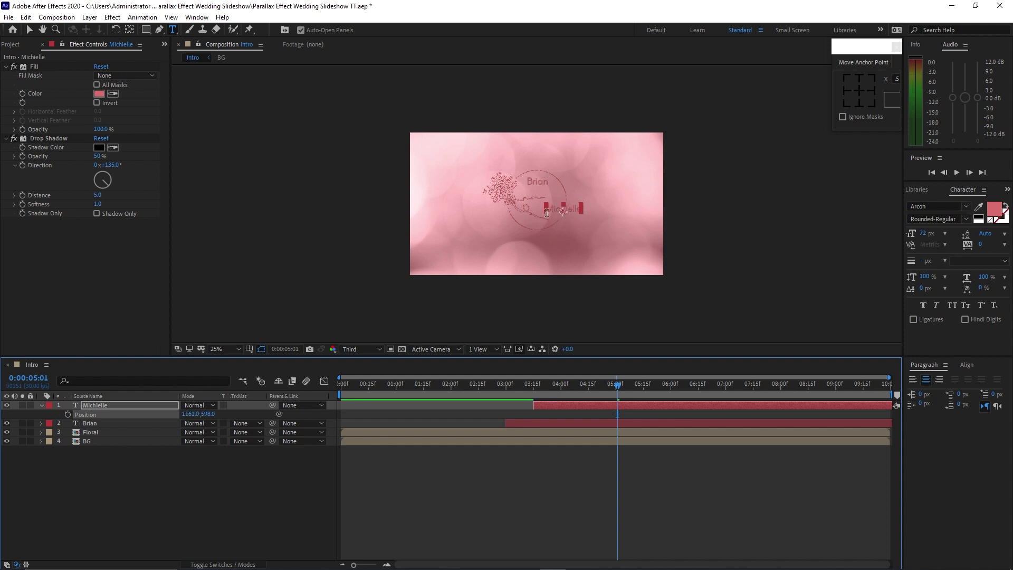
{"action": "left_click", "coordinate": [843, 89]}
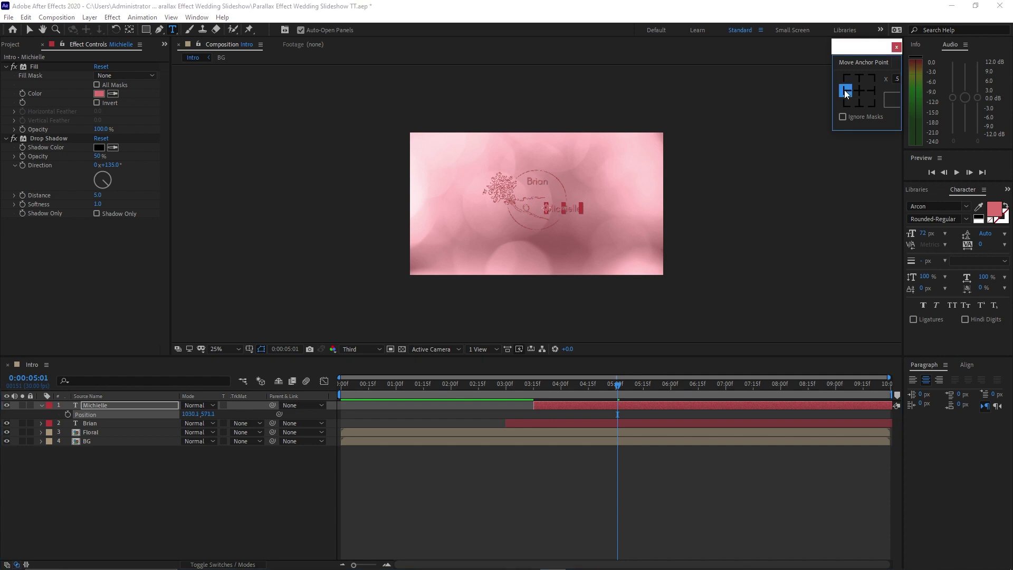
- Preview the Intro composition from the beginning to check both name animations
{"action": "left_click_drag", "start_coordinate": [618, 389], "coordinate": [340, 416]}
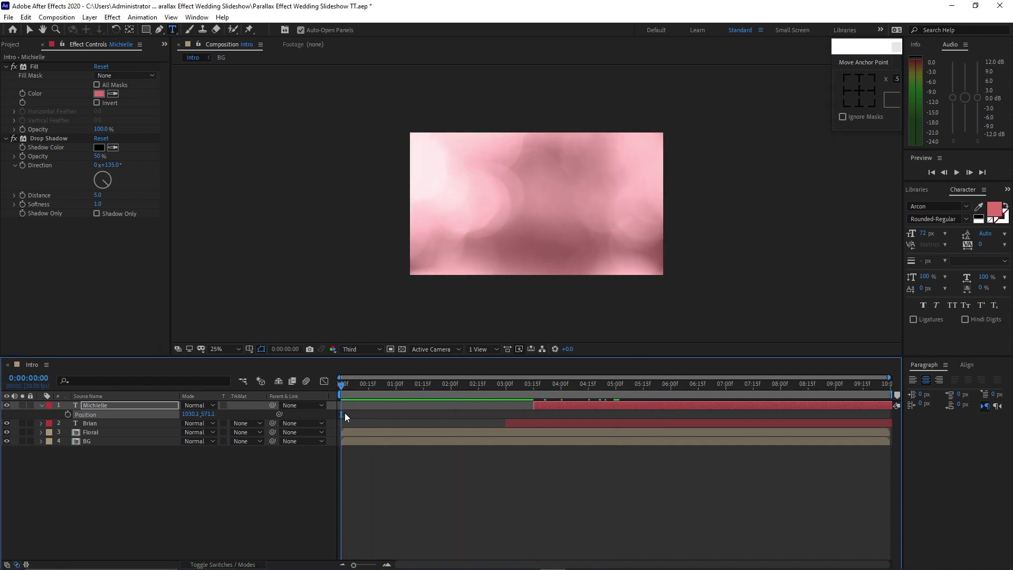
{"action": "left_click", "coordinate": [960, 173]}
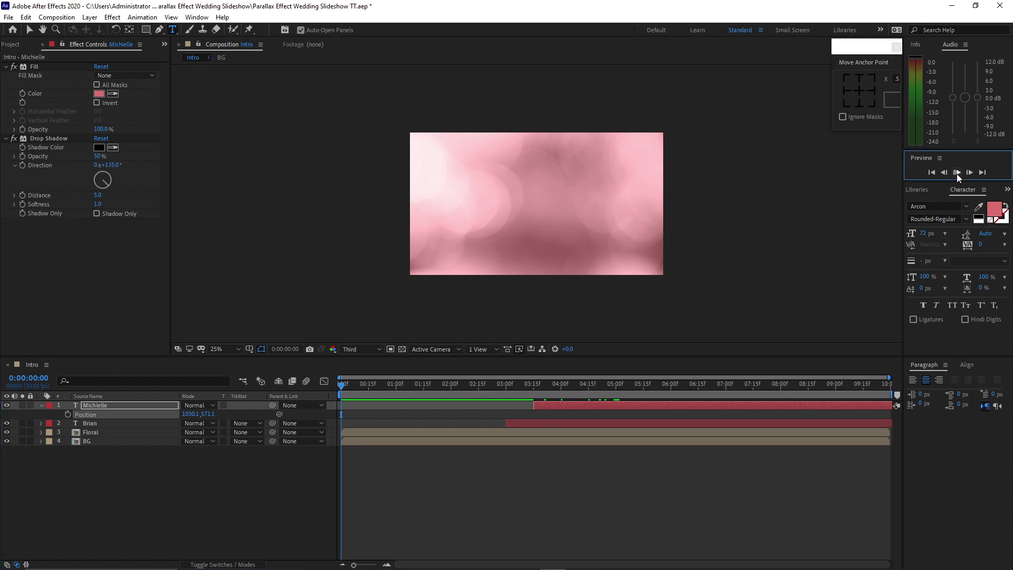
{"action": "left_click", "coordinate": [31, 29]}
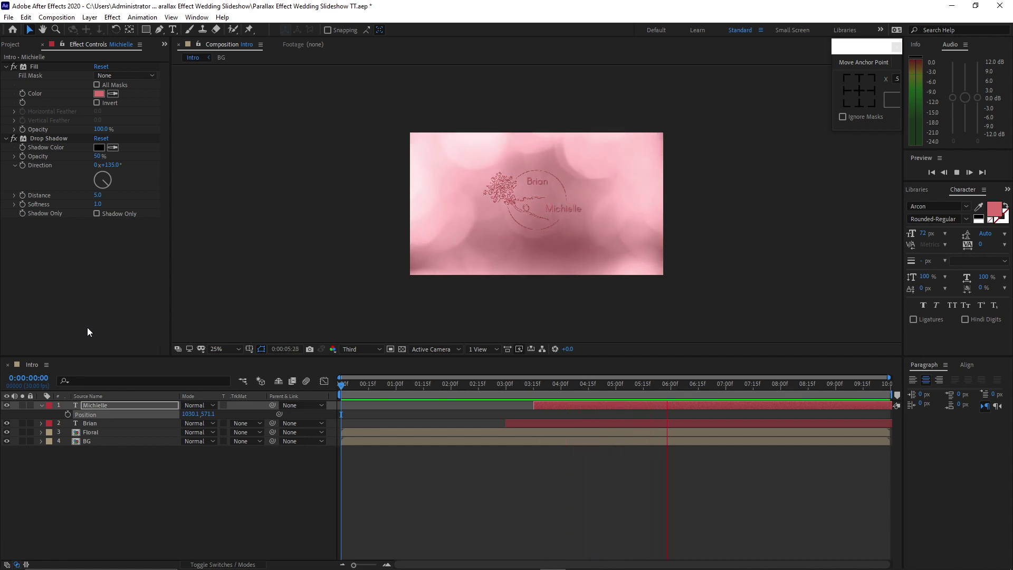
{"action": "left_click", "coordinate": [956, 172]}
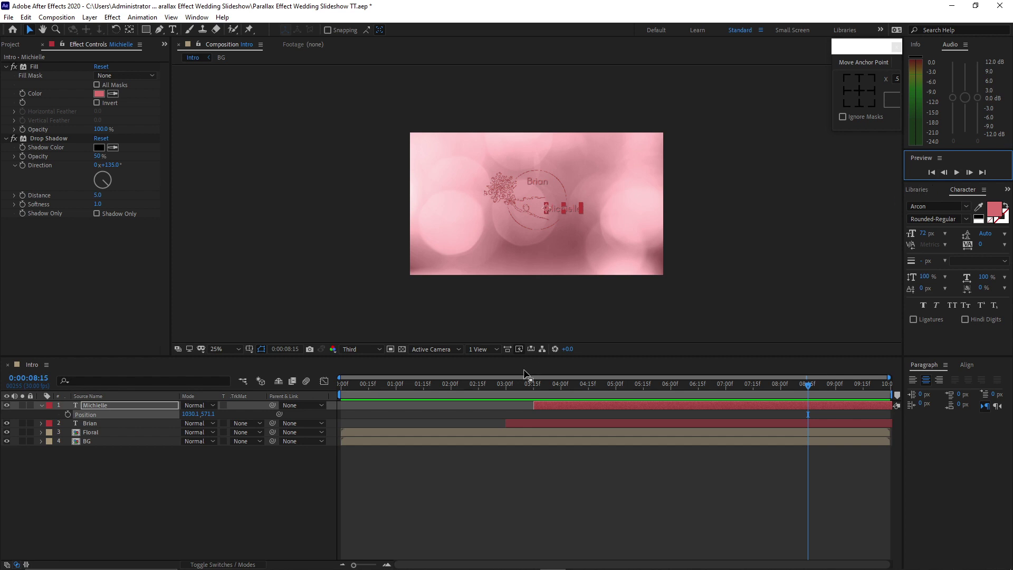
{"action": "left_click", "coordinate": [42, 405]}
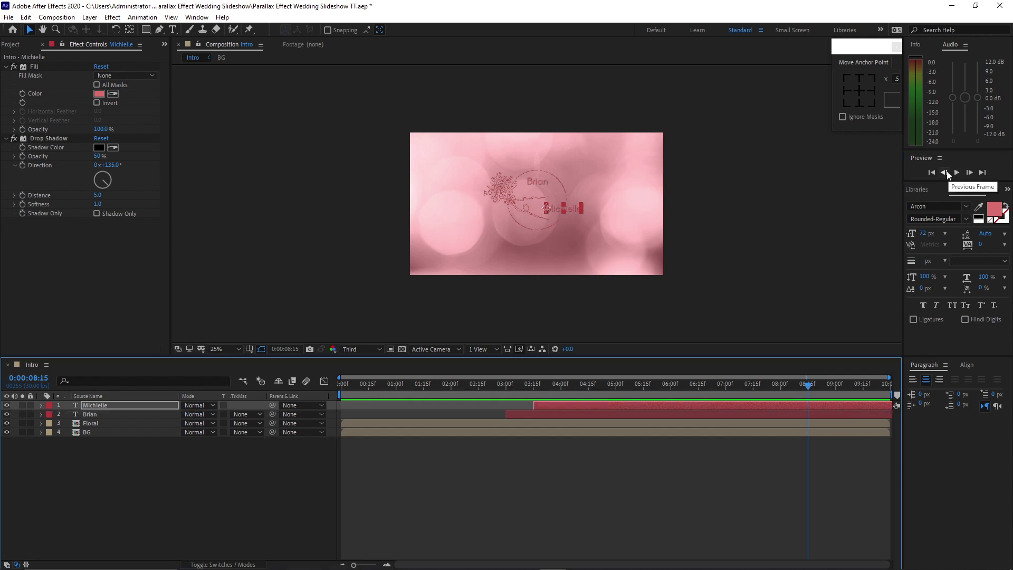
- Create a new composition named Transition
{"action": "left_click", "coordinate": [56, 17]}
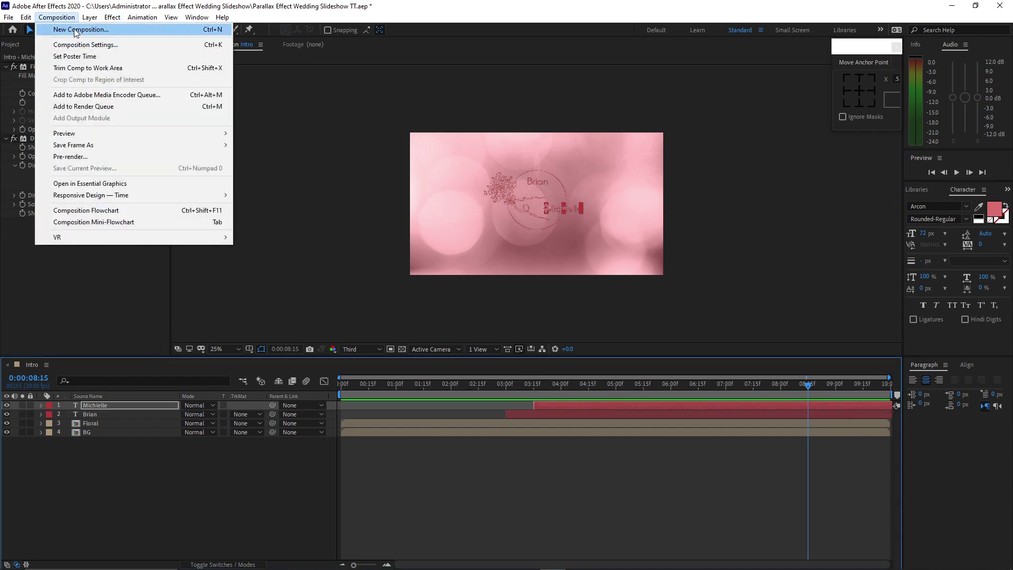
{"action": "left_click", "coordinate": [77, 29]}
{"action": "type", "text": "Tra"}
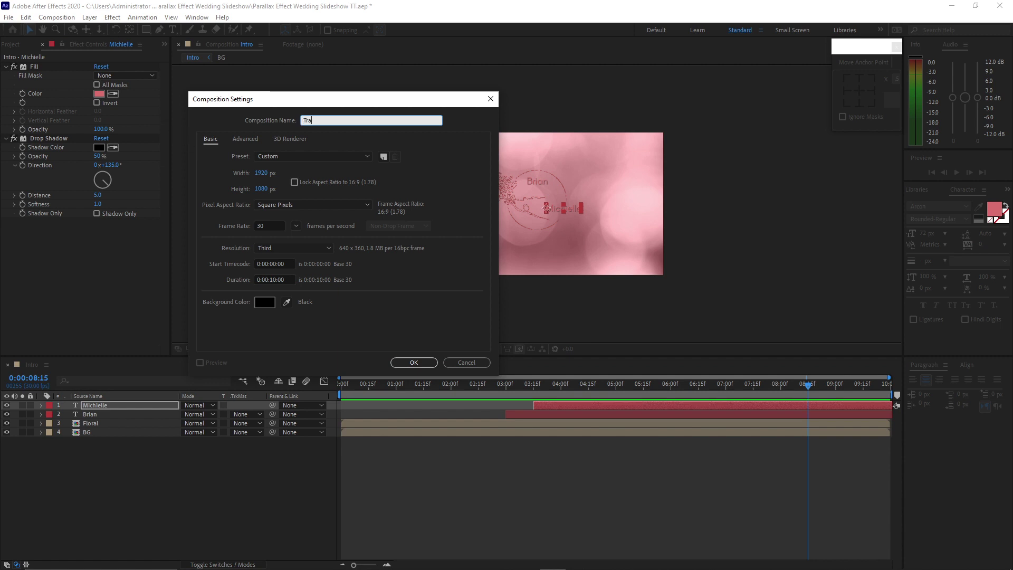
{"action": "type", "text": "snsition"}
{"action": "left_click", "coordinate": [403, 363]}
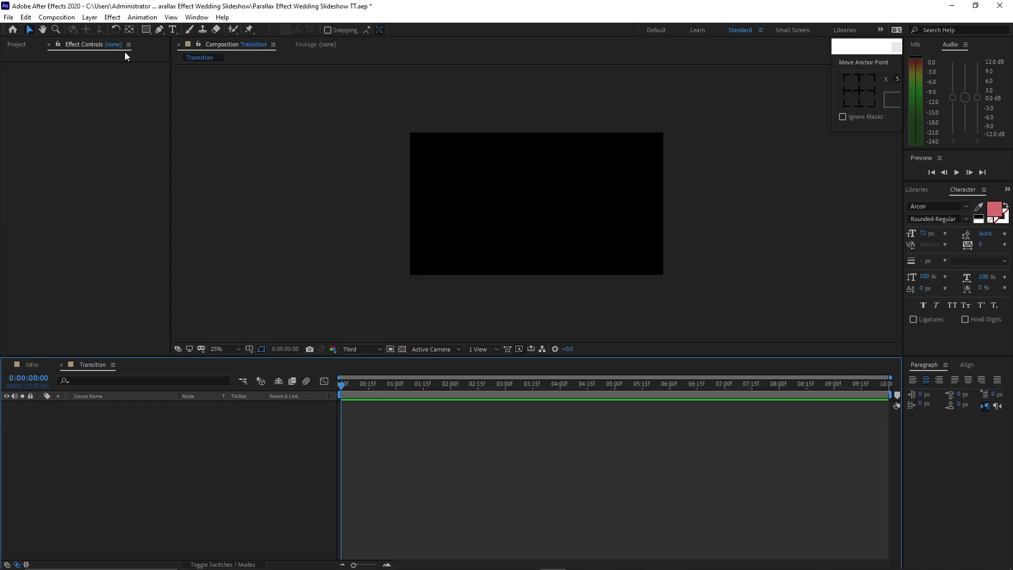
- Add a shape layer to the Transition composition and draw a white circle wider than the frame with the Ellipse tool
{"action": "left_click", "coordinate": [90, 17]}
{"action": "mouse_move", "coordinate": [242, 32]}
{"action": "left_click", "coordinate": [267, 86]}
{"action": "key", "text": "q"}
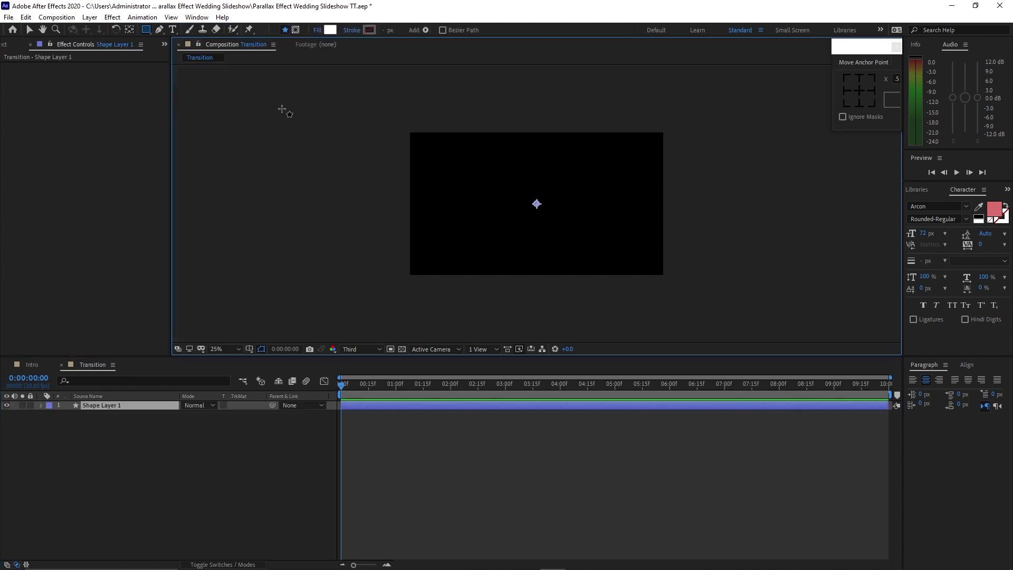
{"action": "left_click", "coordinate": [149, 30]}
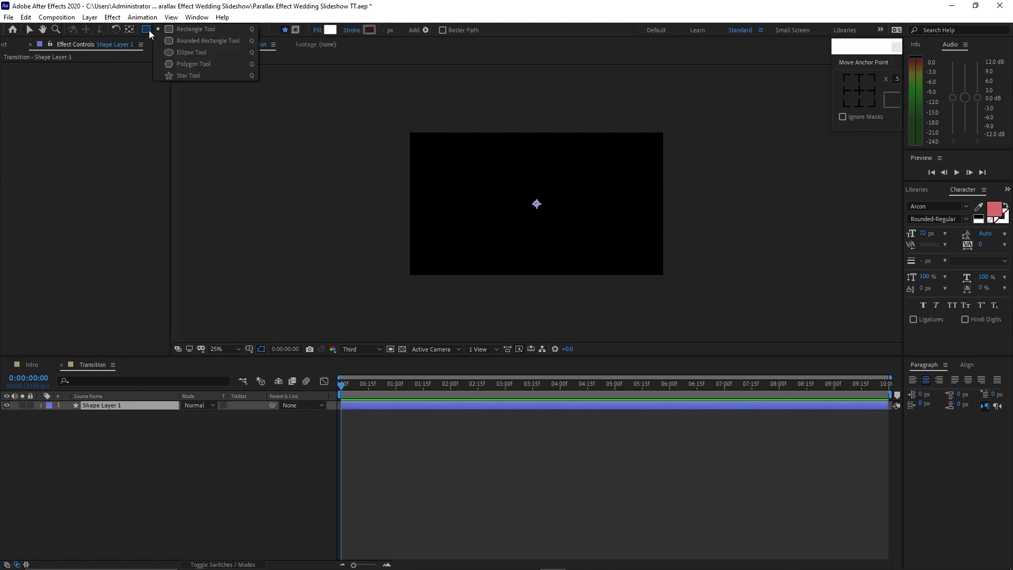
{"action": "left_click", "coordinate": [189, 53]}
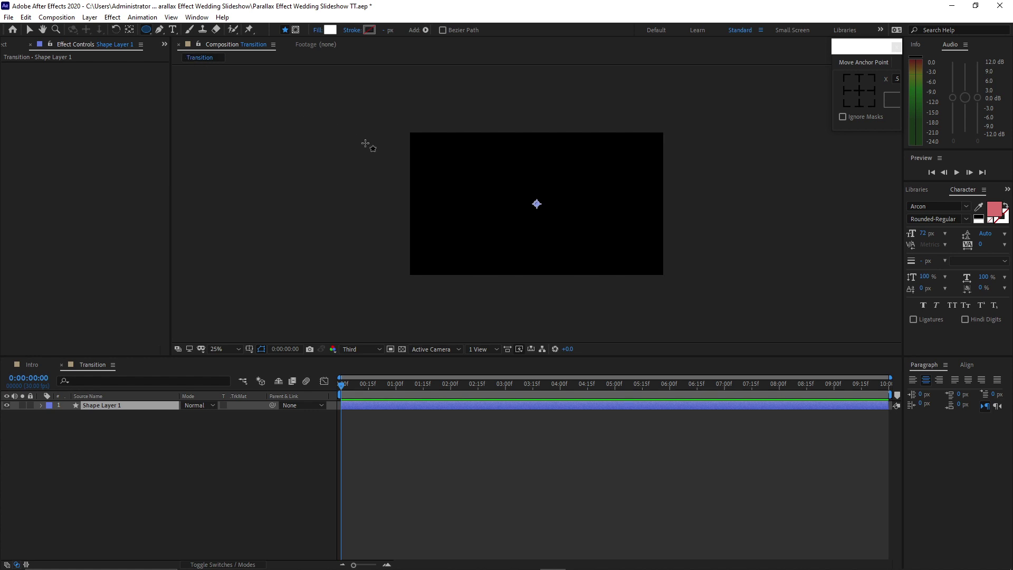
{"action": "mouse_move", "coordinate": [390, 118]}
{"action": "left_mouse_down"}
{"action": "mouse_move", "coordinate": [538, 163]}
{"action": "mouse_move", "coordinate": [684, 153]}
{"action": "left_mouse_up"}
- Center the anchor point in the circle and align the circle to the middle of the composition
{"action": "key", "text": "v"}
{"action": "key", "text": "ctrl+alt+Home"}
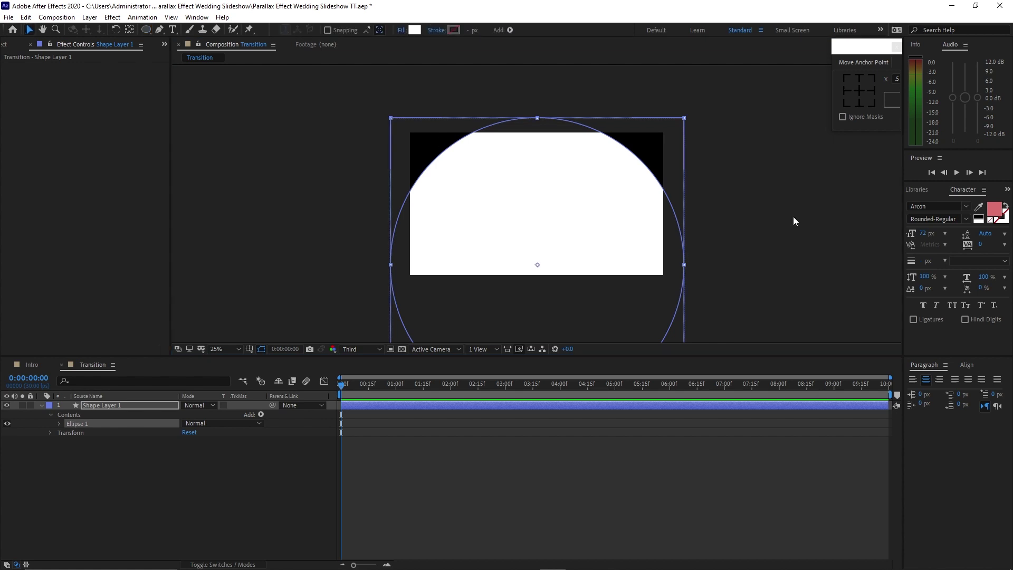
{"action": "left_click", "coordinate": [965, 365]}
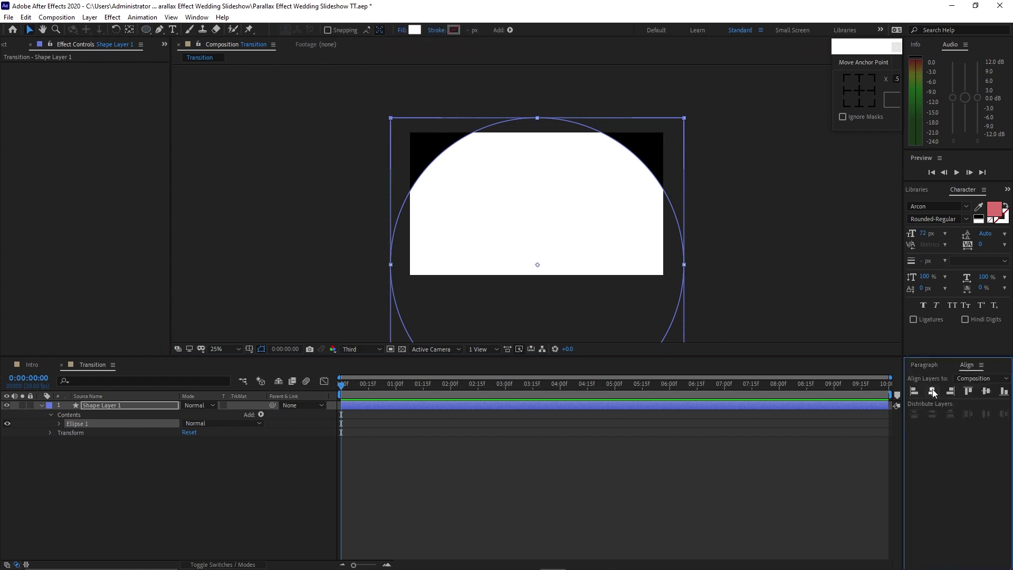
{"action": "left_click", "coordinate": [985, 391]}
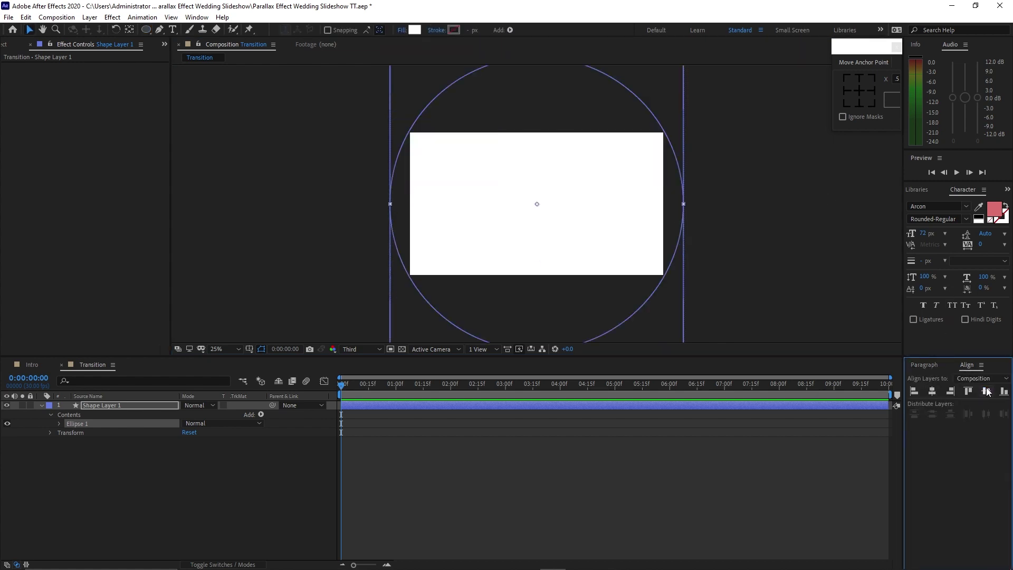
- Scale the circle's shape layer to 114%
{"action": "left_click", "coordinate": [140, 405]}
{"action": "key", "text": "s"}
{"action": "key", "text": "comma"}
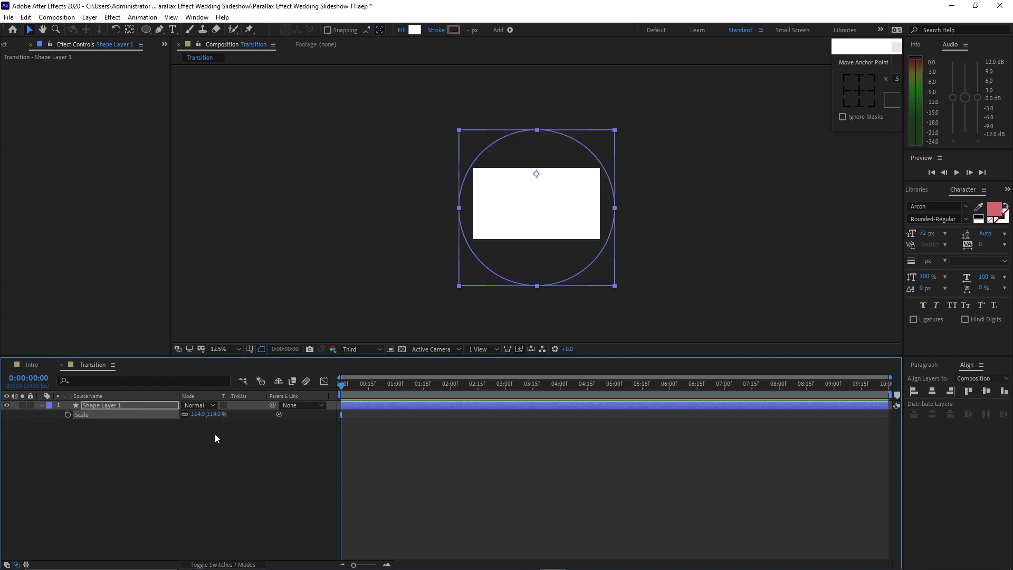
- Keyframe the circle's position to slide in horizontally from outside the frame's right edge at 0:00 to covering the frame at 2:15
{"action": "left_click_drag", "start_coordinate": [341, 385], "coordinate": [476, 391]}
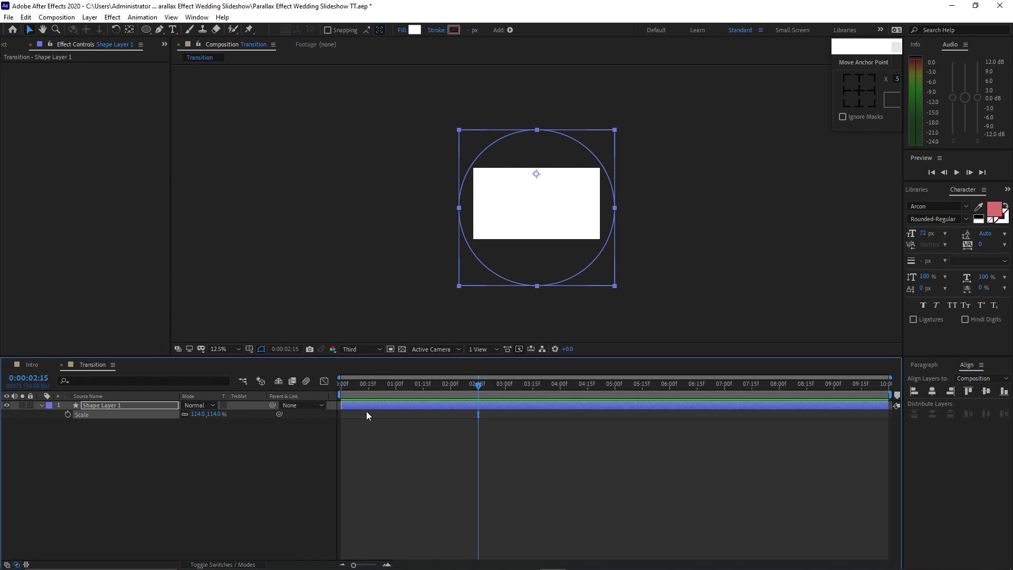
{"action": "key", "text": "p"}
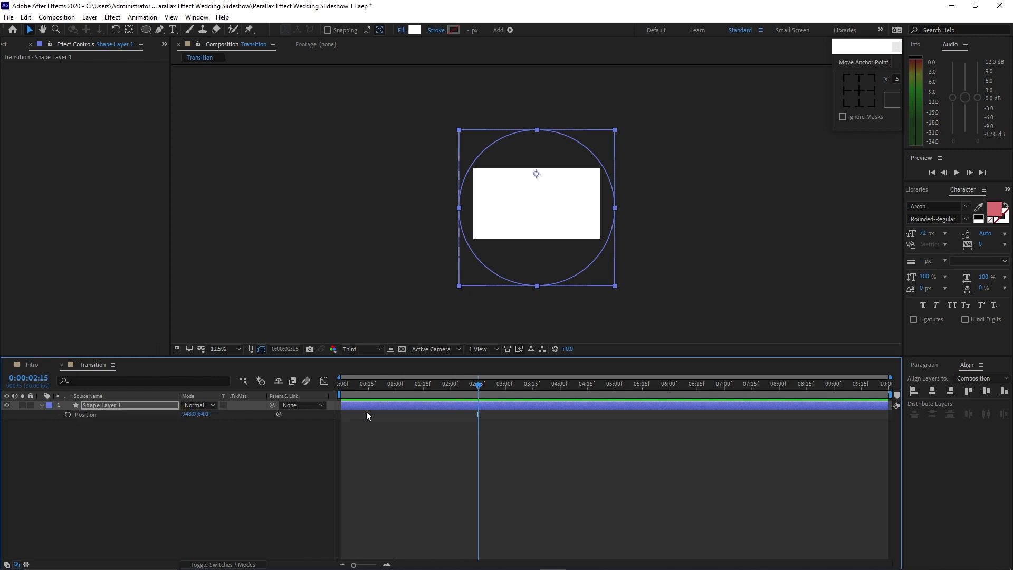
{"action": "left_click", "coordinate": [68, 413]}
{"action": "left_click_drag", "start_coordinate": [364, 389], "coordinate": [337, 387]}
{"action": "left_click_drag", "start_coordinate": [186, 414], "coordinate": [247, 419]}
{"action": "left_click_drag", "start_coordinate": [341, 387], "coordinate": [440, 376]}
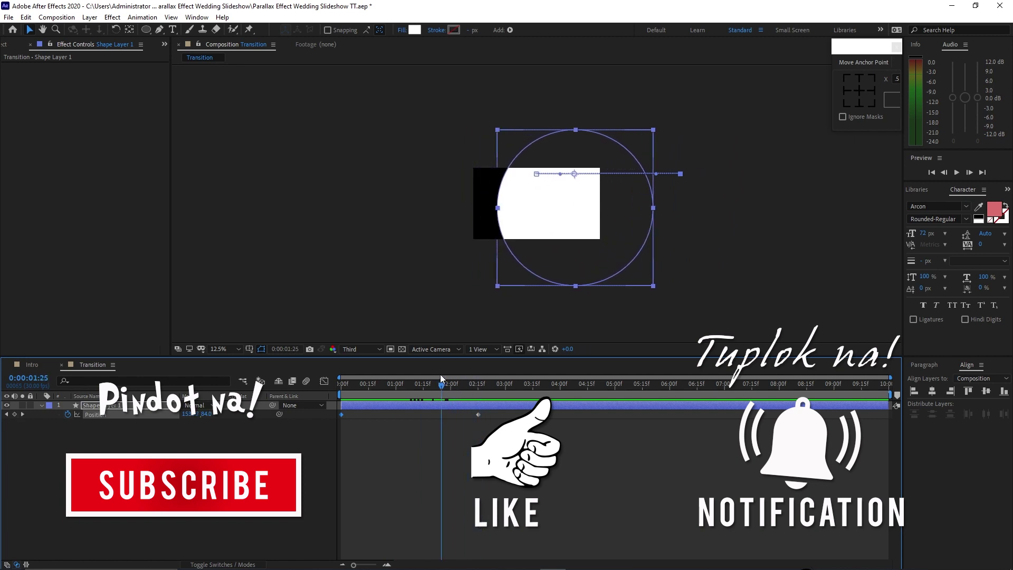
- Apply Easy Ease to both position keyframes and reshape the speed graph to peak early with a long slowdown, and preview the motion
{"action": "left_click_drag", "start_coordinate": [493, 415], "coordinate": [338, 439]}
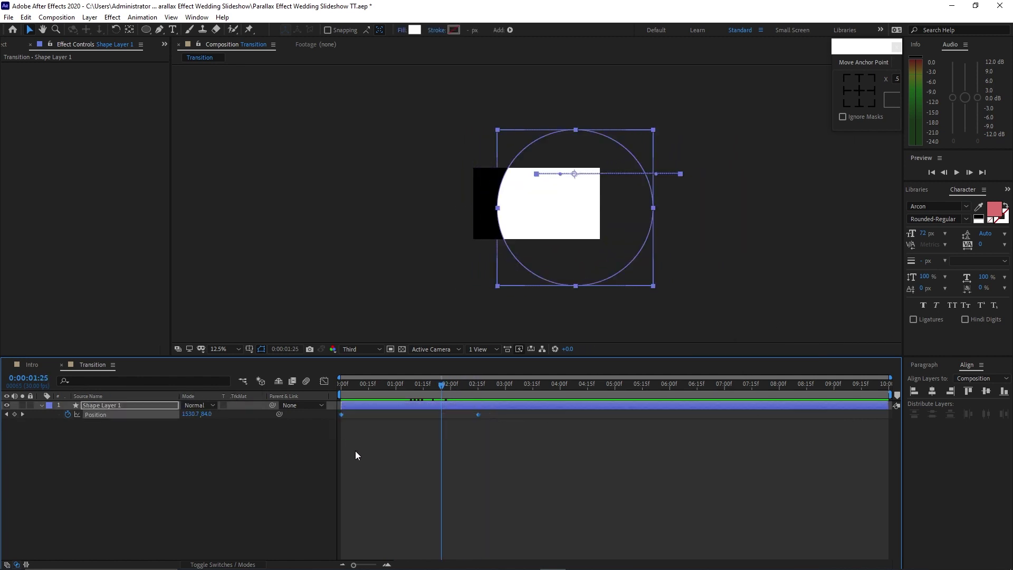
{"action": "key", "text": "F9"}
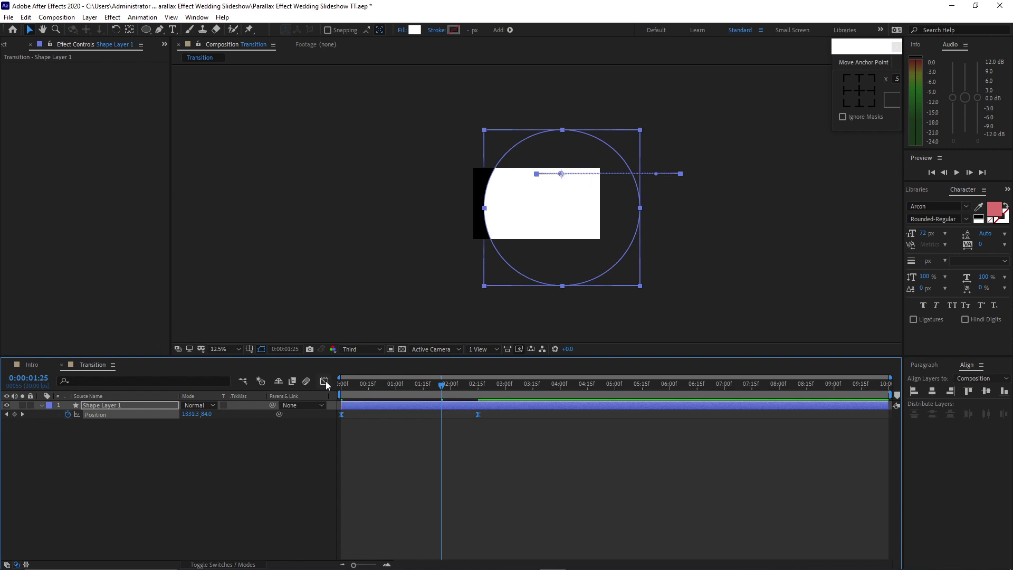
{"action": "left_click", "coordinate": [324, 381]}
{"action": "left_click_drag", "start_coordinate": [490, 540], "coordinate": [407, 538]}
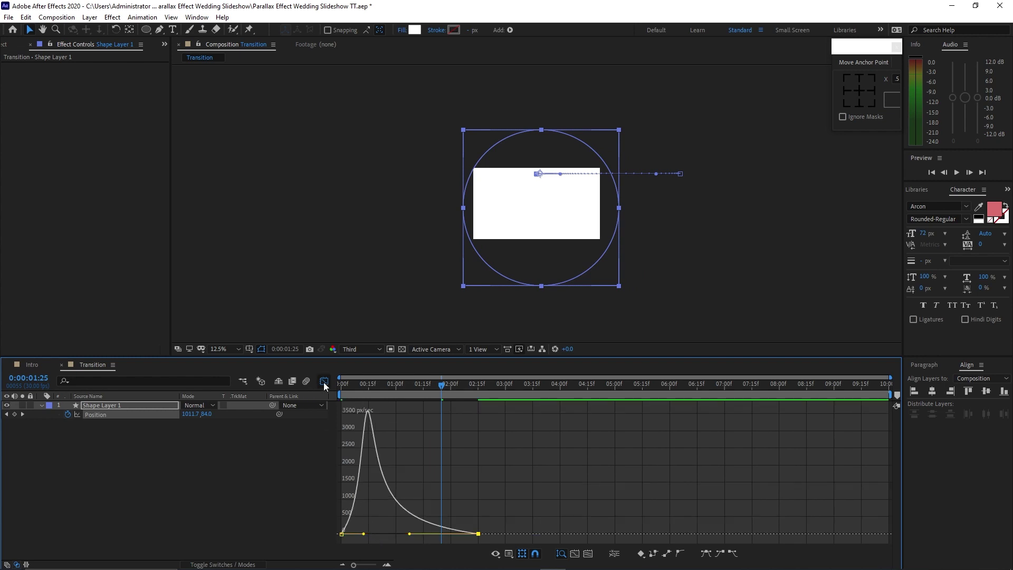
{"action": "left_click", "coordinate": [324, 382]}
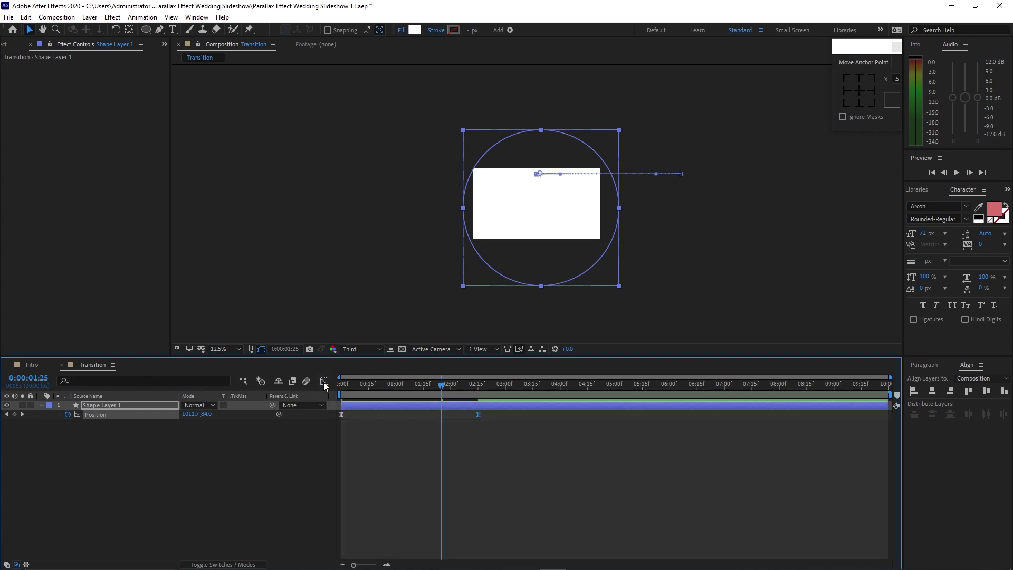
{"action": "key", "text": "Home"}
{"action": "left_click", "coordinate": [952, 171]}
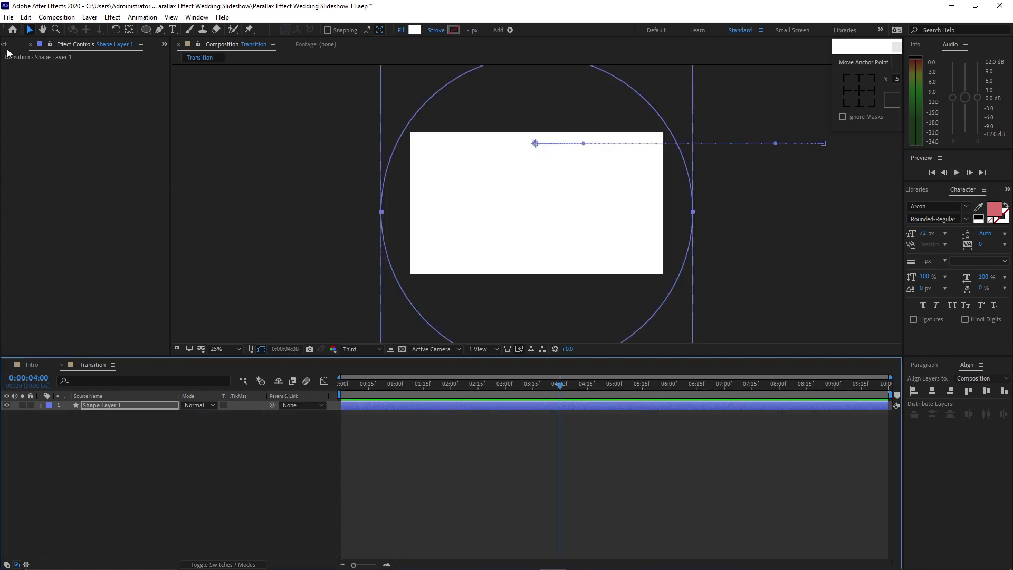
- Create separate compositions from Light Leak.mp4 and particles.mov and move both to the project's root level
{"action": "left_click", "coordinate": [5, 45]}
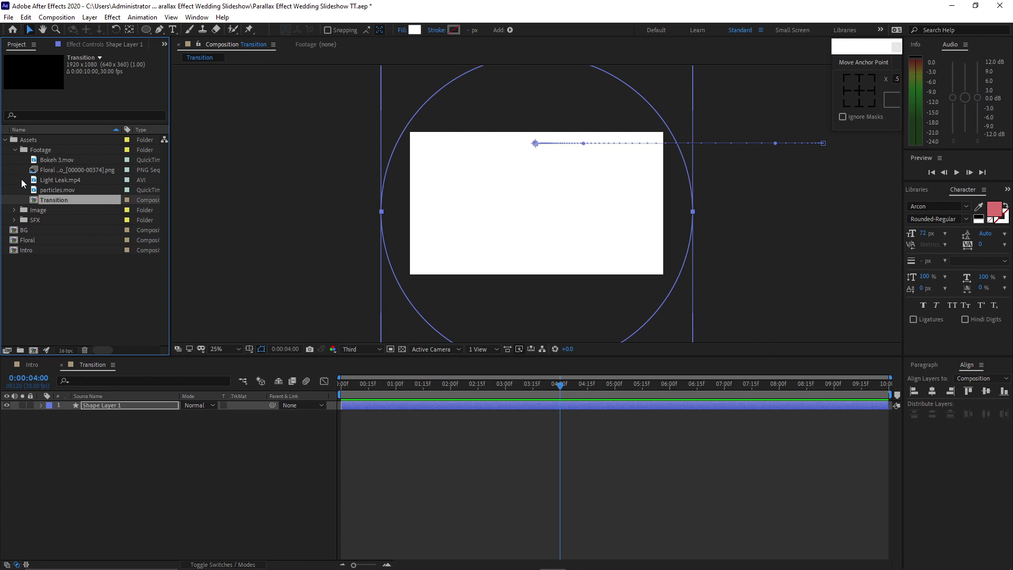
{"action": "left_click_drag", "start_coordinate": [20, 177], "coordinate": [31, 352]}
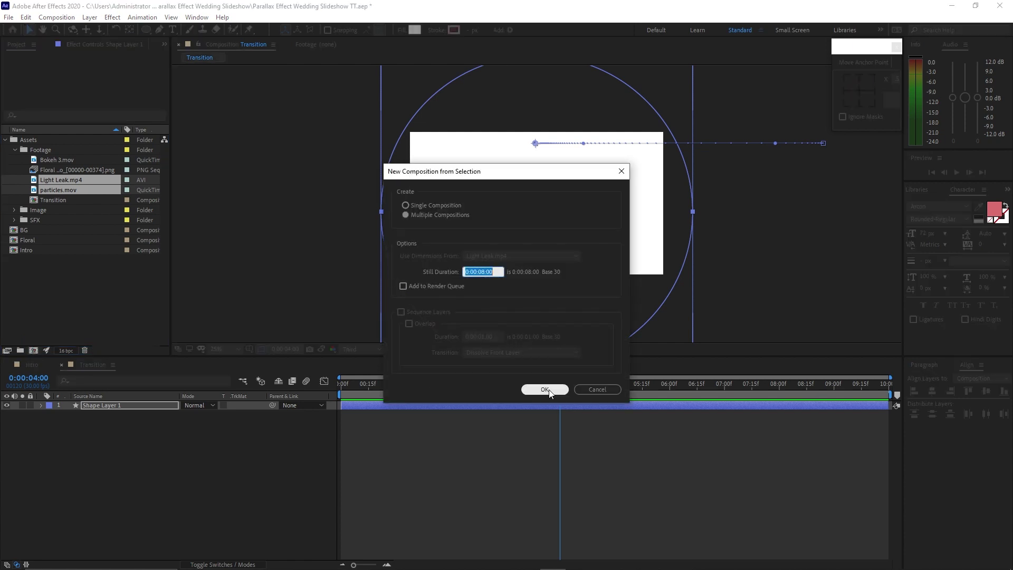
{"action": "left_click", "coordinate": [405, 215]}
{"action": "left_click", "coordinate": [527, 390]}
{"action": "left_click_drag", "start_coordinate": [71, 203], "coordinate": [80, 302]}
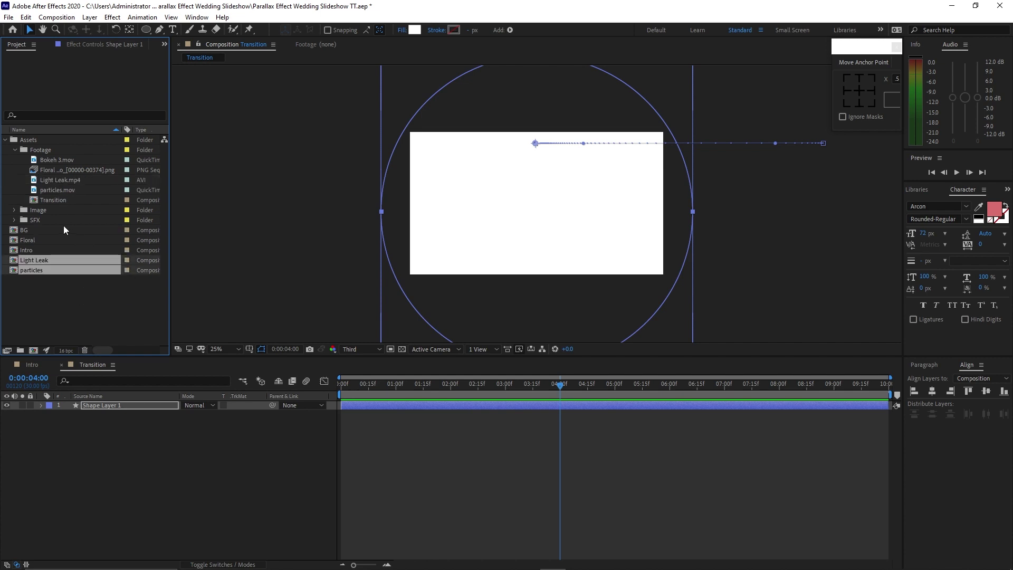
- Create separate compositions from TEXTURE_1.jpg and TEXTURE_2.jpg and move both to the project's root level
{"action": "left_click", "coordinate": [14, 210]}
{"action": "left_click_drag", "start_coordinate": [28, 238], "coordinate": [34, 348]}
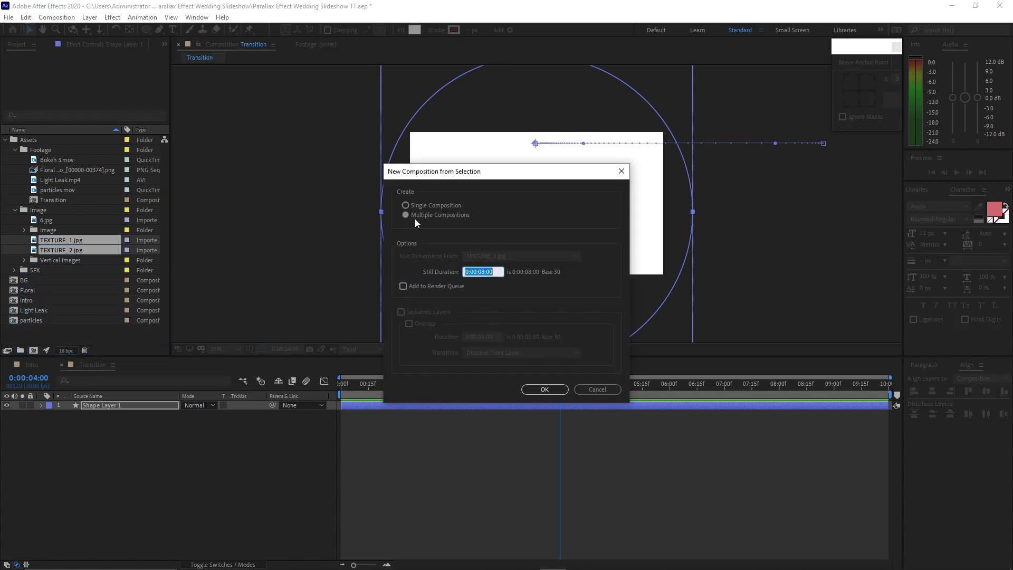
{"action": "left_click", "coordinate": [533, 391]}
{"action": "left_click", "coordinate": [14, 149]}
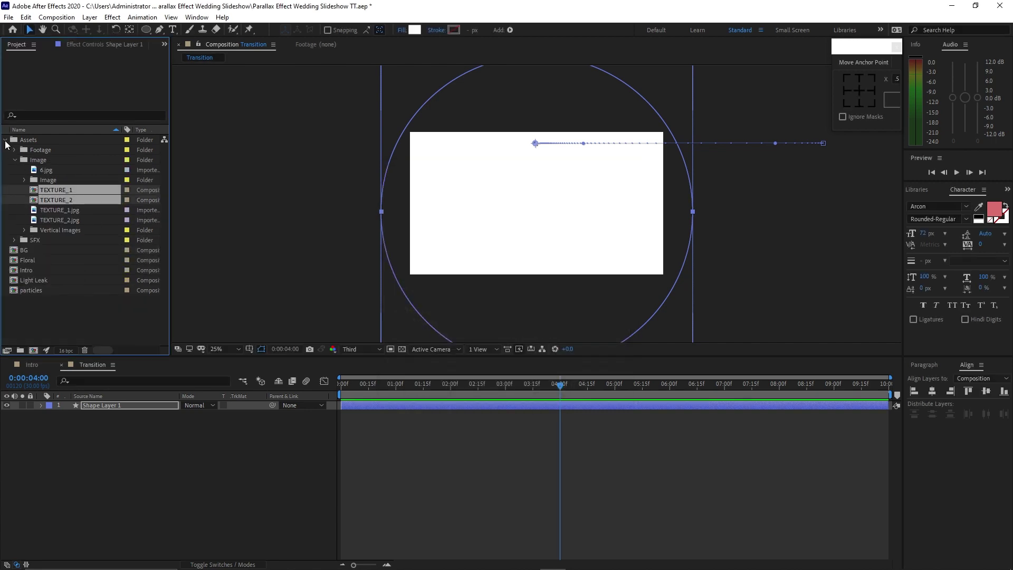
{"action": "left_click_drag", "start_coordinate": [50, 195], "coordinate": [63, 317]}
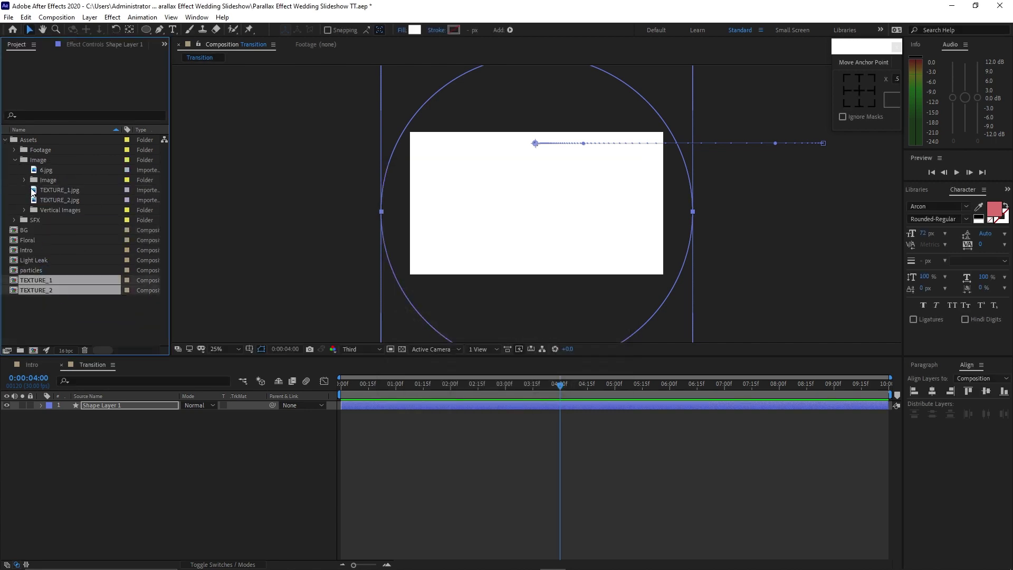
- Create a 1920 x 1080, 10-second composition named Placeholder 1
{"action": "left_click", "coordinate": [15, 159]}
{"action": "left_click", "coordinate": [55, 74]}
{"action": "left_click", "coordinate": [56, 18]}
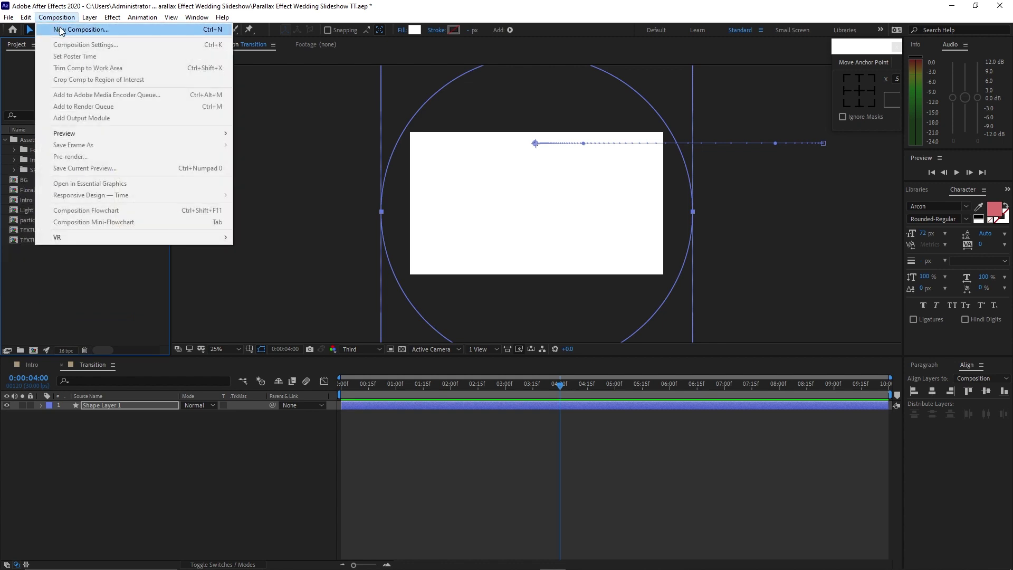
{"action": "left_click", "coordinate": [74, 44]}
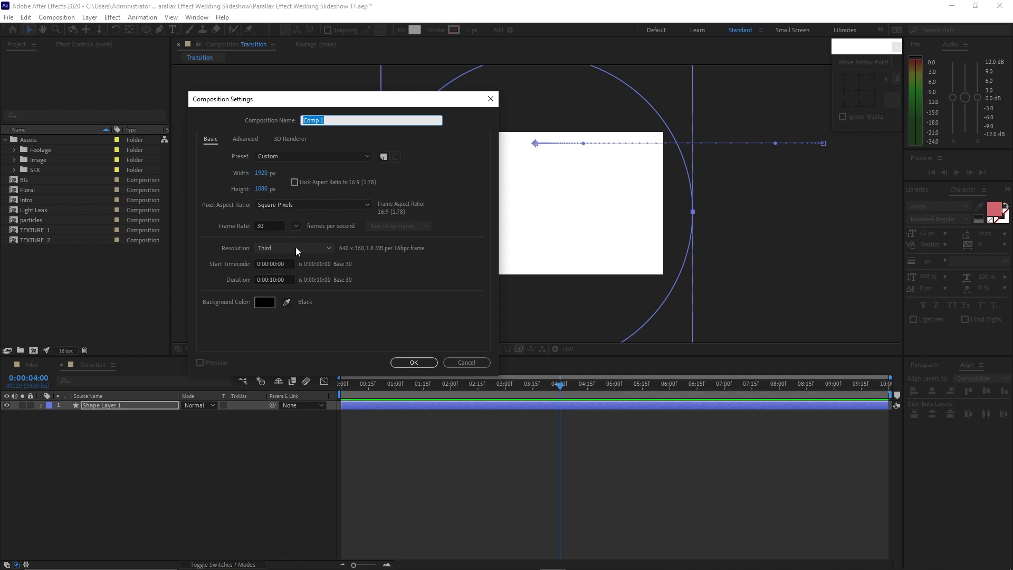
{"action": "type", "text": "P"}
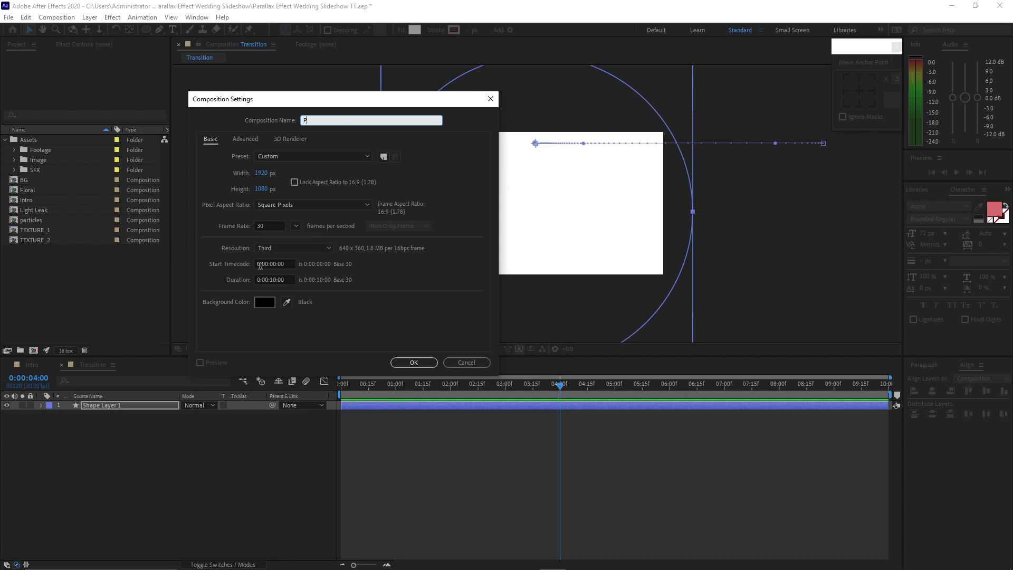
{"action": "type", "text": "laceholder 1"}
{"action": "left_click", "coordinate": [408, 362]}
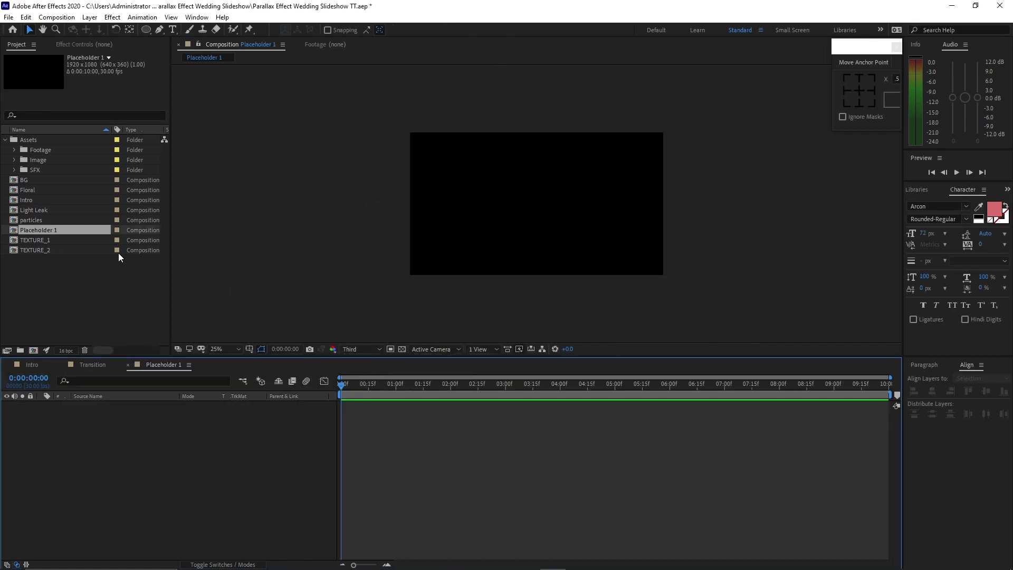
- Add 1.jpg from the nested Image folder to the Placeholder 1 composition and scale it to 51%
{"action": "left_click", "coordinate": [14, 159]}
{"action": "left_click", "coordinate": [25, 170]}
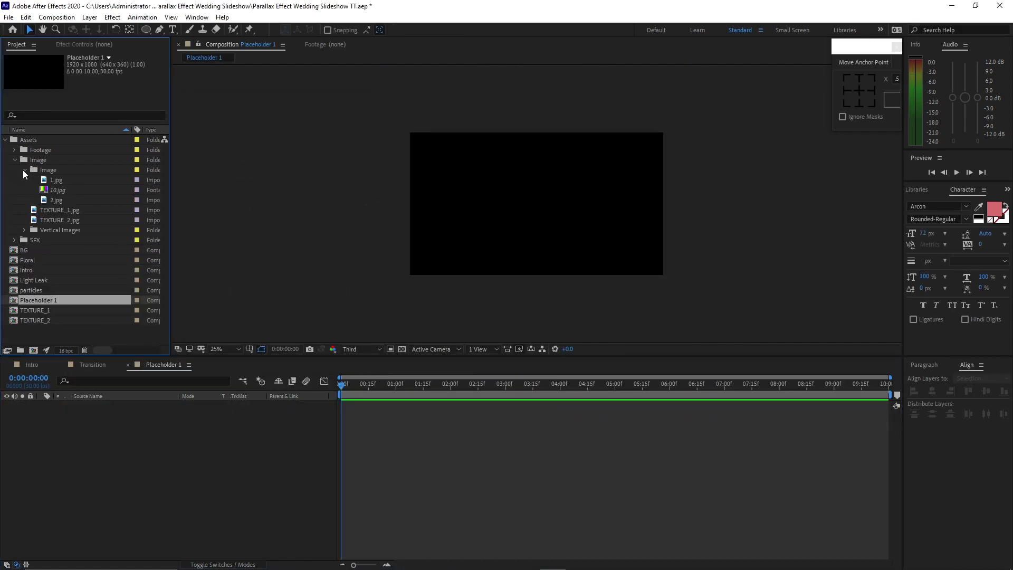
{"action": "left_click", "coordinate": [55, 180]}
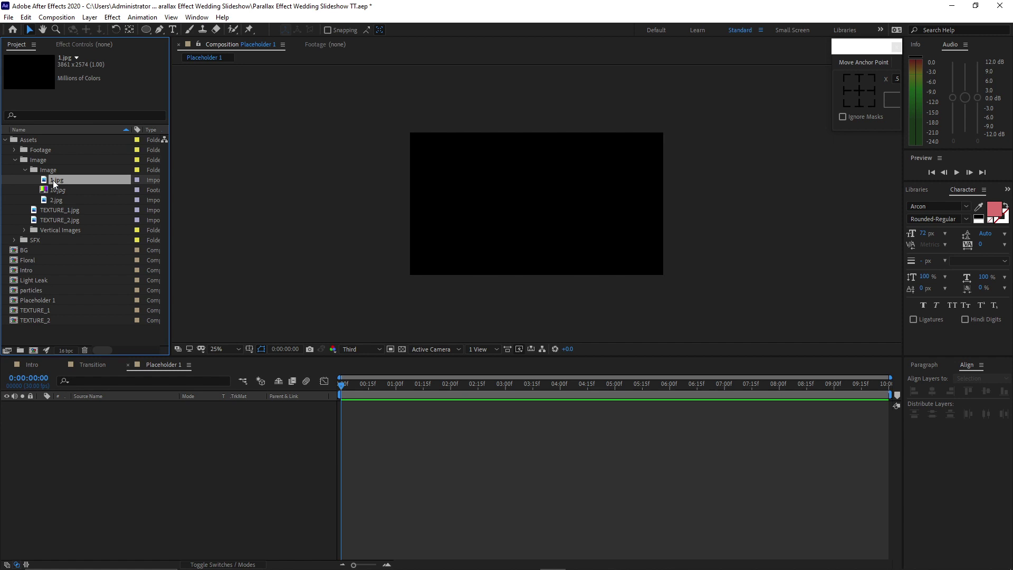
{"action": "left_click_drag", "start_coordinate": [61, 179], "coordinate": [144, 423]}
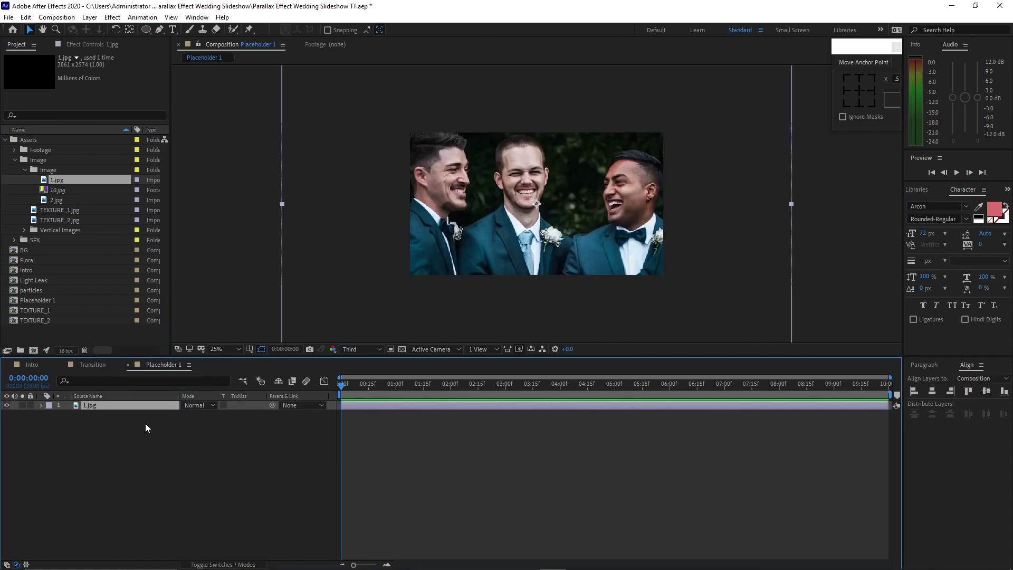
{"action": "key", "text": "s"}
{"action": "left_click_drag", "start_coordinate": [198, 414], "coordinate": [174, 415]}
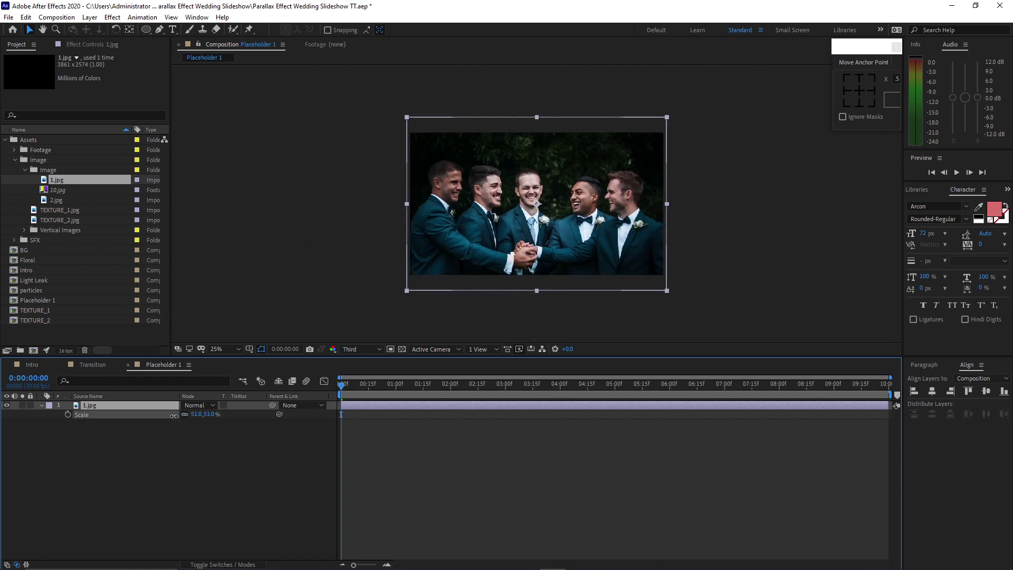
- Delete 10.jpg from the project's Image folder and clear the selection
{"action": "left_click", "coordinate": [62, 191]}
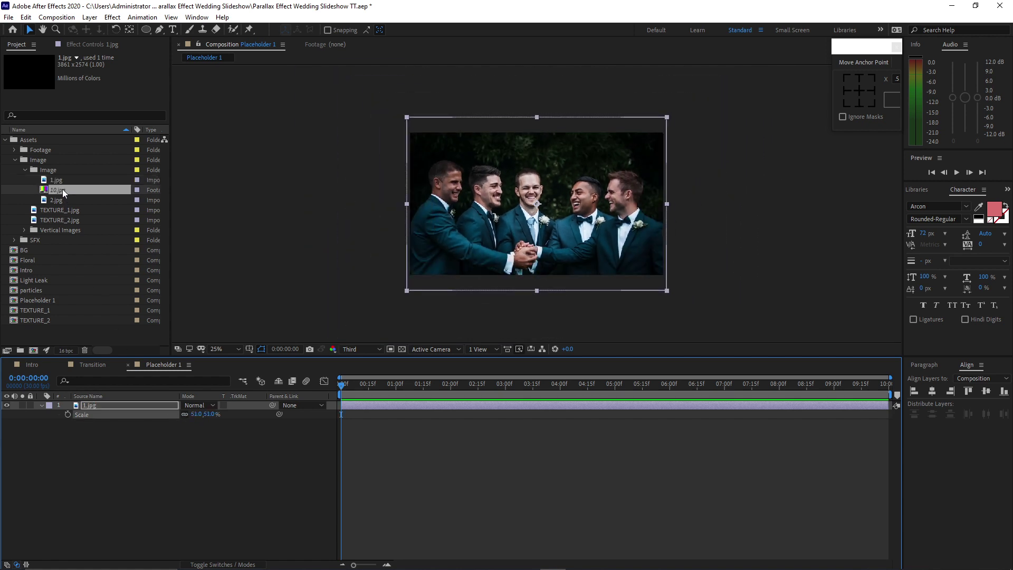
{"action": "key", "text": "Delete"}
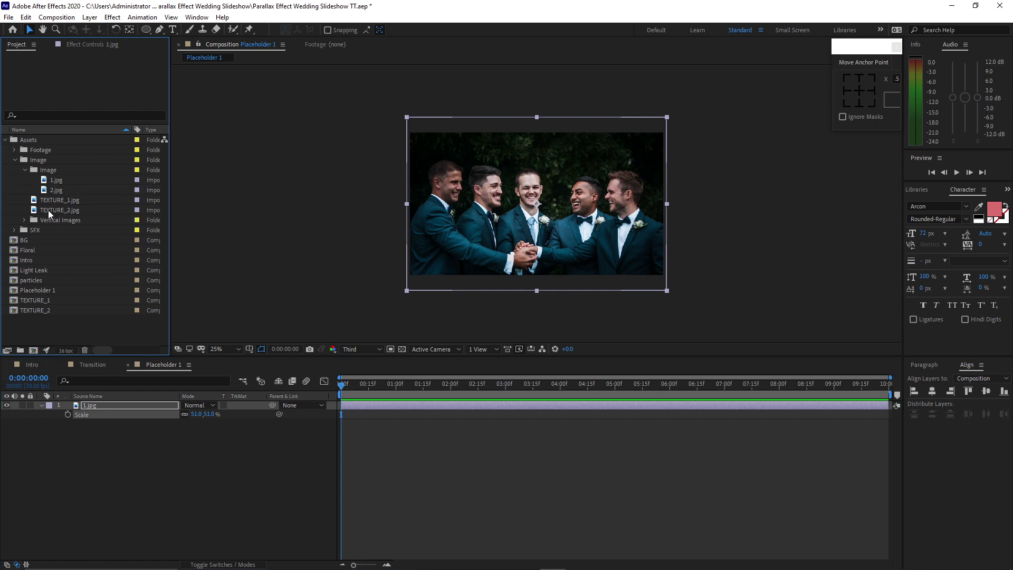
{"action": "key", "text": "ctrl+shift+a"}
- Create a composition named Parallax Effect 1 and add the Placeholder 1 composition to it as a layer
{"action": "left_click", "coordinate": [56, 17]}
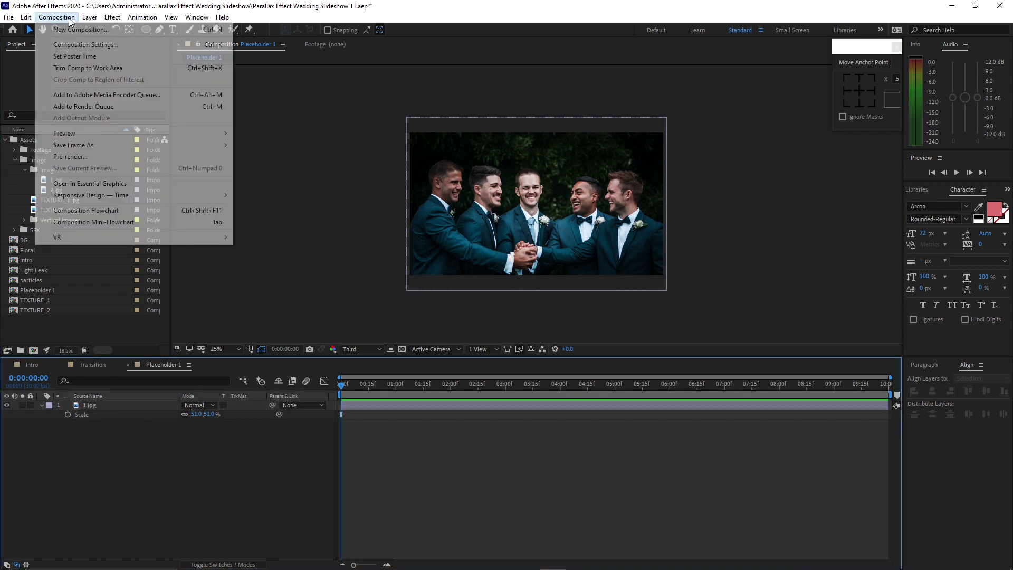
{"action": "left_click", "coordinate": [70, 25]}
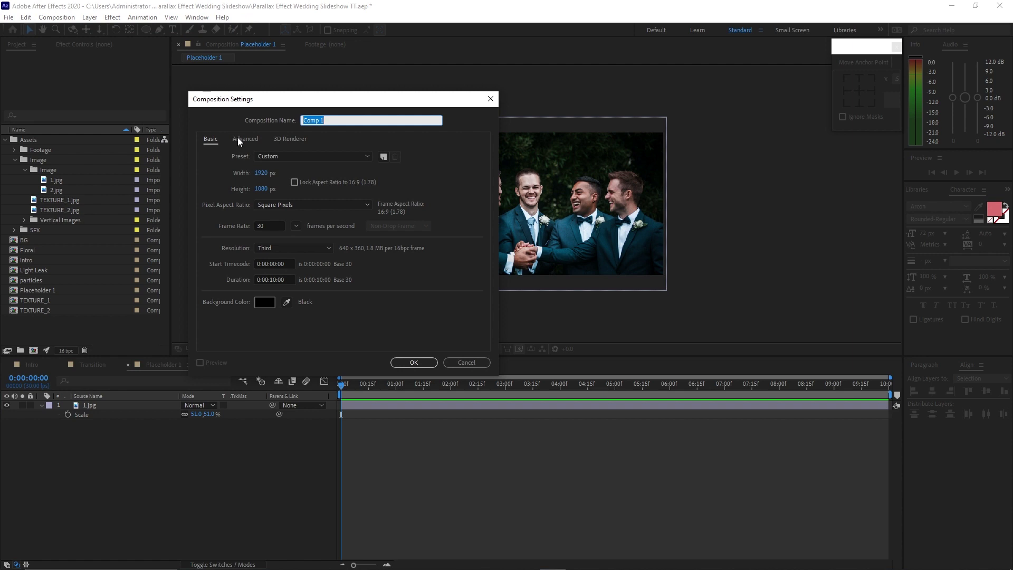
{"action": "type", "text": "Parallax Effect"}
{"action": "left_click", "coordinate": [413, 362]}
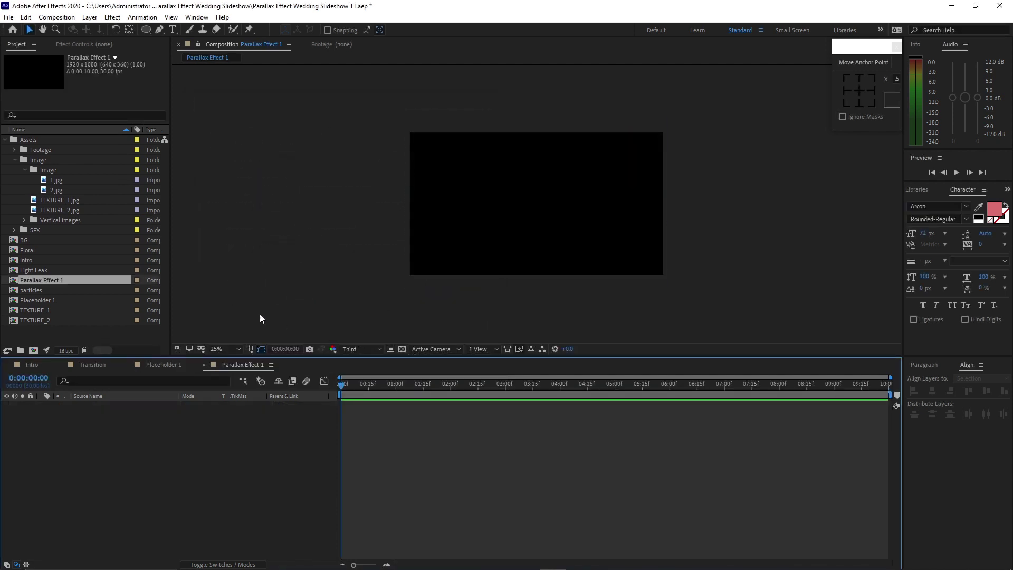
{"action": "left_click", "coordinate": [57, 300]}
{"action": "left_click_drag", "start_coordinate": [56, 300], "coordinate": [99, 443]}
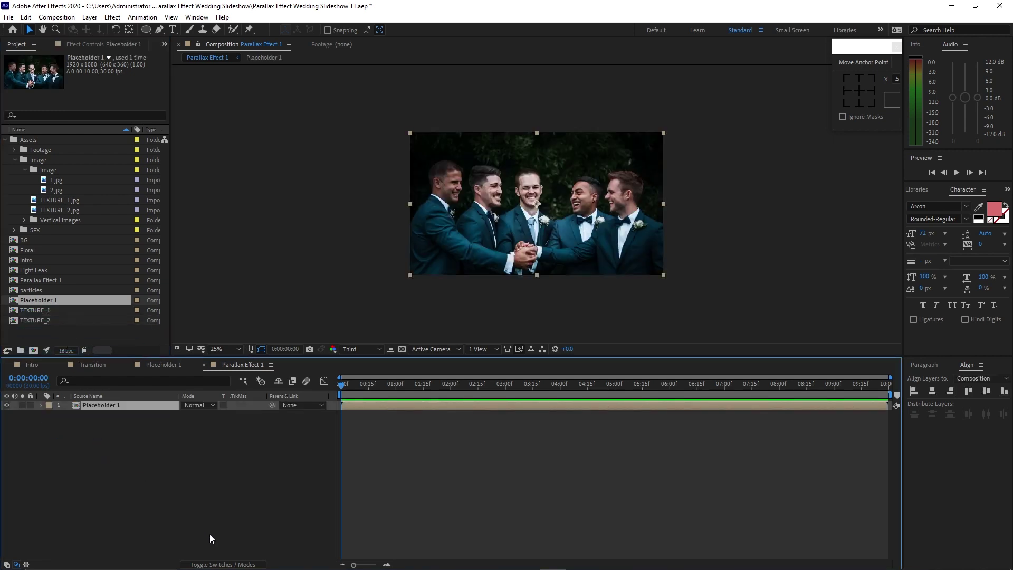
- Make the Placeholder 1 layer 3D, duplicate it, and hide the lower copy
{"action": "left_click", "coordinate": [223, 564]}
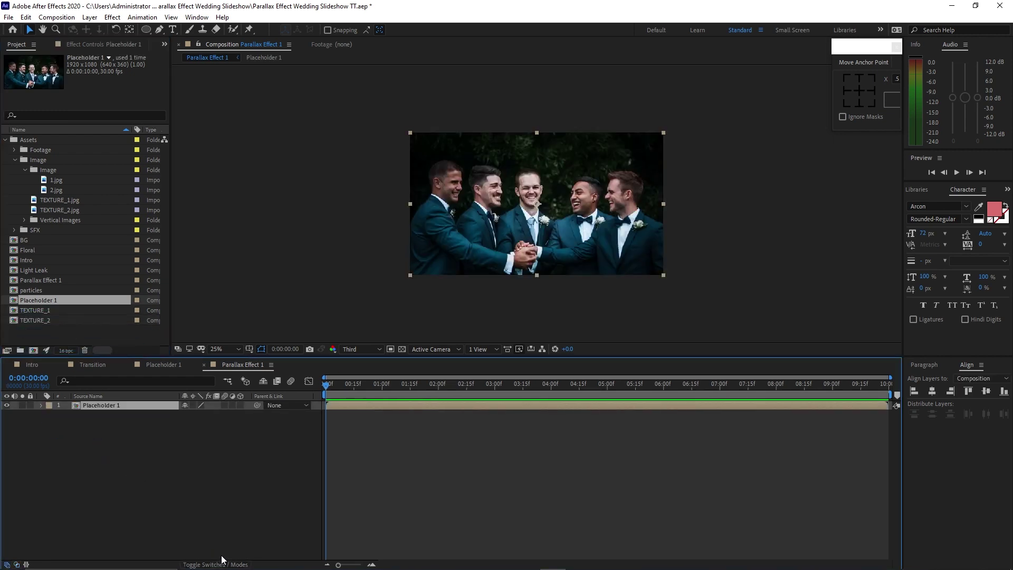
{"action": "left_click", "coordinate": [240, 405]}
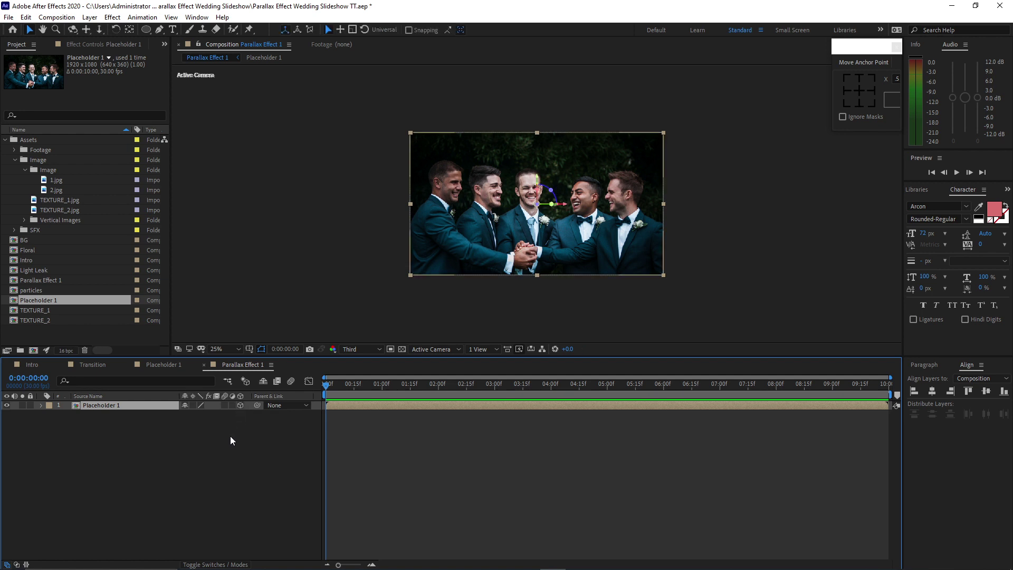
{"action": "key", "text": "ctrl+d"}
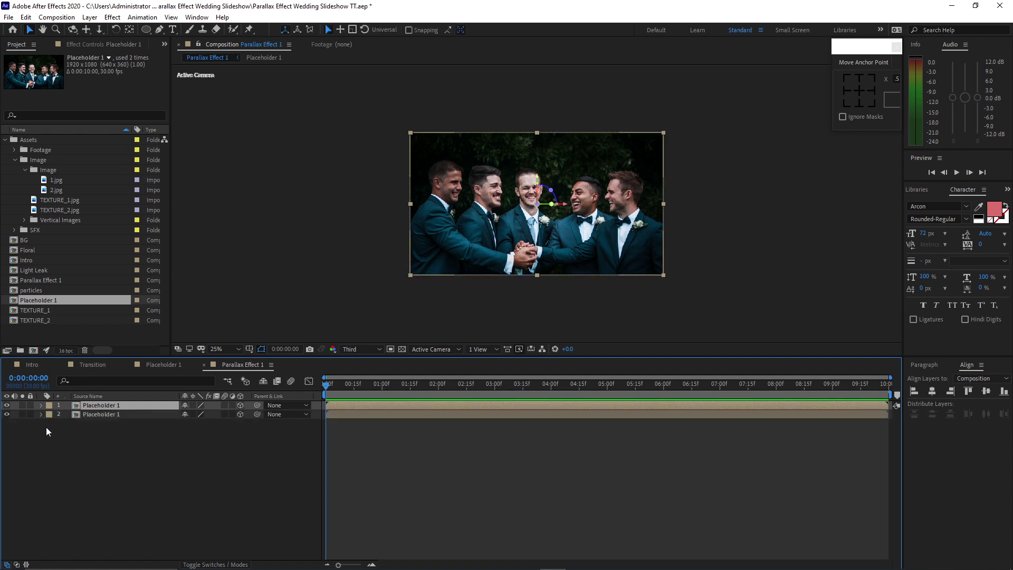
{"action": "left_click", "coordinate": [7, 415]}
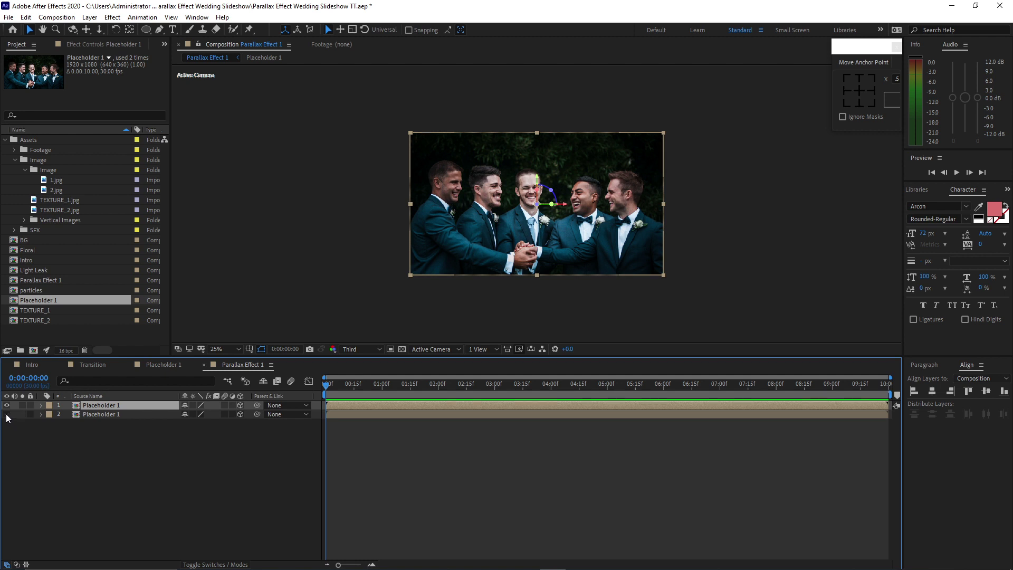
- Give the upper Placeholder 1 layer a Cyan label and add a full-frame elliptical mask to it
{"action": "left_click", "coordinate": [51, 406]}
{"action": "left_click", "coordinate": [61, 378]}
{"action": "double_click", "coordinate": [146, 30]}
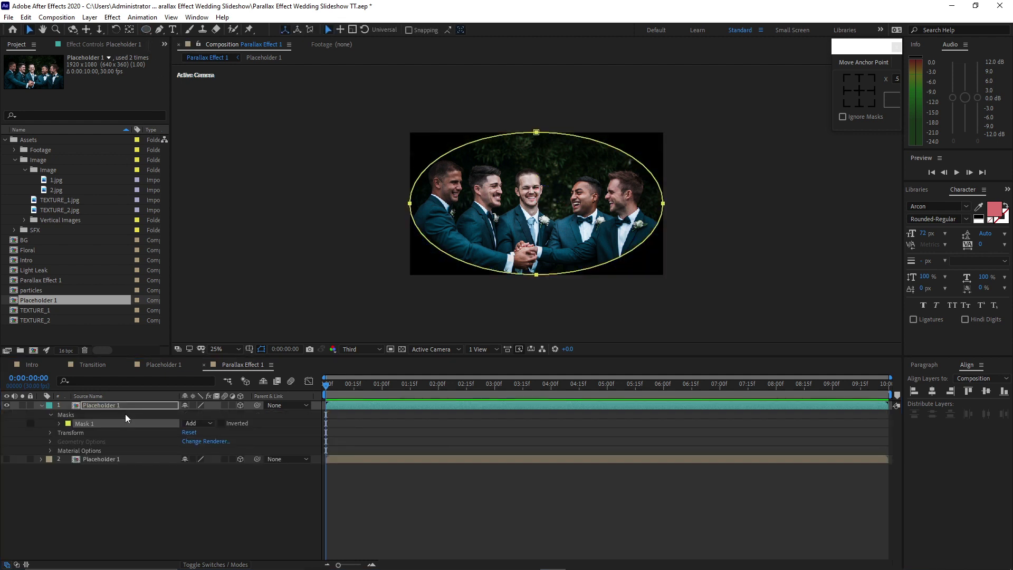
- Set the masked layer's Z position to 1000 and scale it up to 139% so it fills the frame
{"action": "key", "text": "p"}
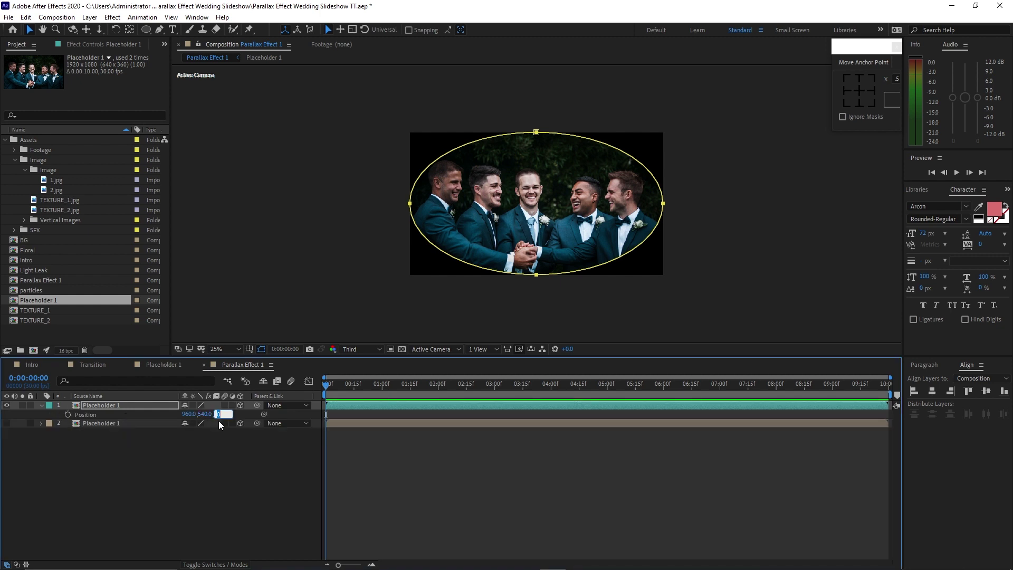
{"action": "type", "text": "1000"}
{"action": "left_click", "coordinate": [201, 458]}
{"action": "left_click", "coordinate": [151, 404]}
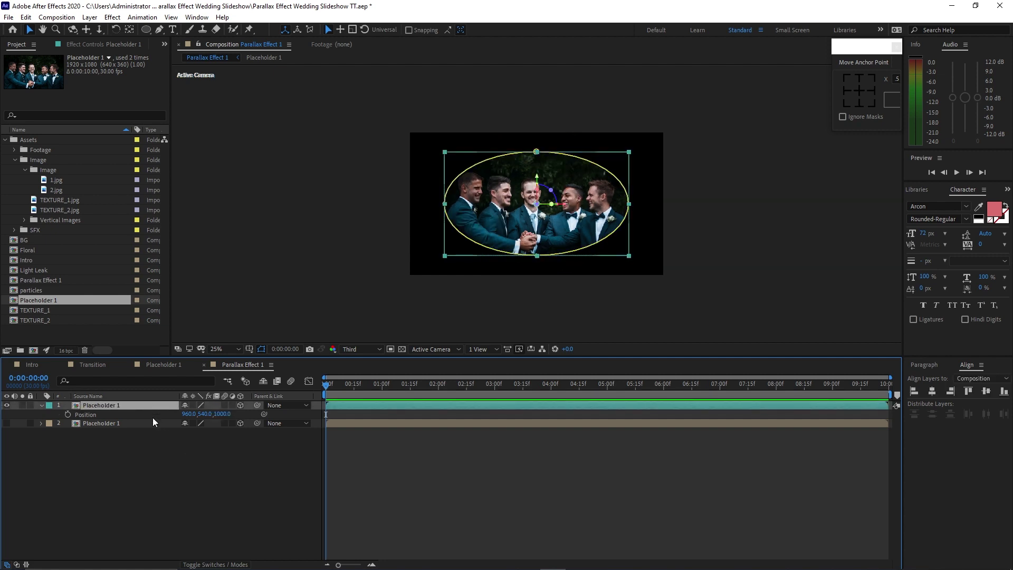
{"action": "key", "text": "s"}
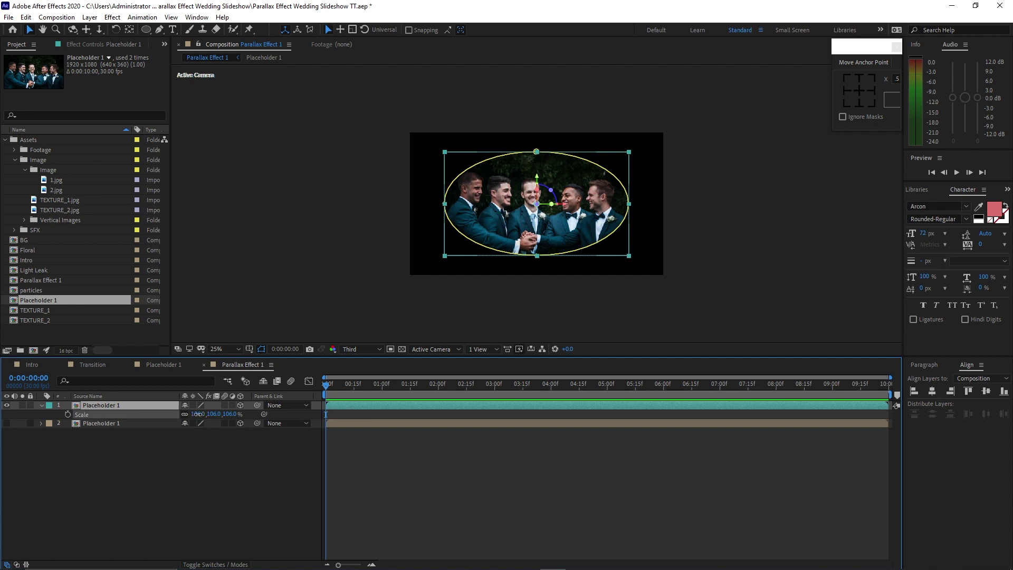
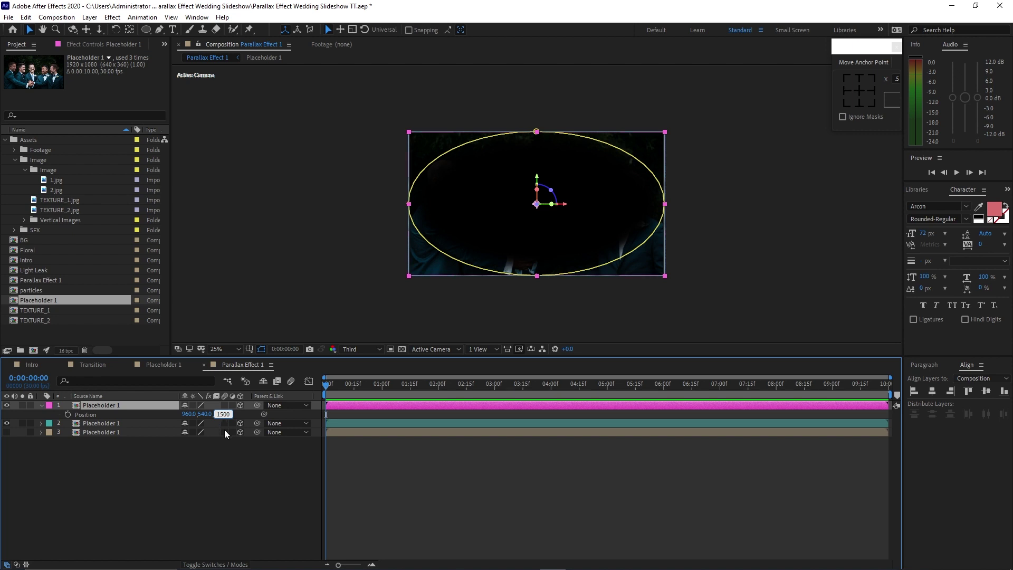
- Set the fuchsia-labelled Placeholder 1 layer's Z position to 1500 and its scale to 158%
{"action": "key", "text": "Return"}
{"action": "left_click", "coordinate": [139, 407]}
{"action": "key", "text": "s"}
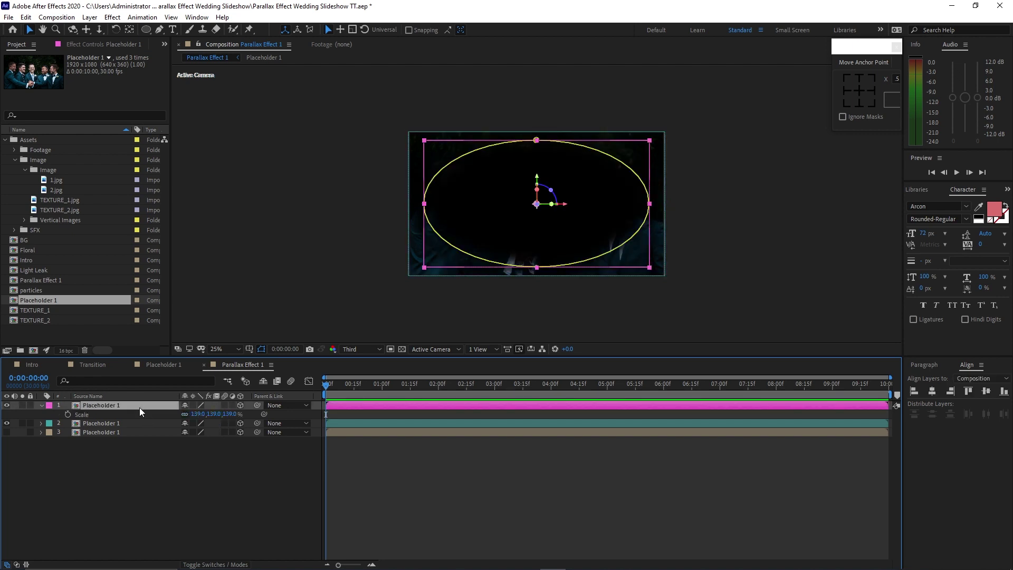
{"action": "left_click_drag", "start_coordinate": [194, 413], "coordinate": [198, 407]}
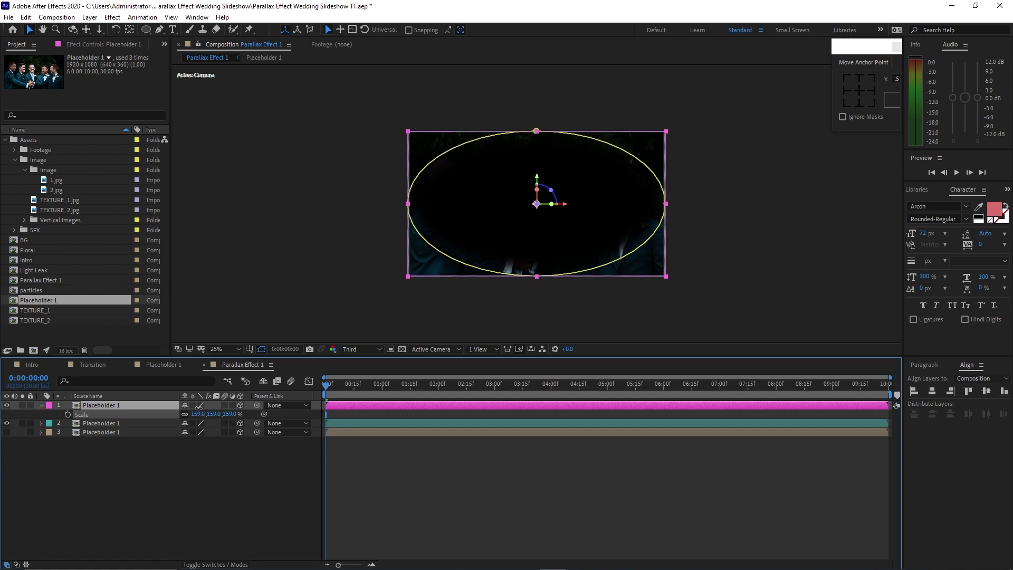
{"action": "left_click", "coordinate": [41, 405]}
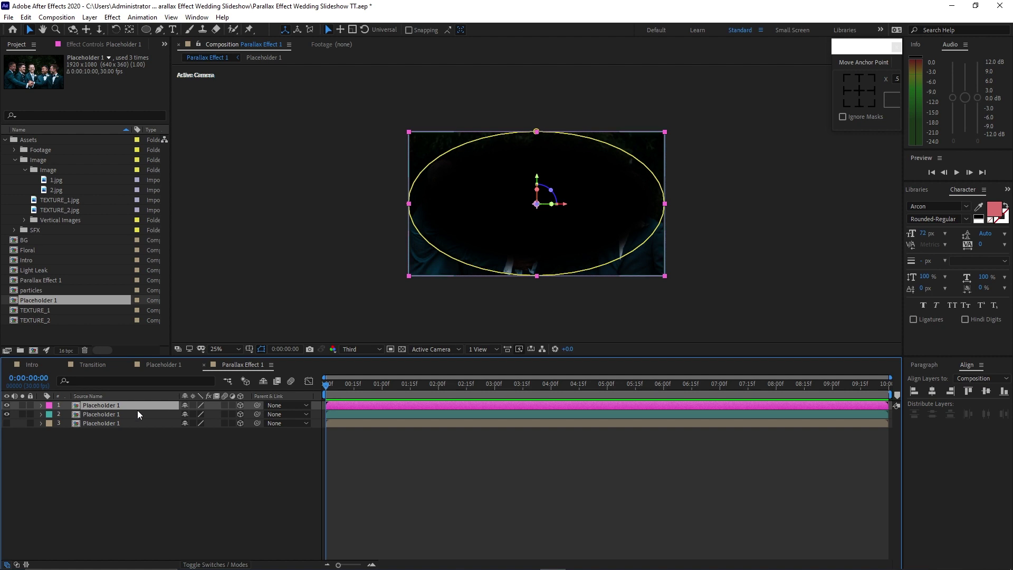
- Duplicate the fuchsia-labelled Placeholder 1 layer and give the copy a Brown label
{"action": "key", "text": "ctrl+d"}
{"action": "left_click", "coordinate": [49, 405]}
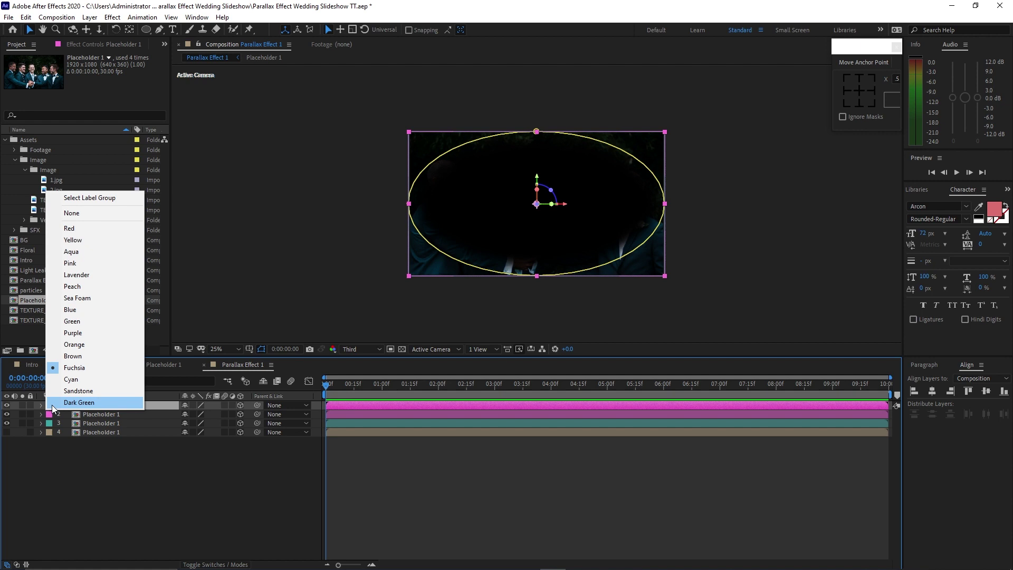
{"action": "left_click", "coordinate": [72, 356]}
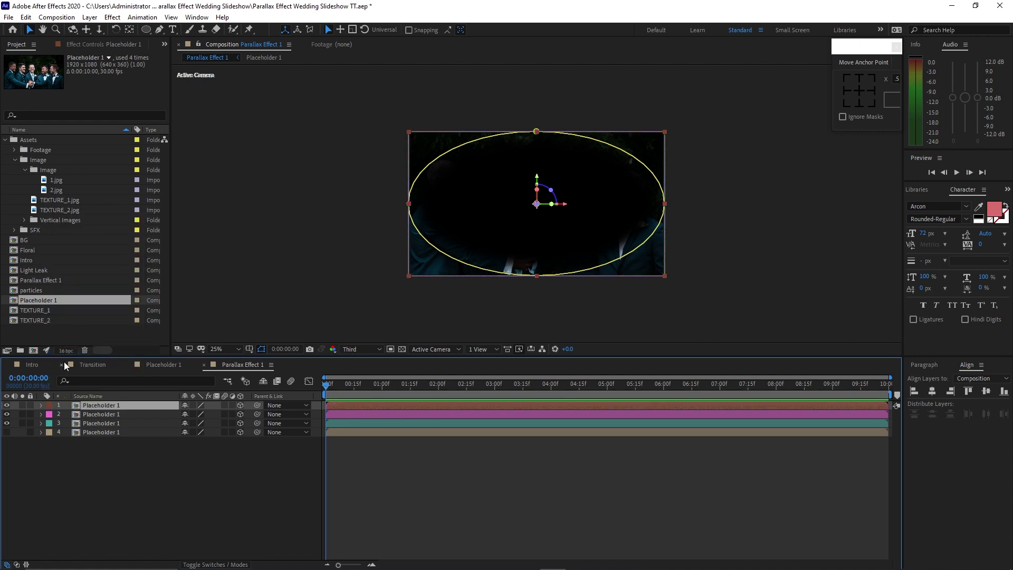
- Set the brown-labelled layer's Z position to 2000 and scale it to 177% to cover the frame
{"action": "key", "text": "p"}
{"action": "left_click", "coordinate": [218, 414]}
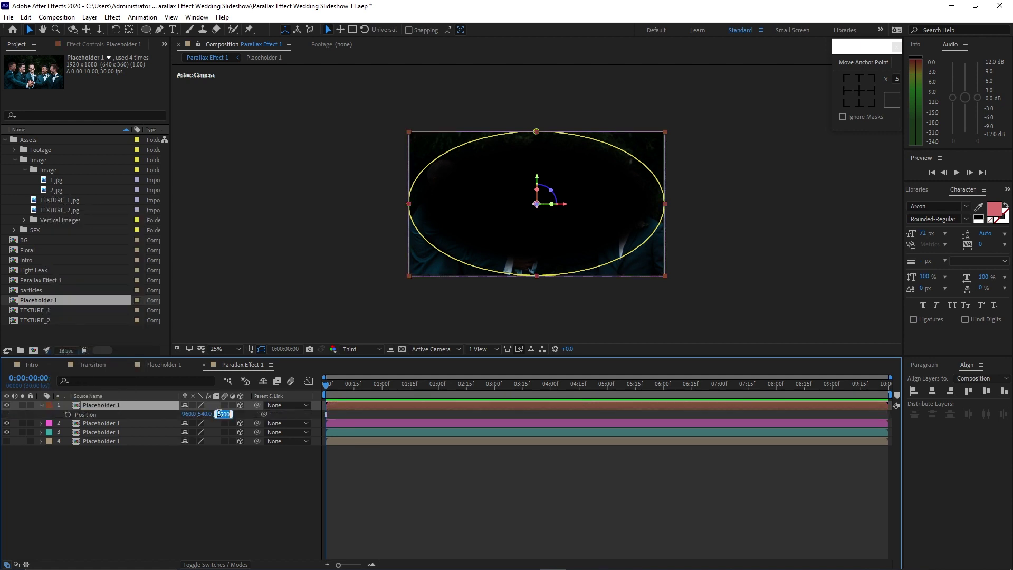
{"action": "type", "text": "20"}
{"action": "left_click", "coordinate": [208, 472]}
{"action": "left_click", "coordinate": [158, 405]}
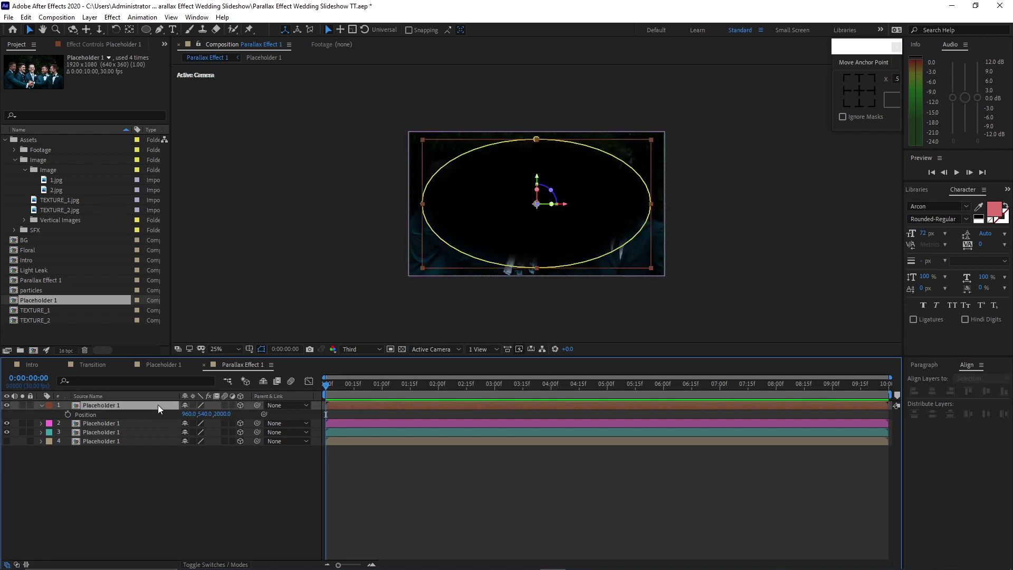
{"action": "key", "text": "s"}
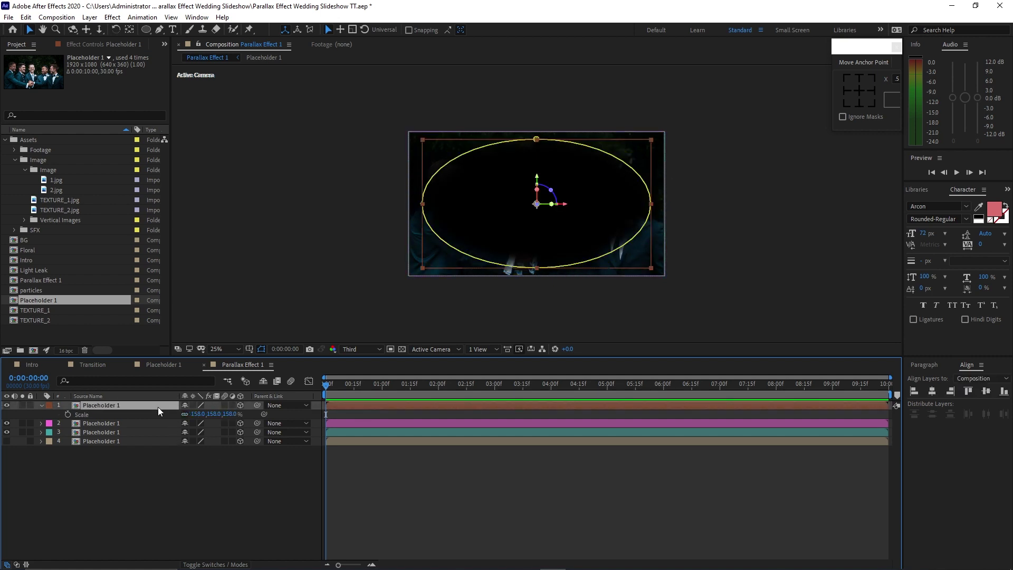
{"action": "left_click_drag", "start_coordinate": [194, 414], "coordinate": [199, 414]}
{"action": "key", "text": "period"}
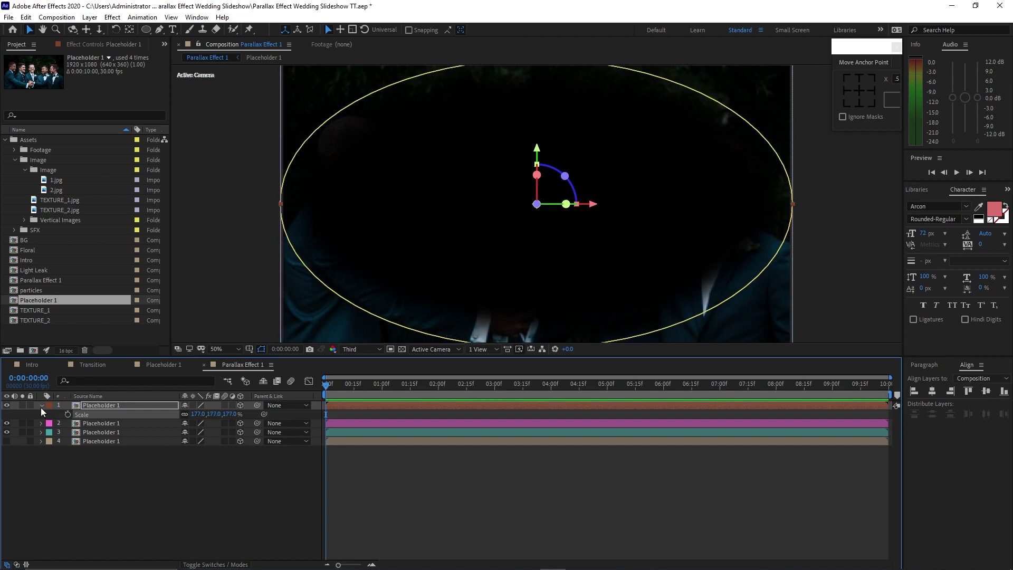
{"action": "left_click", "coordinate": [41, 406]}
- Duplicate the brown-labelled Placeholder 1 layer and give the copy an Orange label
{"action": "left_click", "coordinate": [98, 405]}
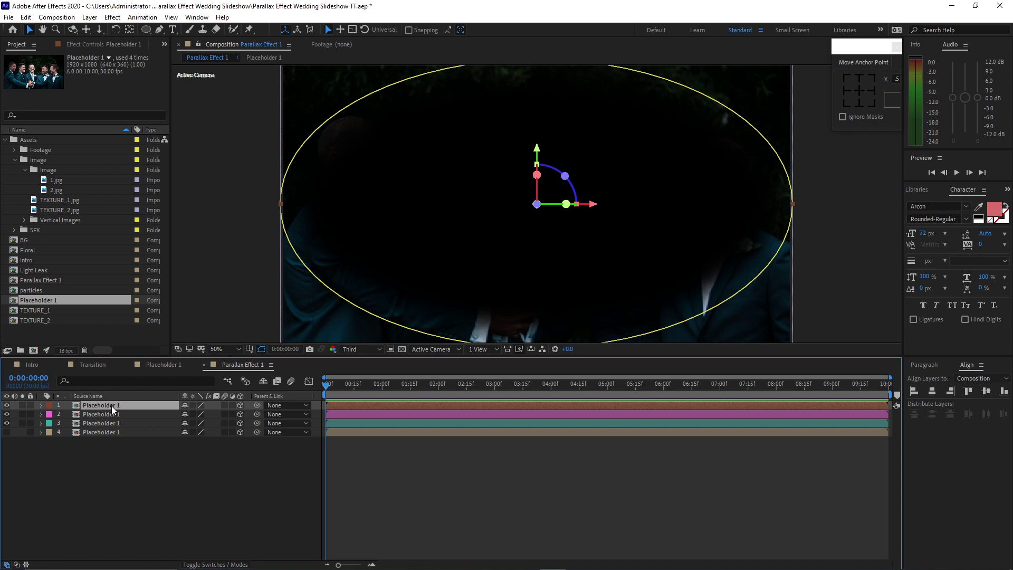
{"action": "key", "text": "ctrl+d"}
{"action": "left_click", "coordinate": [49, 405]}
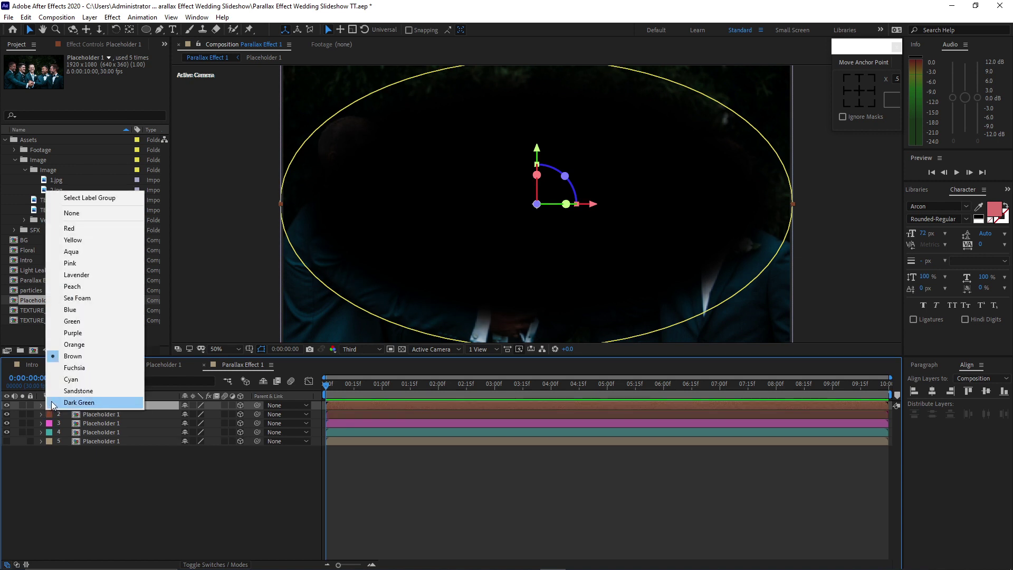
{"action": "left_click", "coordinate": [62, 346]}
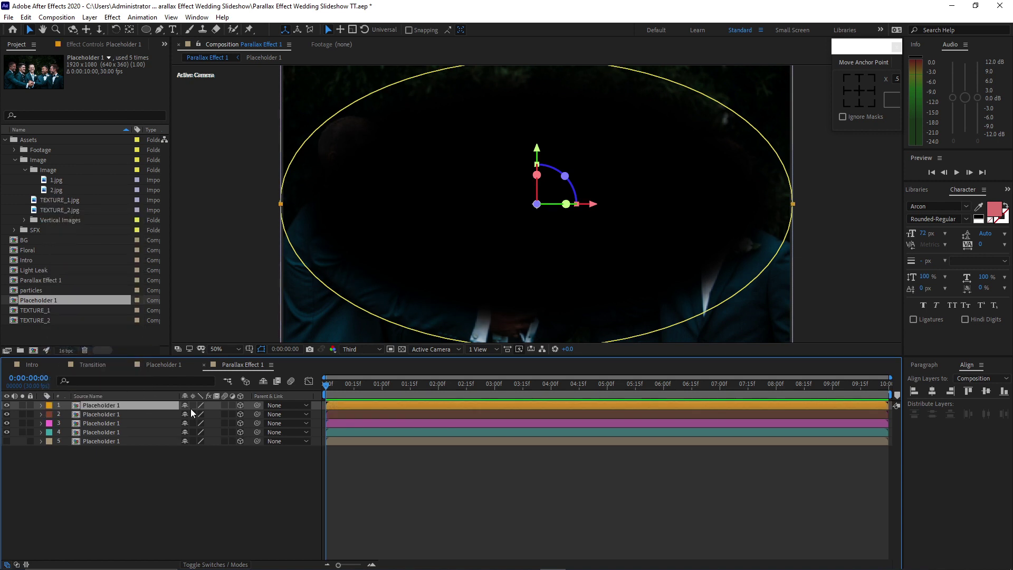
- Set the orange-labelled layer's Z position to -1000 and reduce its scale to 63% to match the frame
{"action": "key", "text": "p"}
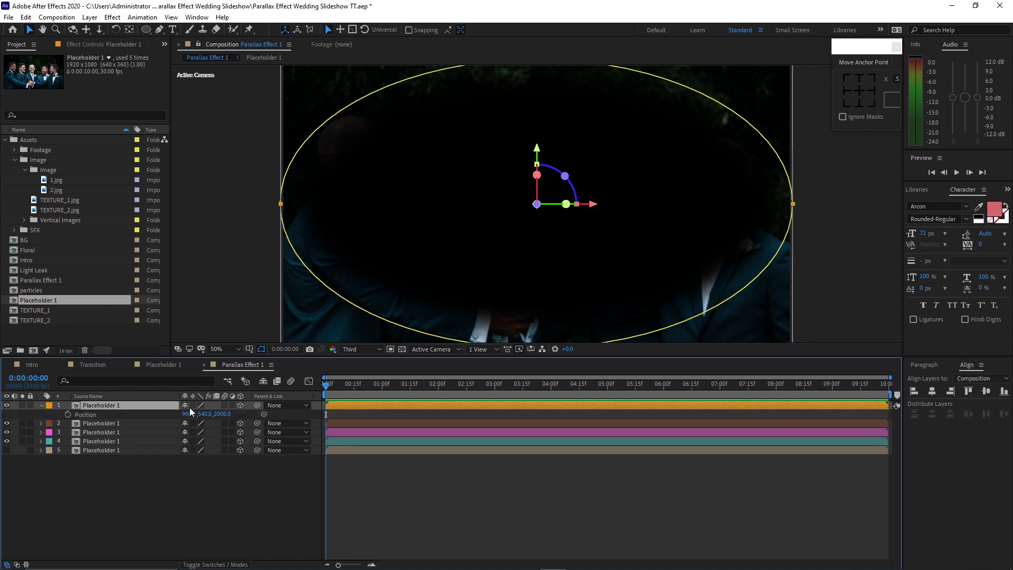
{"action": "left_click", "coordinate": [224, 414]}
{"action": "type", "text": "-1000"}
{"action": "left_click", "coordinate": [175, 470]}
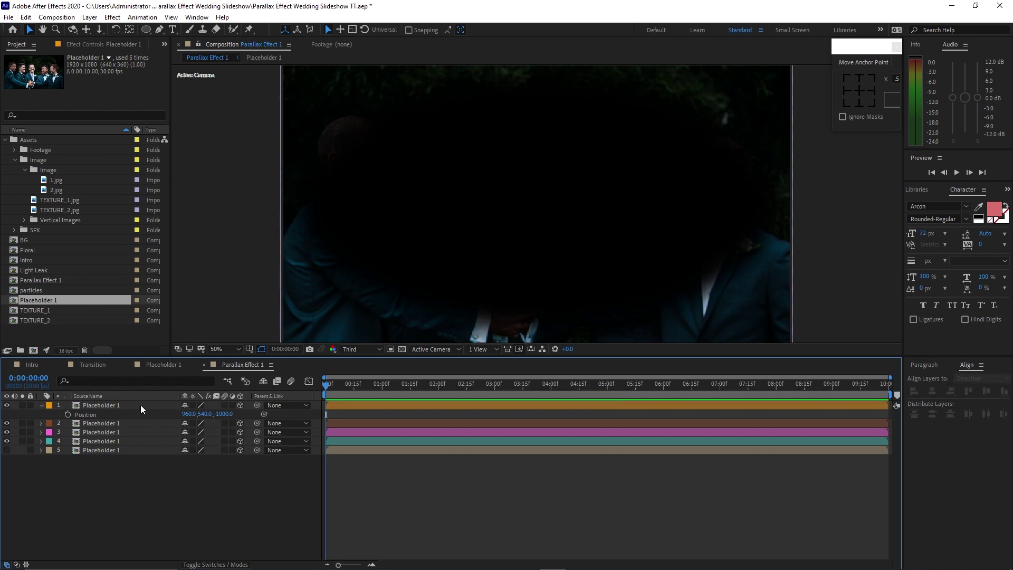
{"action": "left_click", "coordinate": [142, 404]}
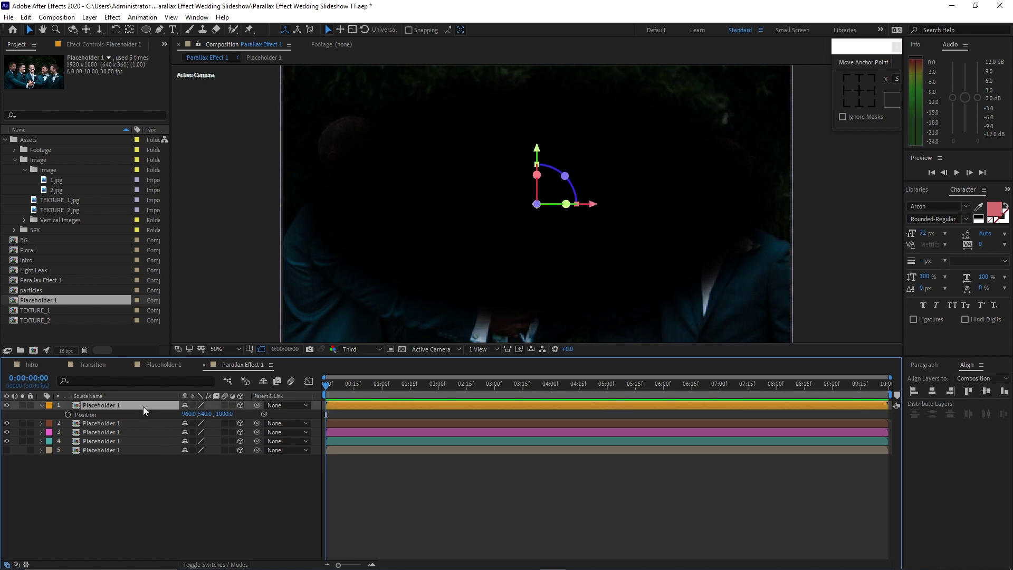
{"action": "key", "text": "s"}
{"action": "key", "text": "comma"}
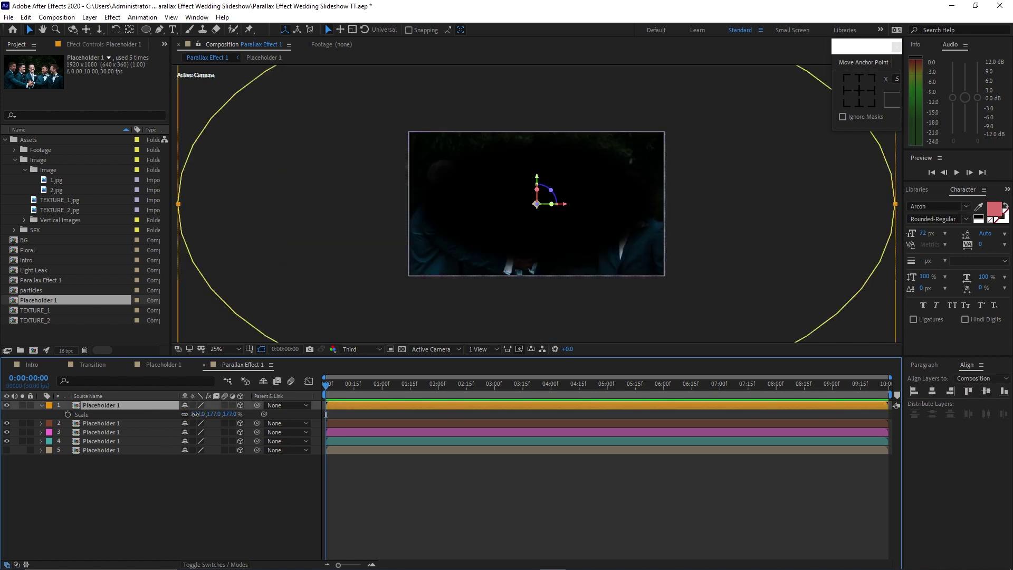
{"action": "left_click_drag", "start_coordinate": [197, 414], "coordinate": [135, 414]}
{"action": "key", "text": "period"}
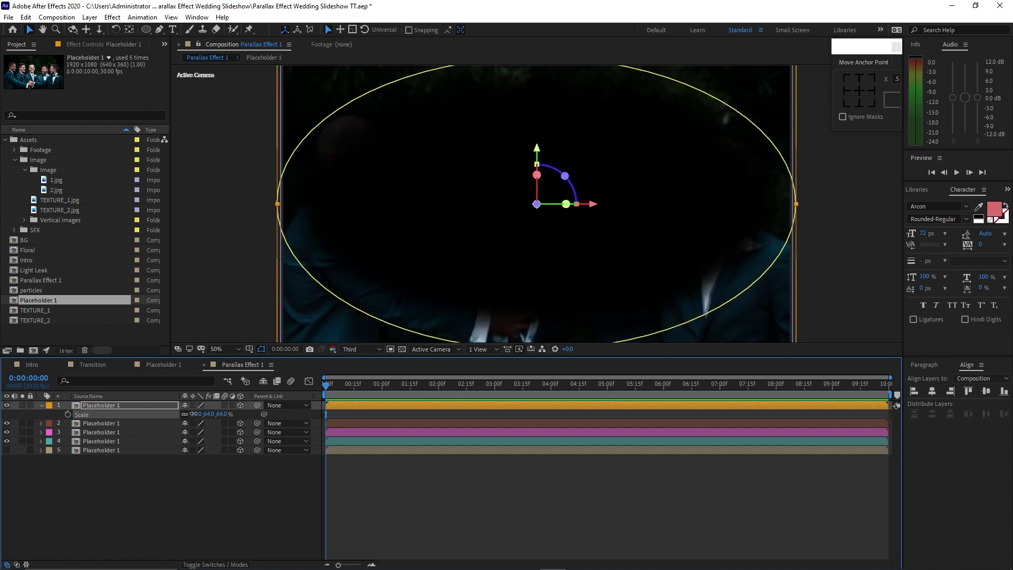
{"action": "key", "text": "comma"}
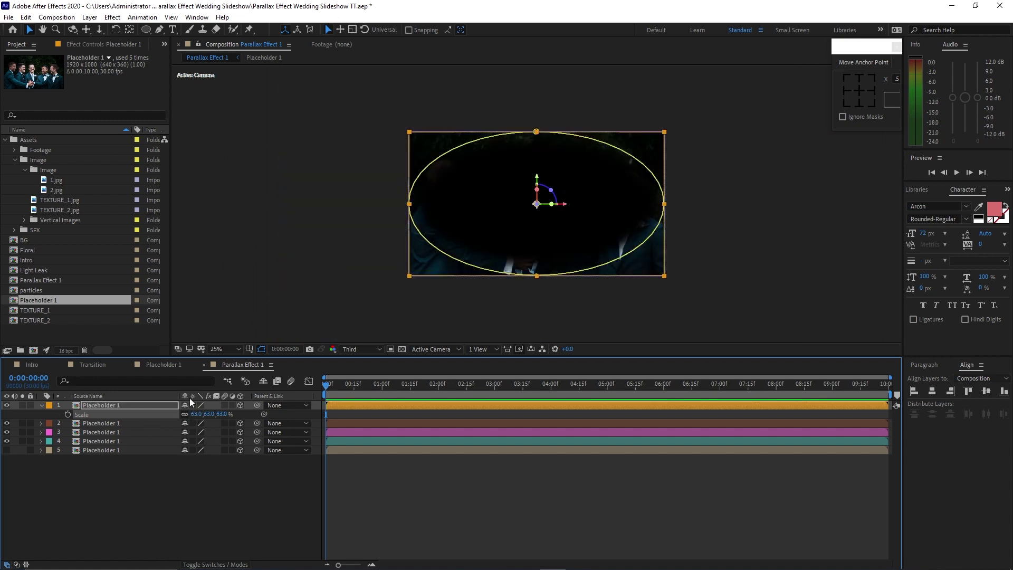
- Duplicate the orange-labelled Placeholder 1 layer and give the copy a Purple label
{"action": "left_click", "coordinate": [122, 406]}
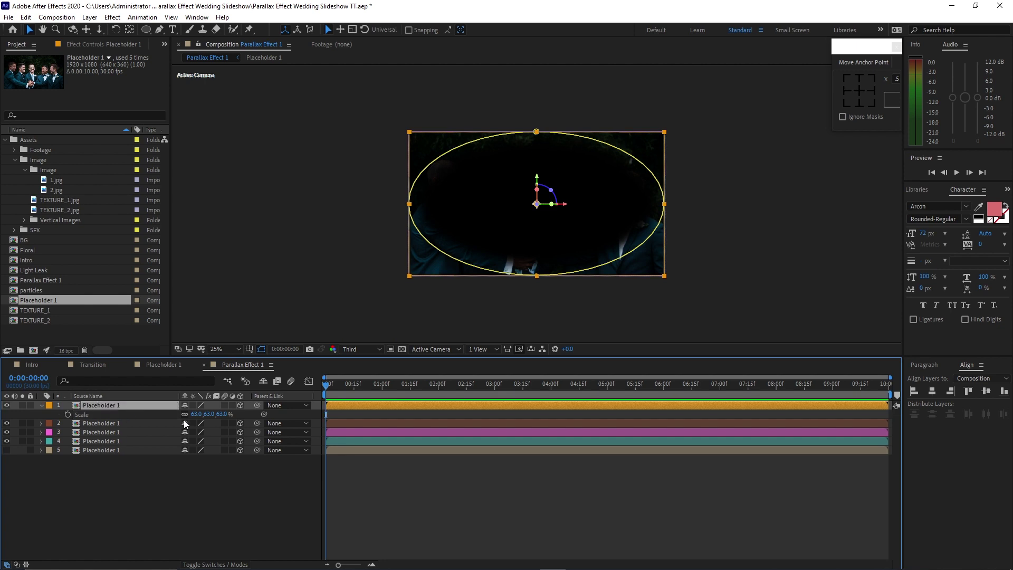
{"action": "key", "text": "ctrl+d"}
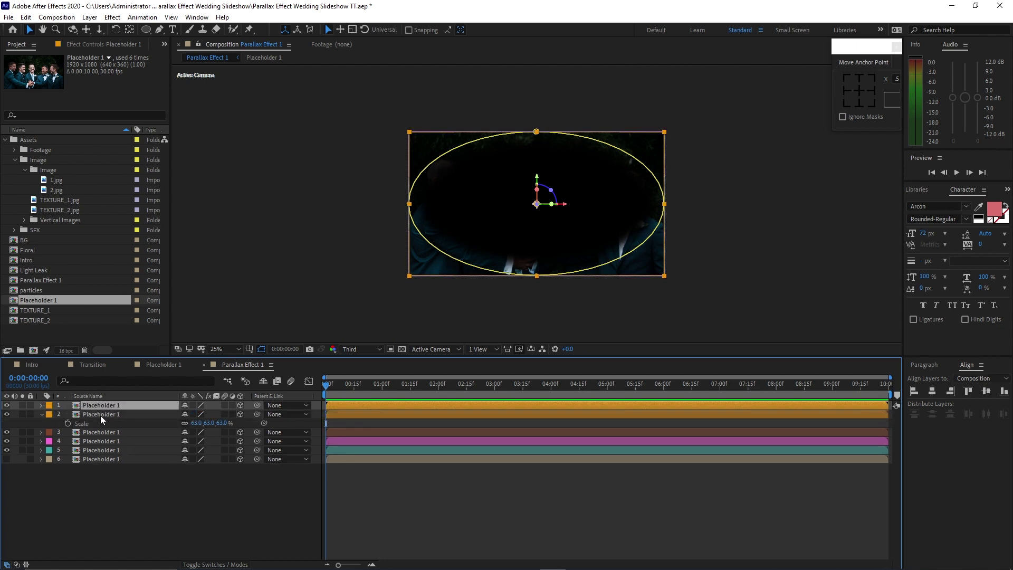
{"action": "left_click", "coordinate": [49, 405]}
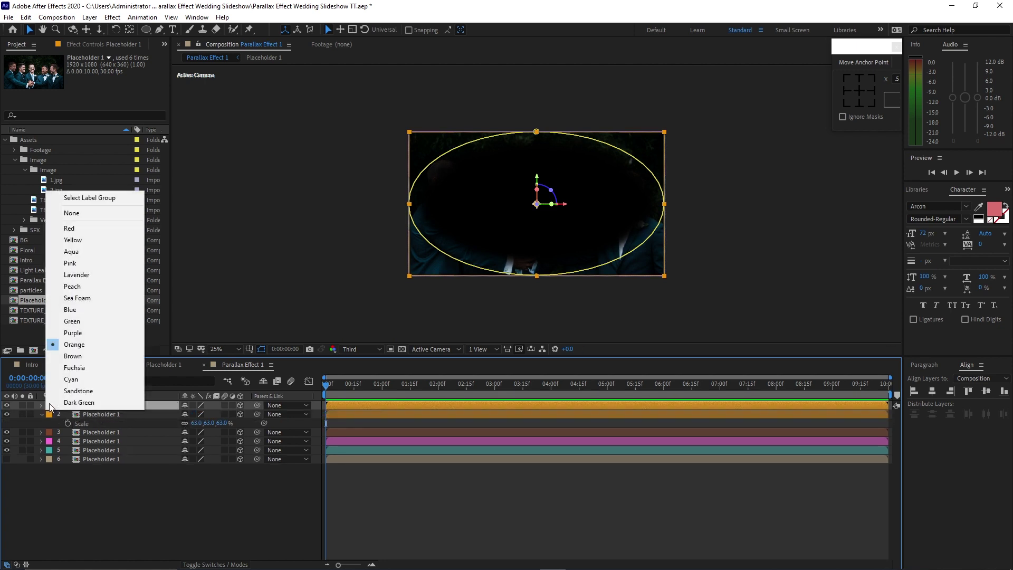
{"action": "left_click", "coordinate": [56, 333]}
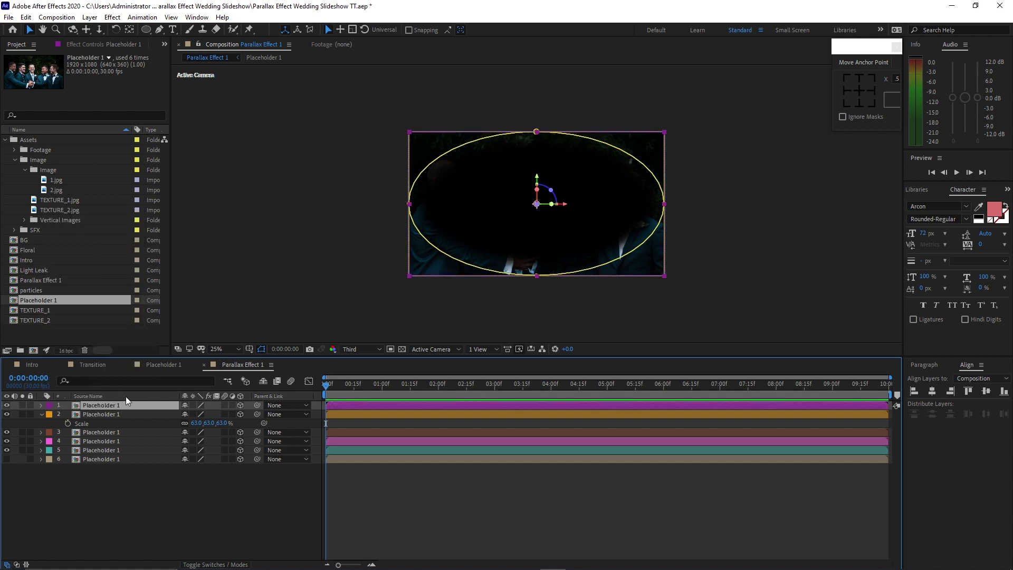
- Set the purple-labelled layer's Z position to -1500 and reduce its scale to 44% to match the frame
{"action": "key", "text": "p"}
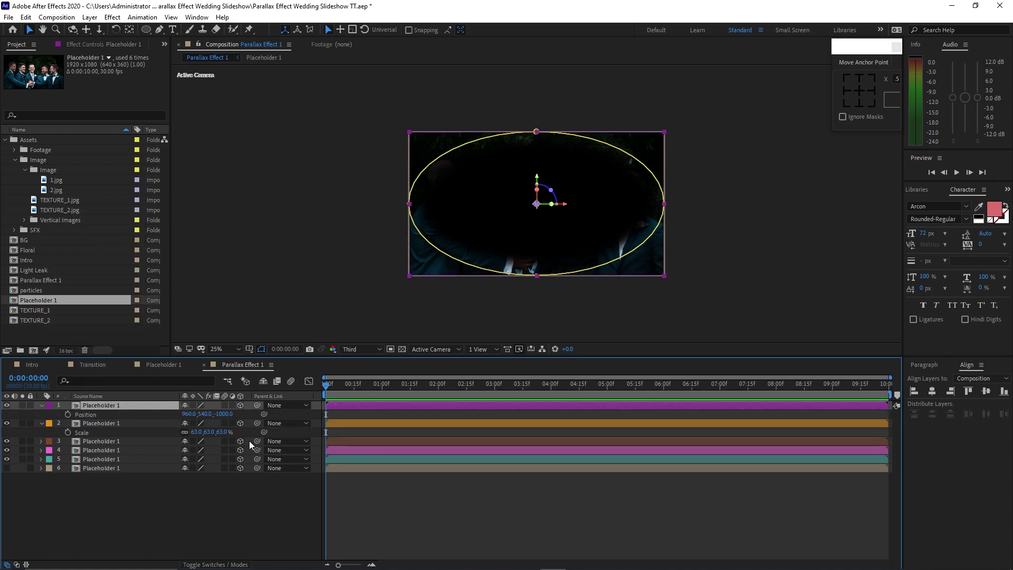
{"action": "left_click", "coordinate": [220, 416]}
{"action": "type", "text": "-"}
{"action": "left_click", "coordinate": [163, 498]}
{"action": "left_click", "coordinate": [149, 404]}
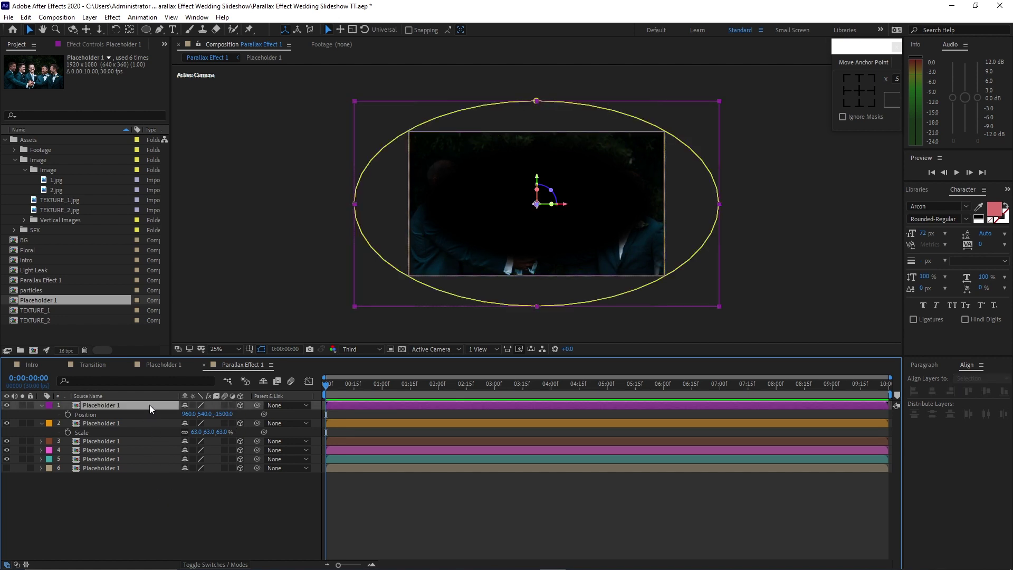
{"action": "key", "text": "s"}
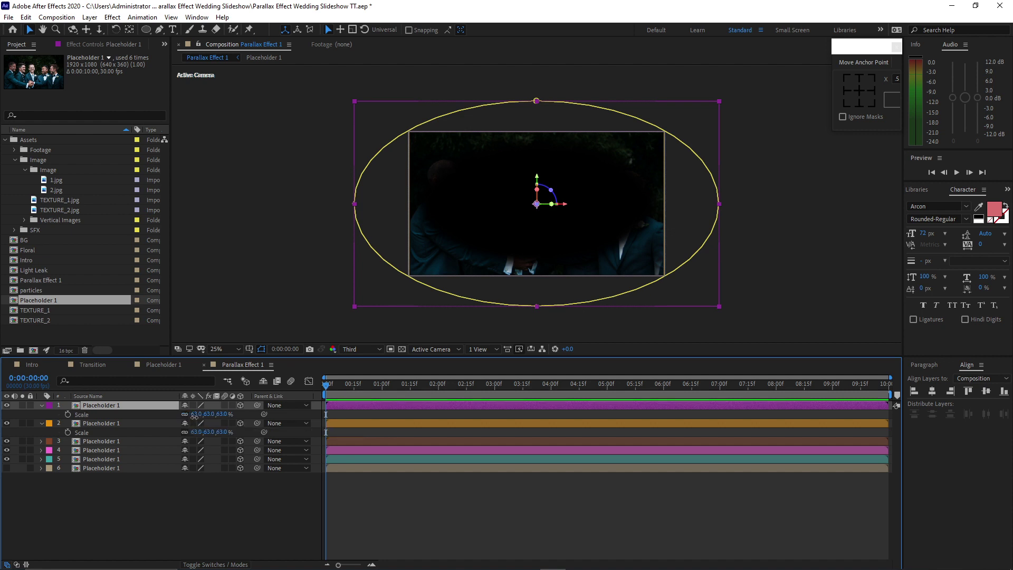
{"action": "left_click_drag", "start_coordinate": [194, 414], "coordinate": [157, 404]}
{"action": "key", "text": "period"}
{"action": "left_click", "coordinate": [157, 404]}
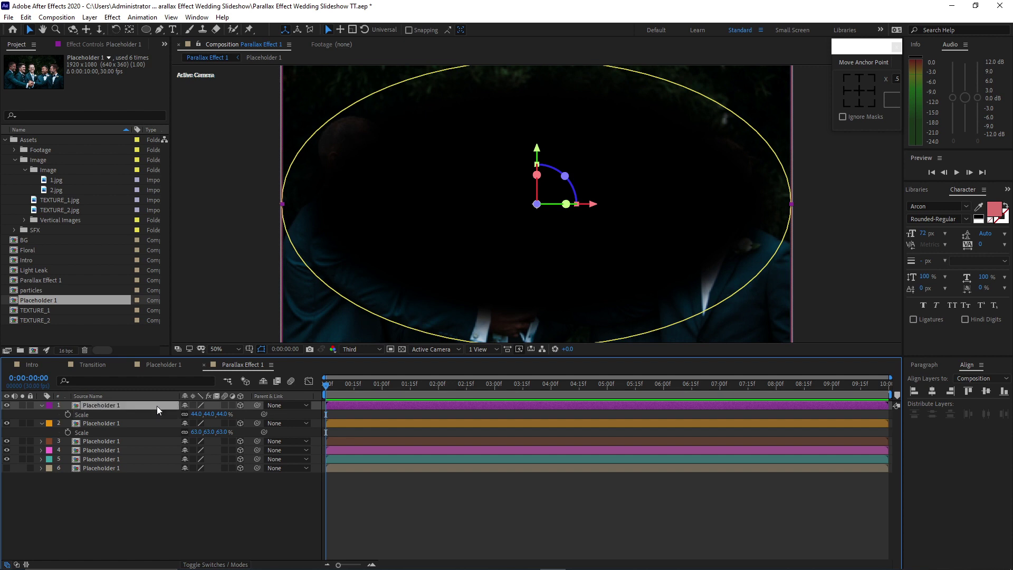
- Duplicate the purple-labelled Placeholder 1 layer and give the copy a Green label
{"action": "key", "text": "ctrl+d"}
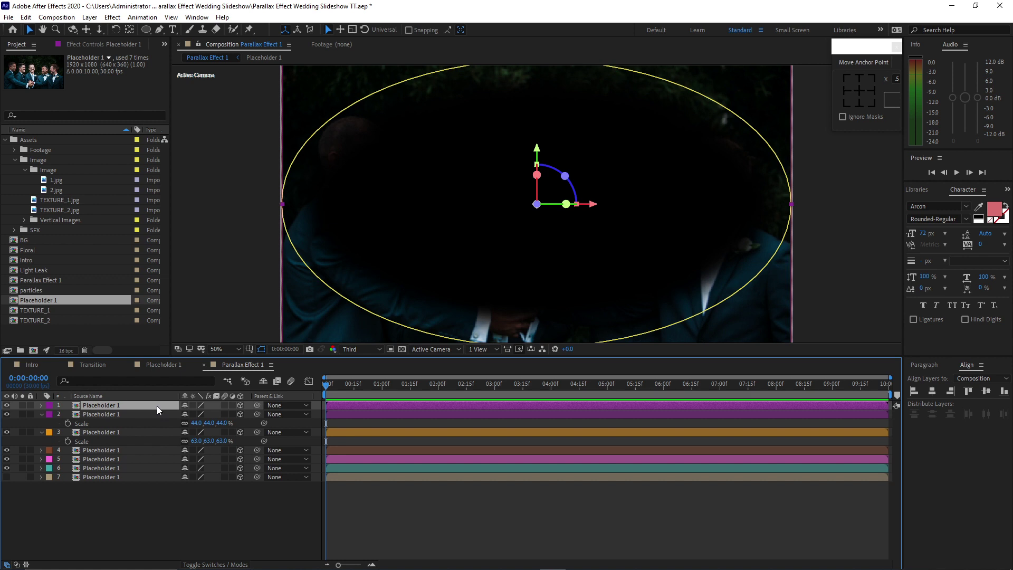
{"action": "left_click", "coordinate": [50, 404]}
{"action": "left_click", "coordinate": [59, 322]}
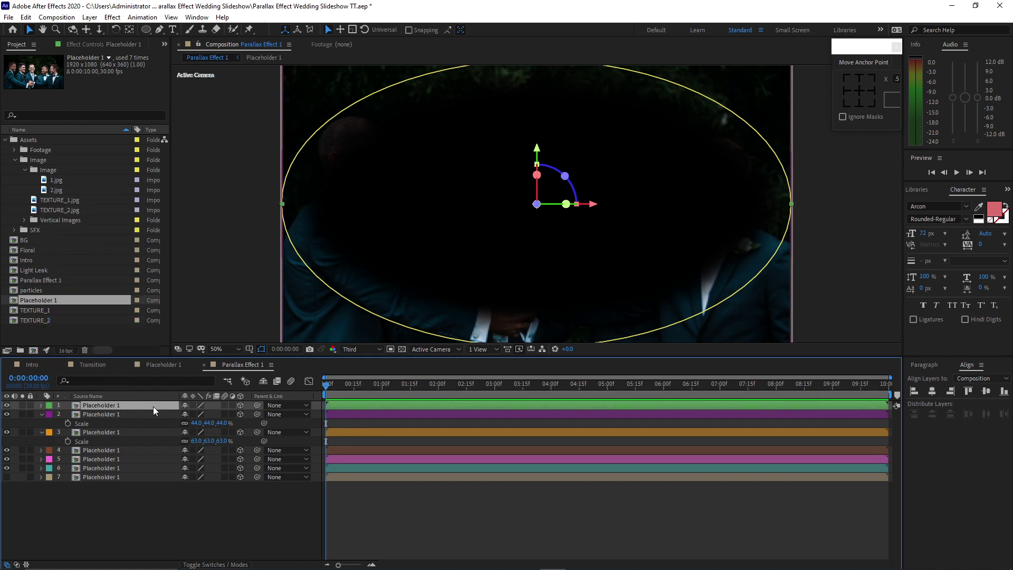
- Set the green-labelled layer's Z position to -2000 and reduce its scale to 25% to match the frame
{"action": "key", "text": "p"}
{"action": "left_click", "coordinate": [221, 414]}
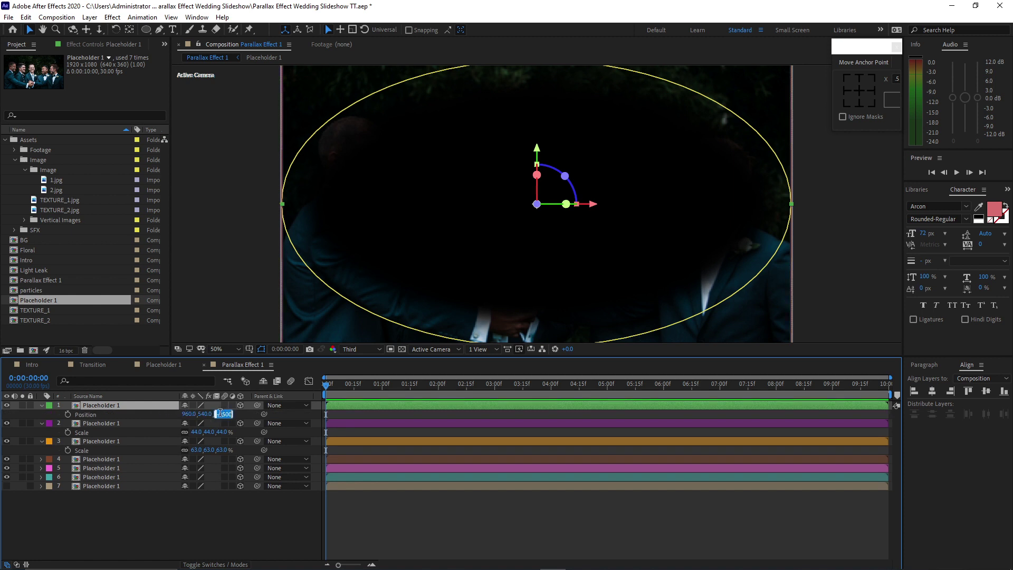
{"action": "type", "text": "-2000"}
{"action": "key", "text": "Return"}
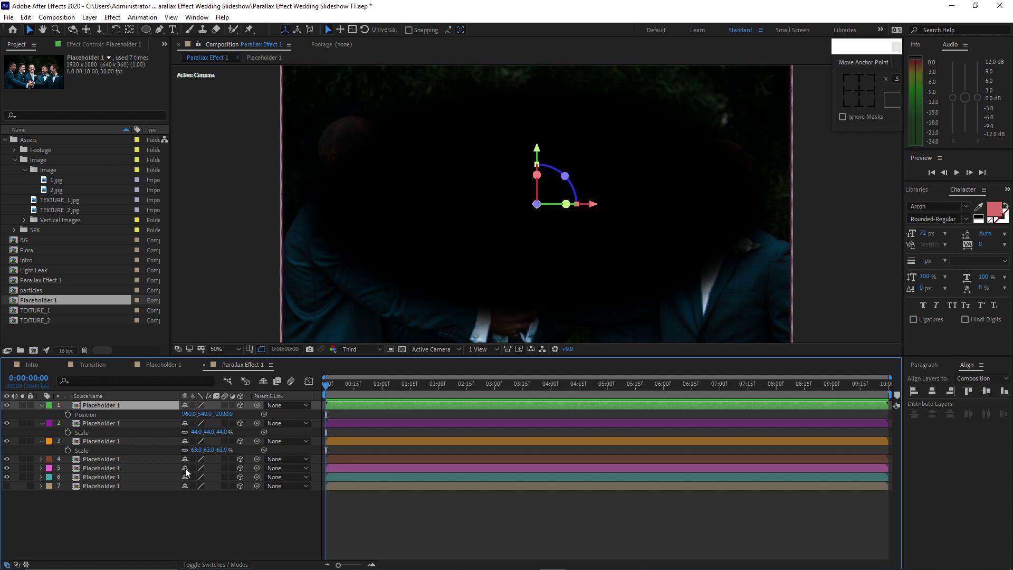
{"action": "key", "text": "s"}
{"action": "key", "text": "comma"}
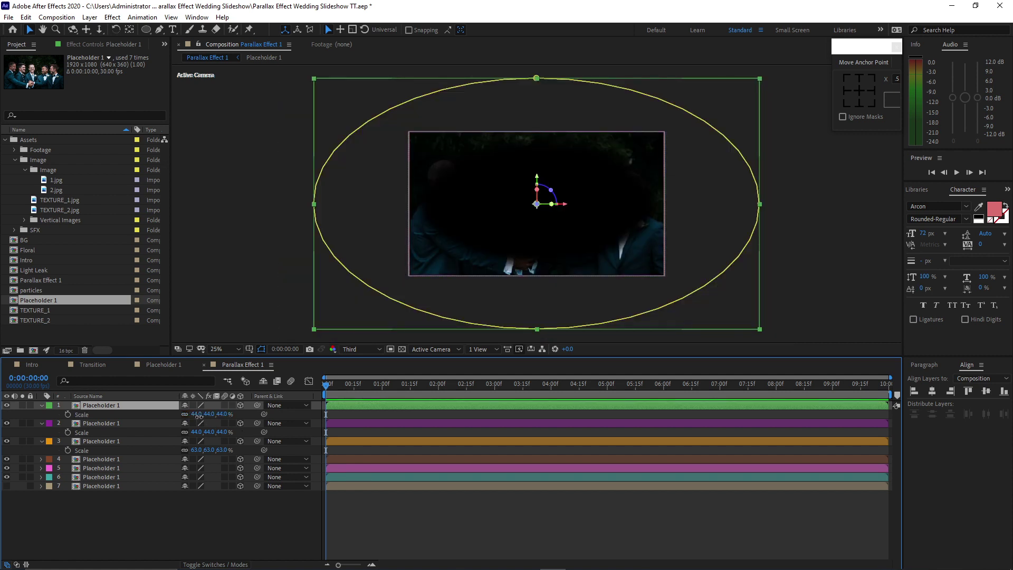
{"action": "left_click_drag", "start_coordinate": [198, 415], "coordinate": [190, 416]}
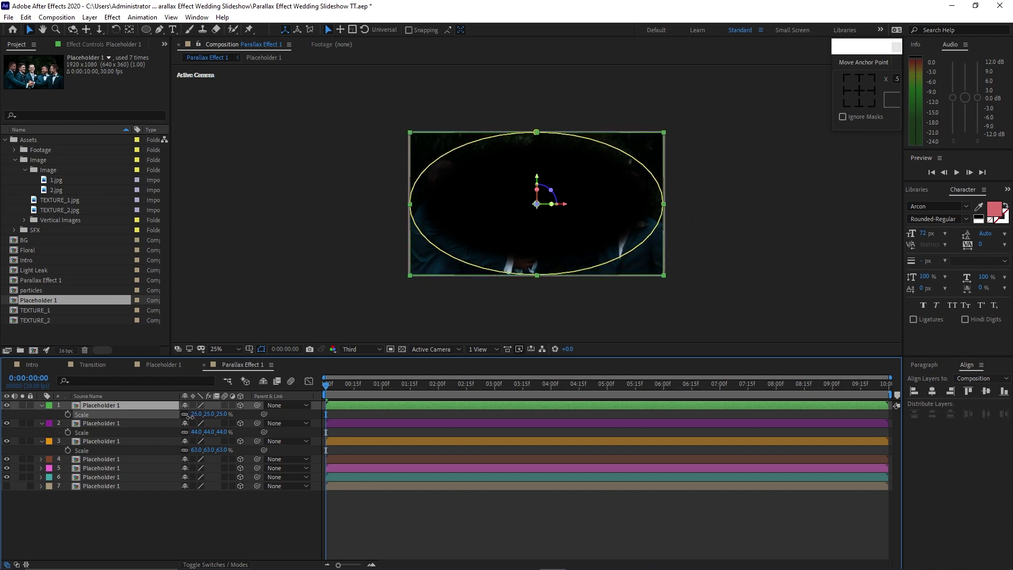
{"action": "key", "text": "period"}
{"action": "left_click", "coordinate": [256, 512]}
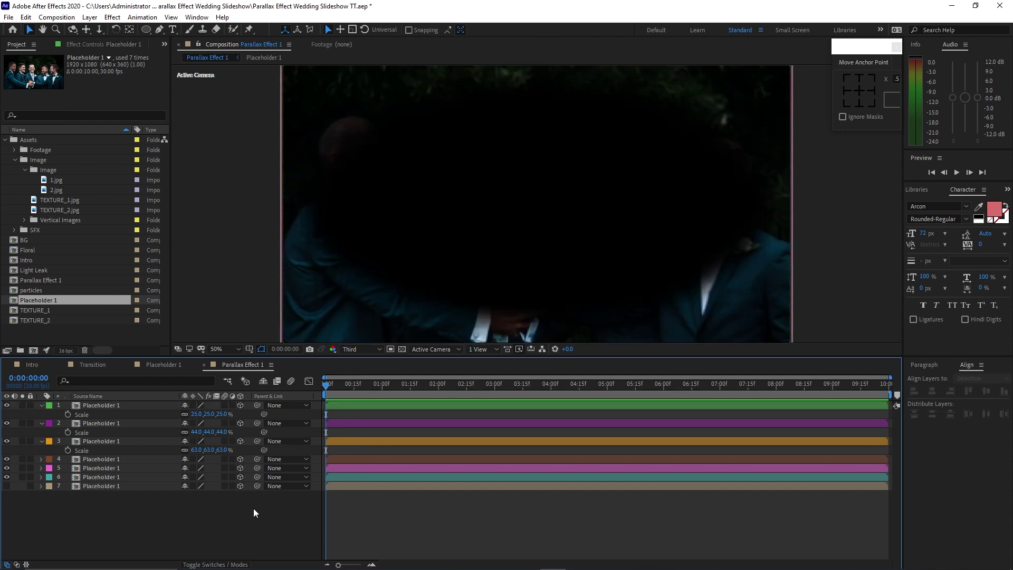
{"action": "left_click", "coordinate": [40, 406]}
{"action": "left_click", "coordinate": [40, 417]}
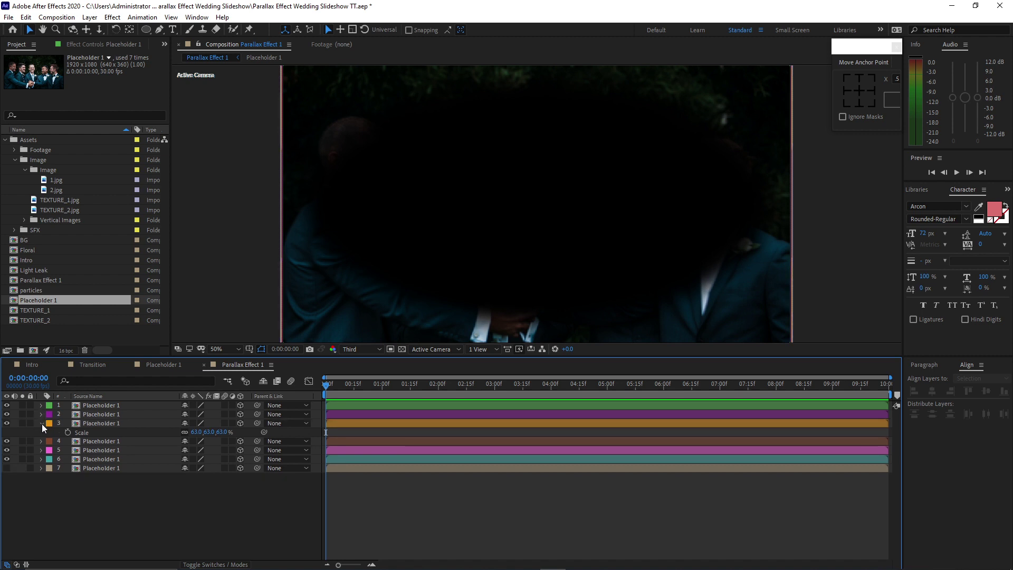
{"action": "left_click", "coordinate": [43, 423]}
- Add the TEXTURE_1 and TEXTURE_2 compositions above all Placeholder 1 layers and set both to 20% opacity
{"action": "key", "text": "comma"}
{"action": "left_click_drag", "start_coordinate": [132, 333], "coordinate": [22, 311]}
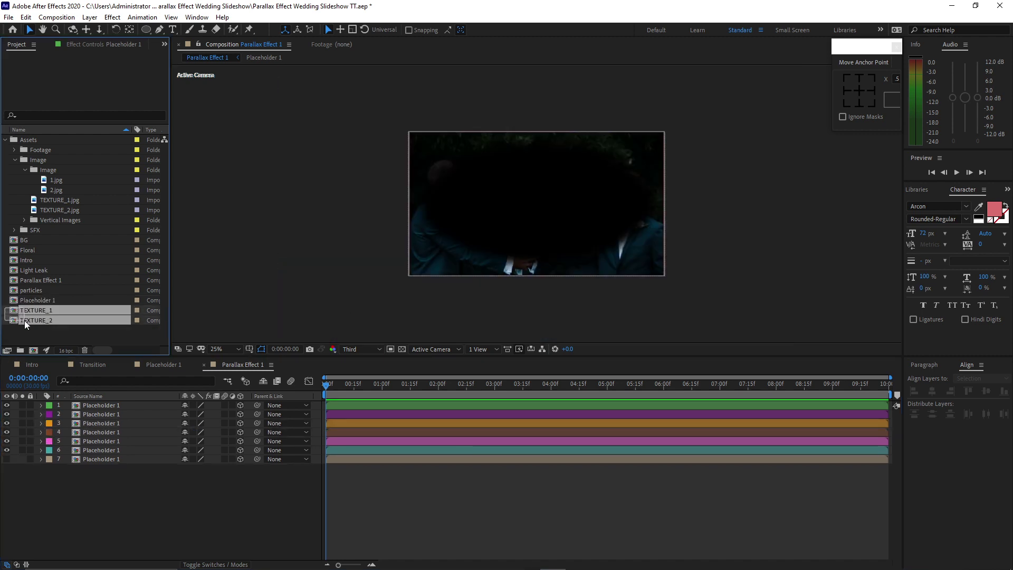
{"action": "left_click_drag", "start_coordinate": [96, 320], "coordinate": [101, 403]}
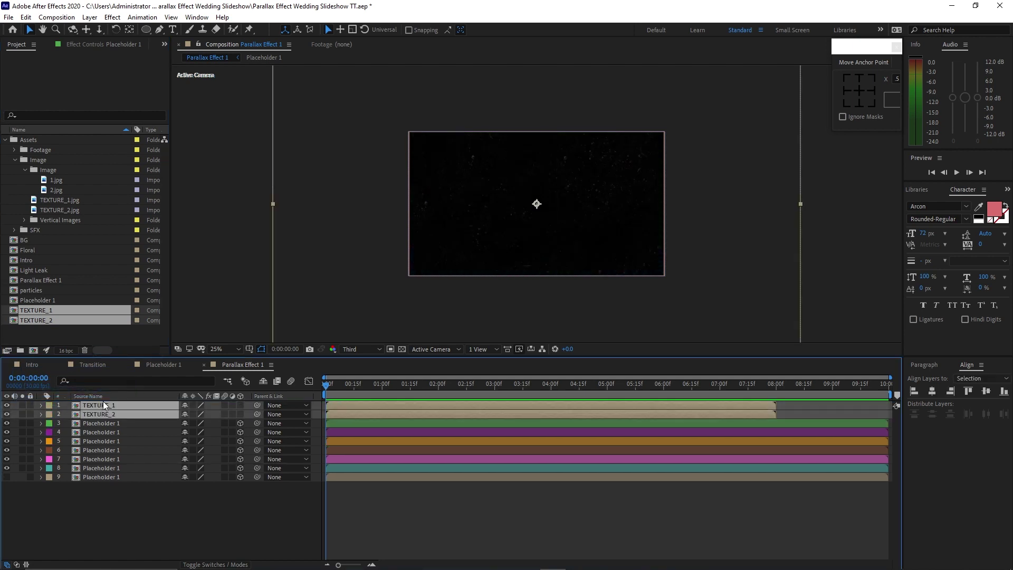
{"action": "key", "text": "t"}
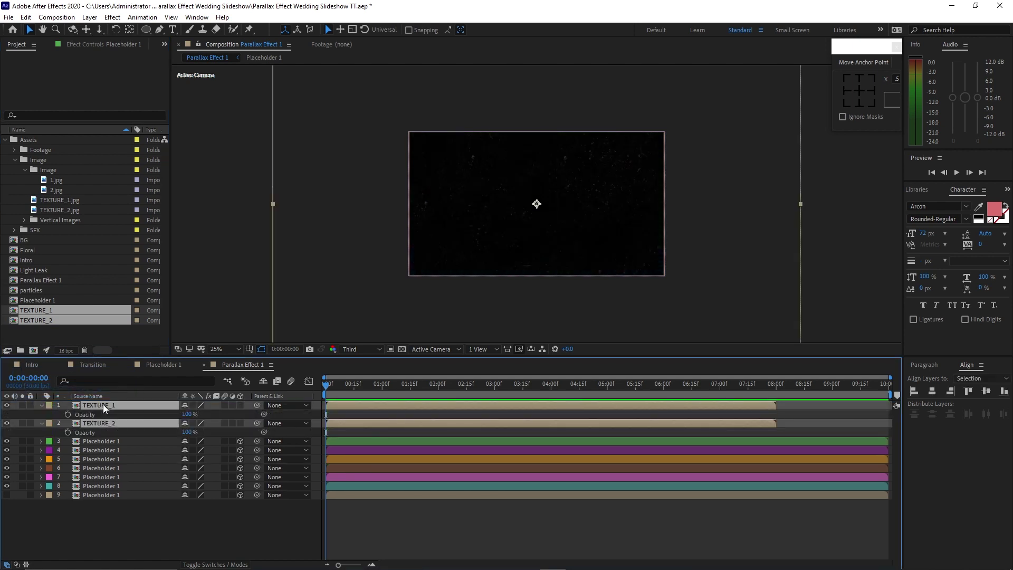
{"action": "left_click", "coordinate": [187, 432]}
{"action": "type", "text": "20"}
- Make both texture layers 3D and scale them down to 50%
{"action": "left_click", "coordinate": [239, 405]}
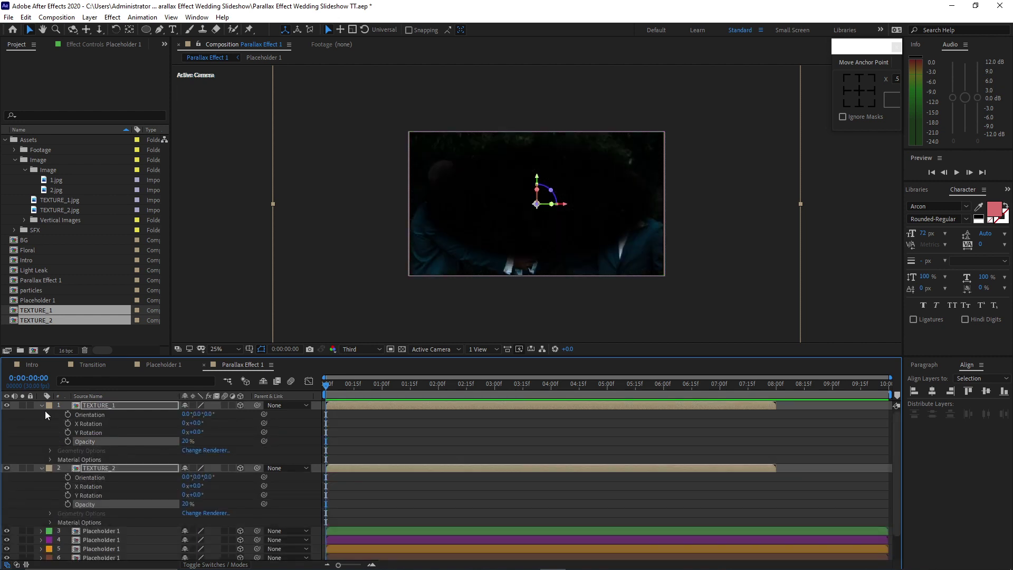
{"action": "left_click", "coordinate": [42, 406]}
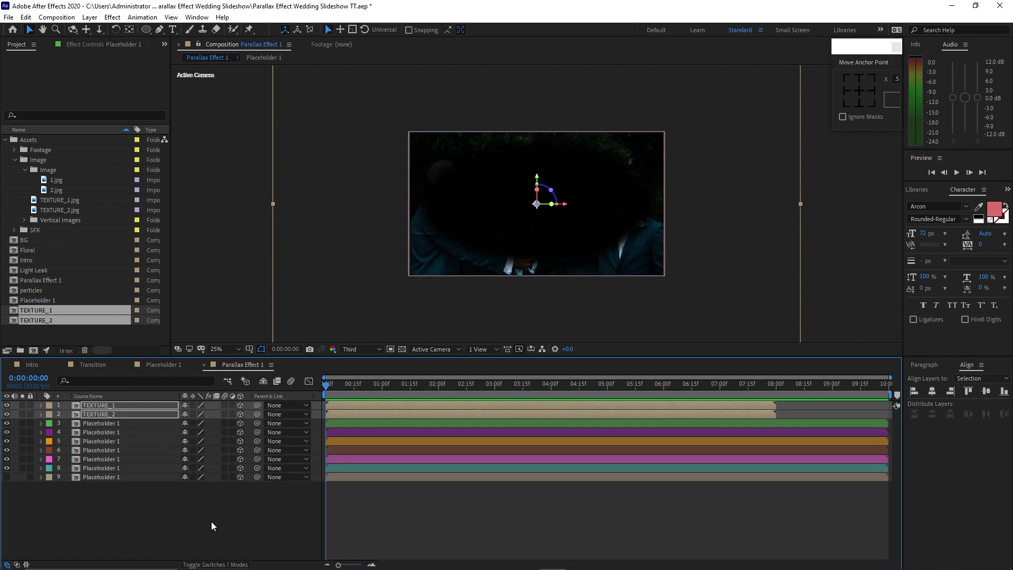
{"action": "key", "text": "s"}
{"action": "left_click_drag", "start_coordinate": [196, 432], "coordinate": [164, 432]}
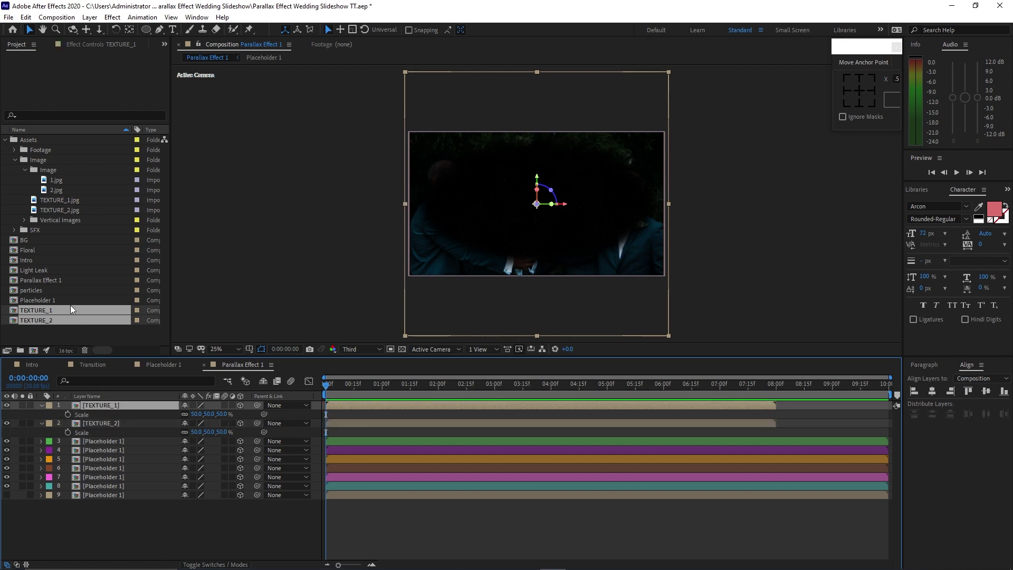
- Add the particles composition above the texture layers and make it a 3D layer
{"action": "left_click", "coordinate": [57, 290]}
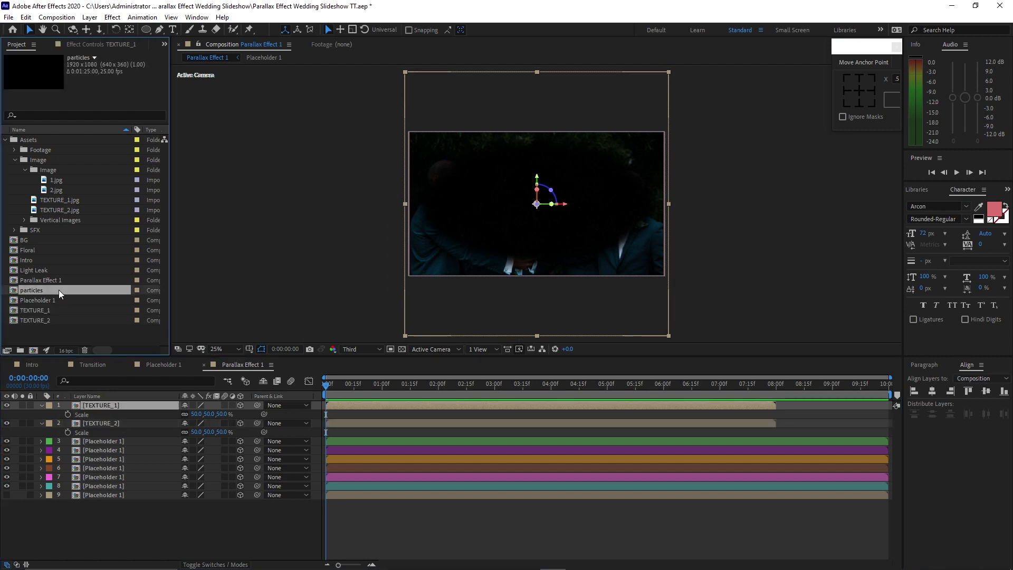
{"action": "left_click_drag", "start_coordinate": [58, 290], "coordinate": [91, 402]}
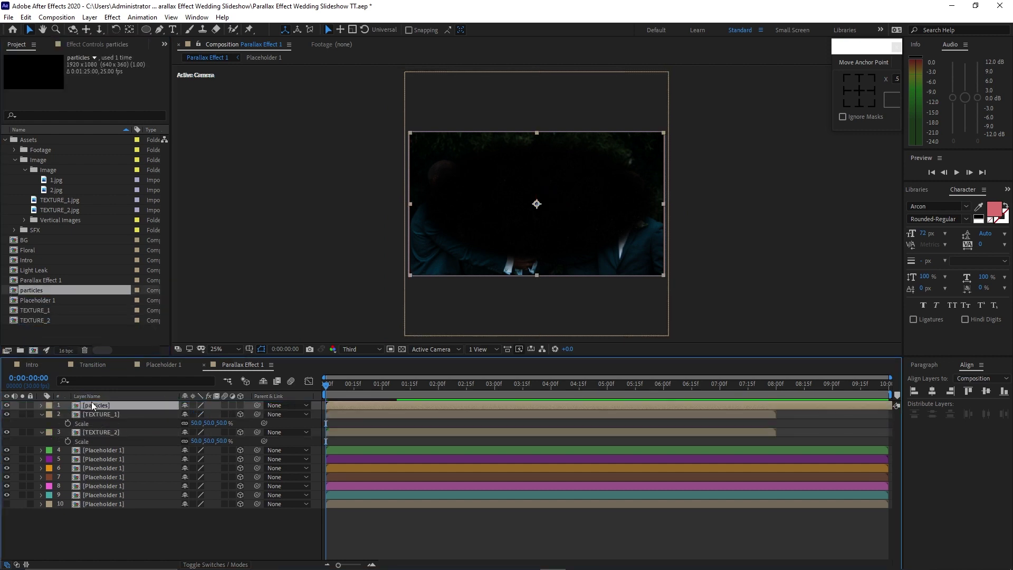
{"action": "left_click", "coordinate": [242, 405]}
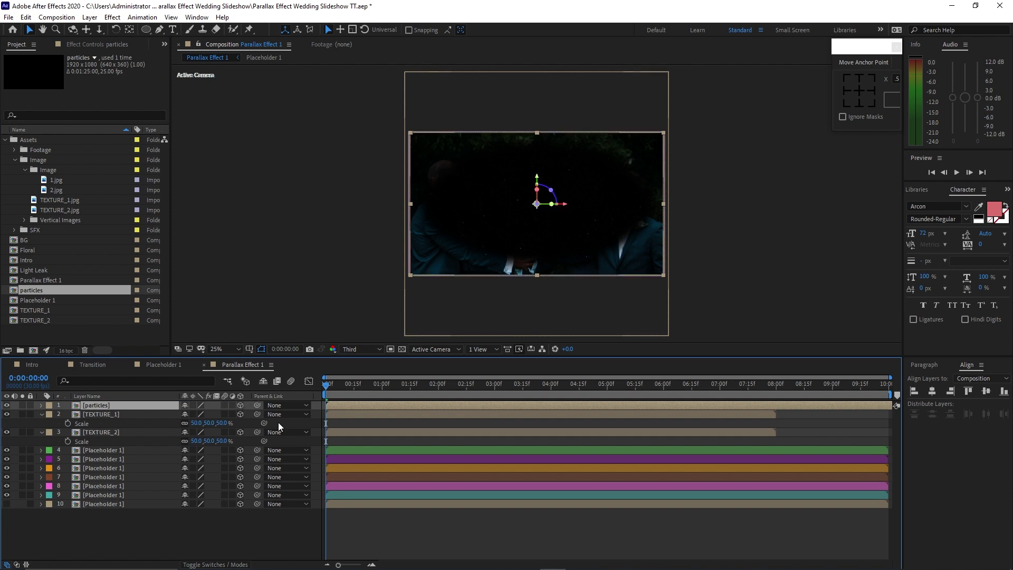
- Set the particles layer's opacity to 30%
{"action": "key", "text": "t"}
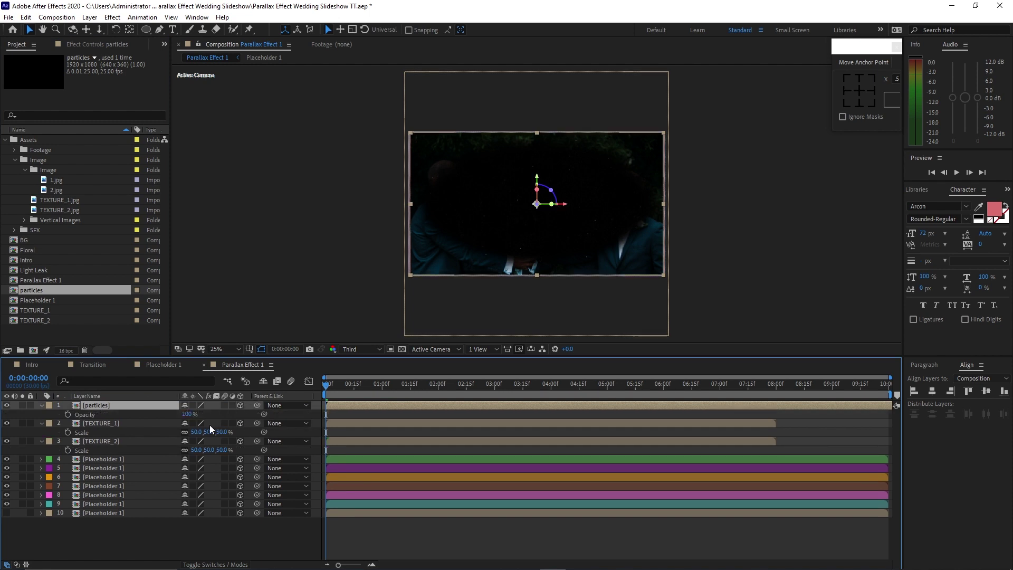
{"action": "left_click", "coordinate": [189, 414]}
{"action": "type", "text": "30"}
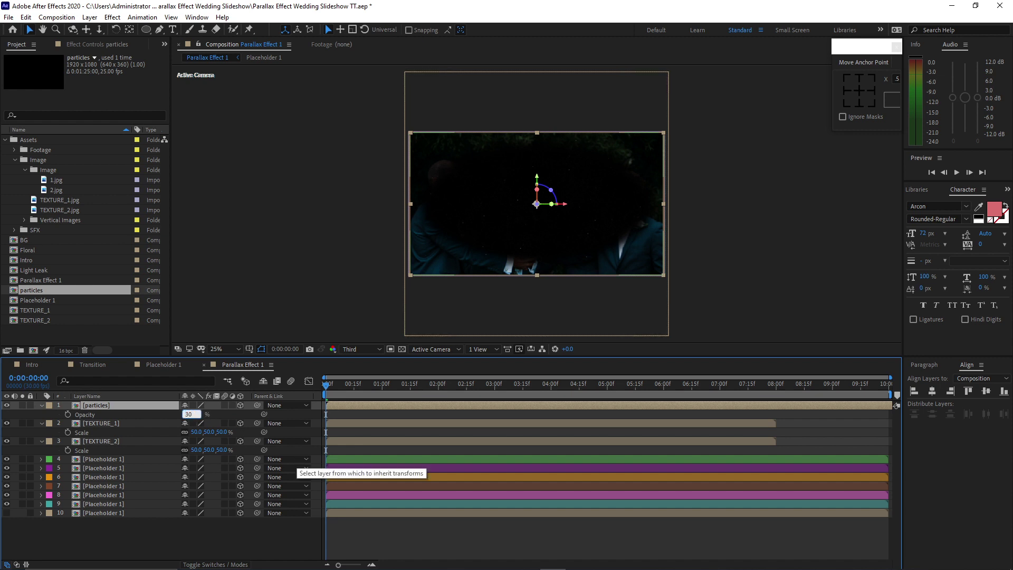
{"action": "left_click", "coordinate": [187, 534]}
- Change the duration of the Parallax Effect 1 composition to 0:00:07:00
{"action": "left_click", "coordinate": [74, 18]}
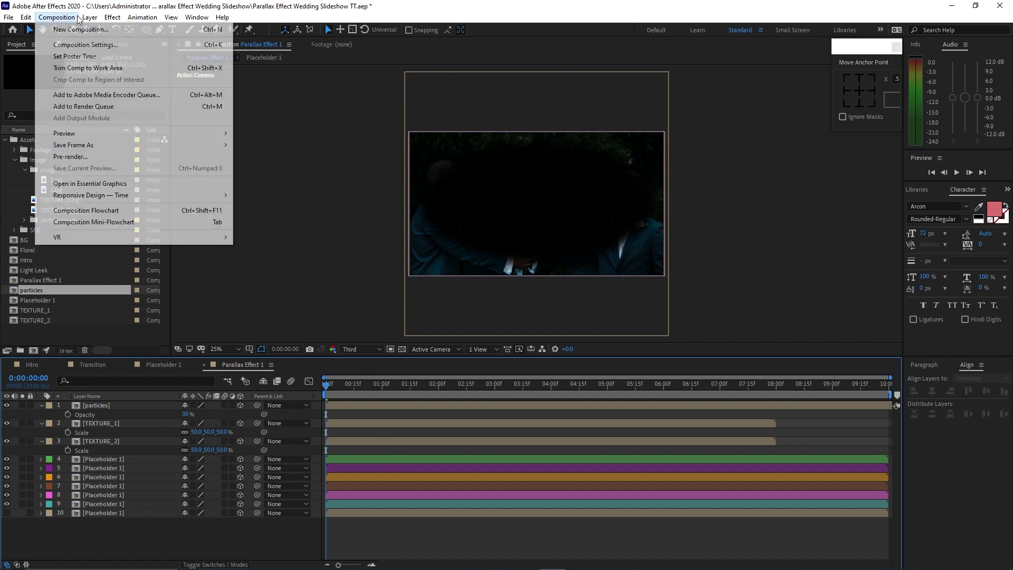
{"action": "left_click", "coordinate": [85, 45]}
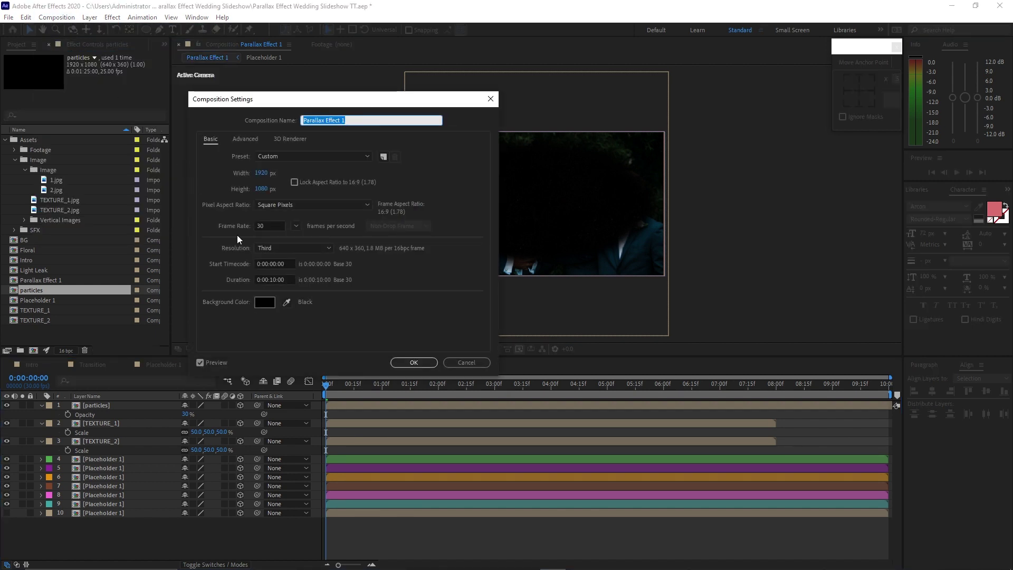
{"action": "left_click", "coordinate": [275, 280]}
{"action": "key", "text": "BackSpace"}
{"action": "key", "text": "BackSpace"}
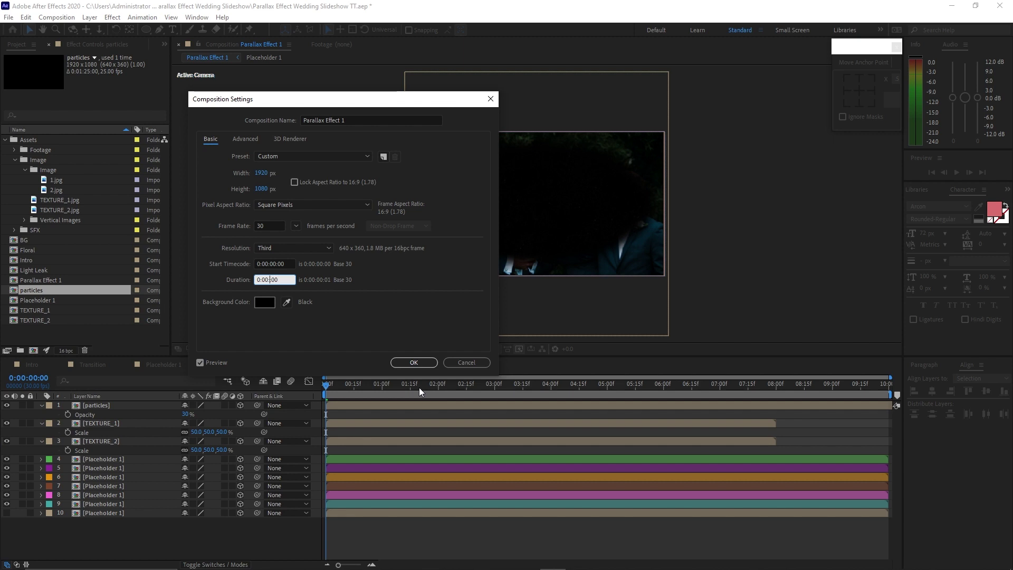
{"action": "type", "text": "07:00"}
{"action": "left_click", "coordinate": [414, 361]}
- Make the bottommost Placeholder 1 layer visible and collapse the open layer properties and the Assets folder
{"action": "left_click", "coordinate": [41, 441]}
{"action": "left_click", "coordinate": [41, 423]}
{"action": "left_click", "coordinate": [41, 405]}
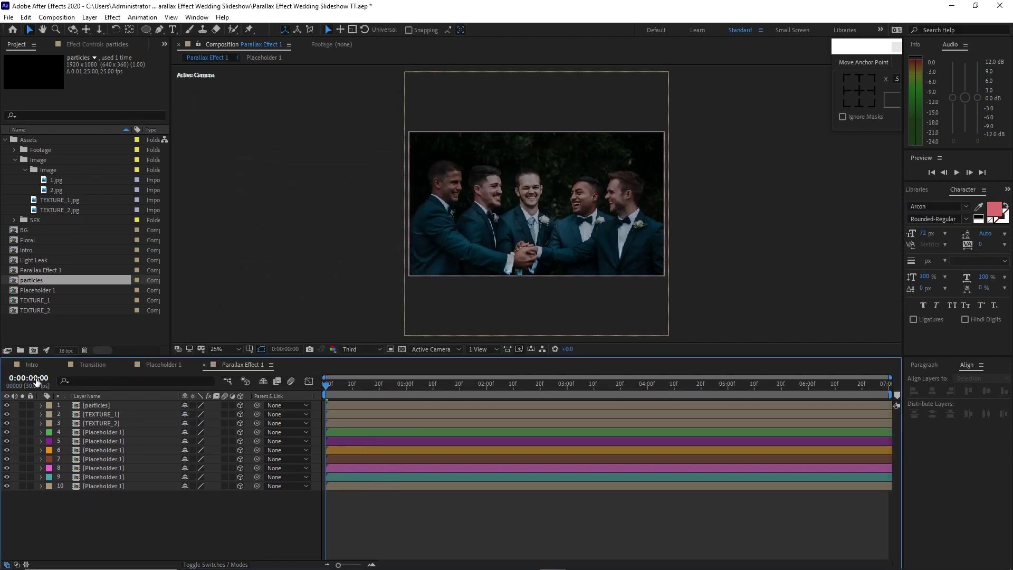
{"action": "left_click", "coordinate": [25, 170]}
{"action": "left_click", "coordinate": [15, 160]}
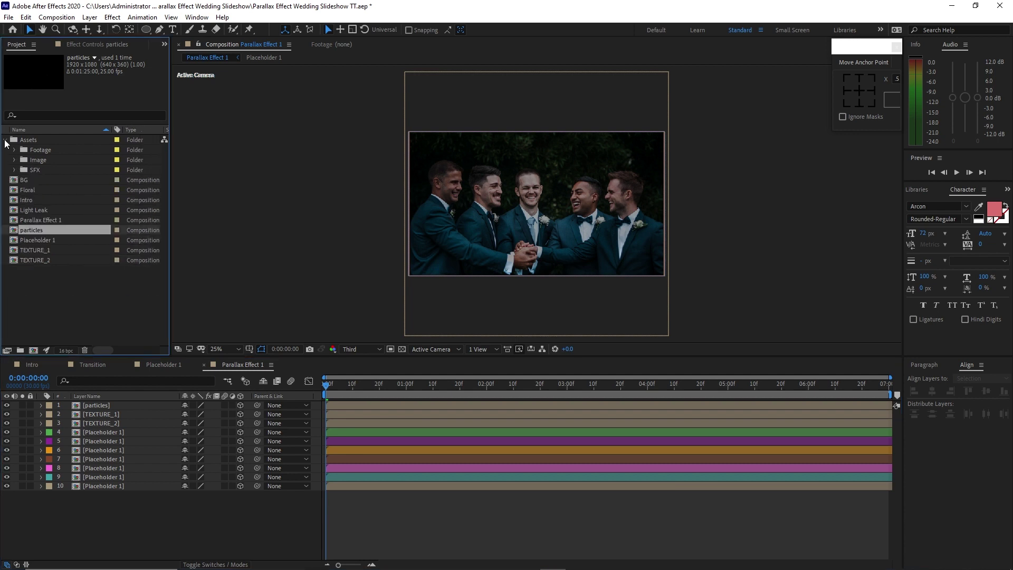
{"action": "left_click", "coordinate": [6, 141]}
- Create an adjustment layer on top of the stack and apply the CC Lens effect to it
{"action": "left_click", "coordinate": [90, 17]}
{"action": "mouse_move", "coordinate": [102, 37]}
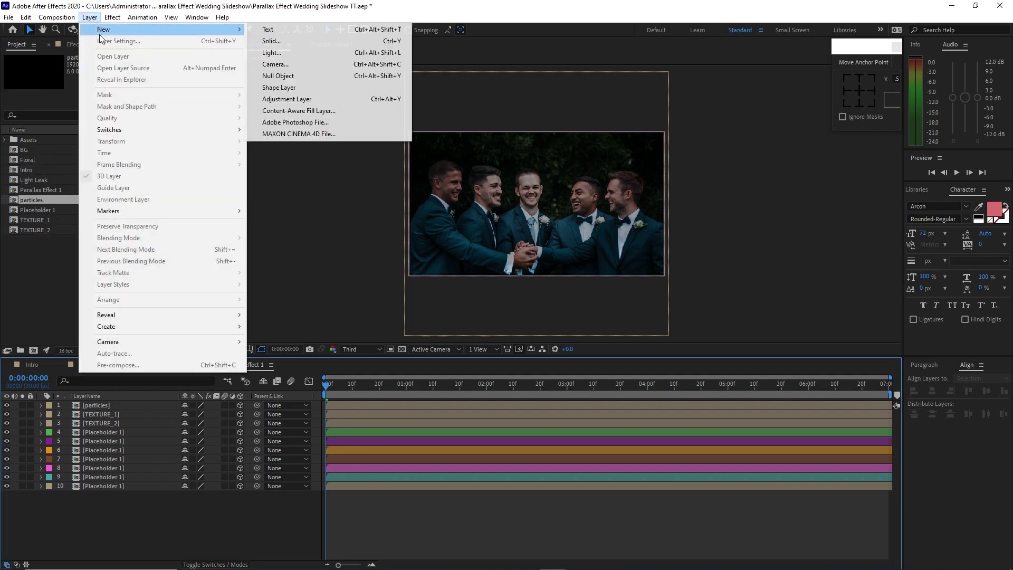
{"action": "left_click", "coordinate": [286, 99]}
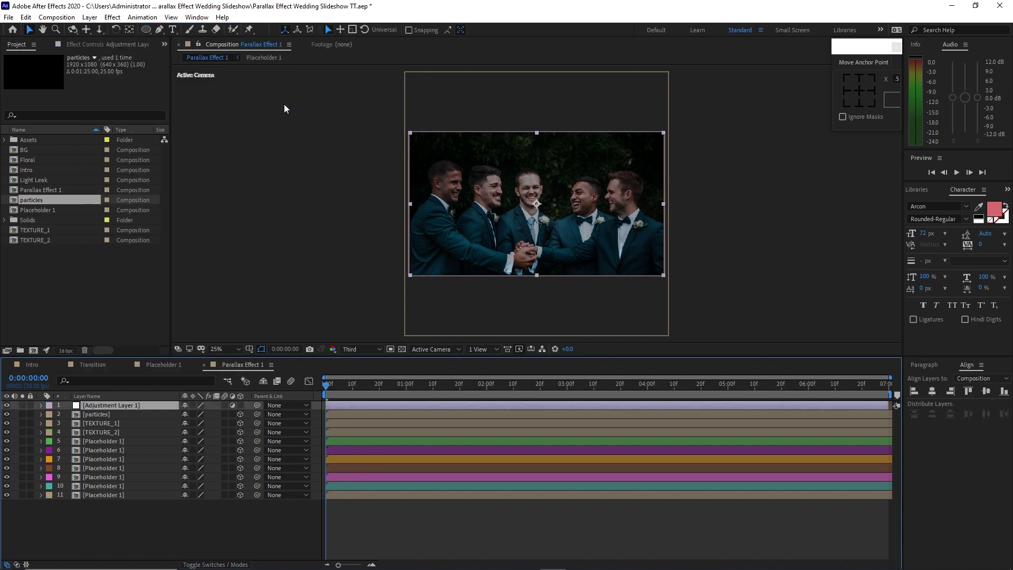
{"action": "left_click", "coordinate": [113, 18]}
{"action": "mouse_move", "coordinate": [151, 152]}
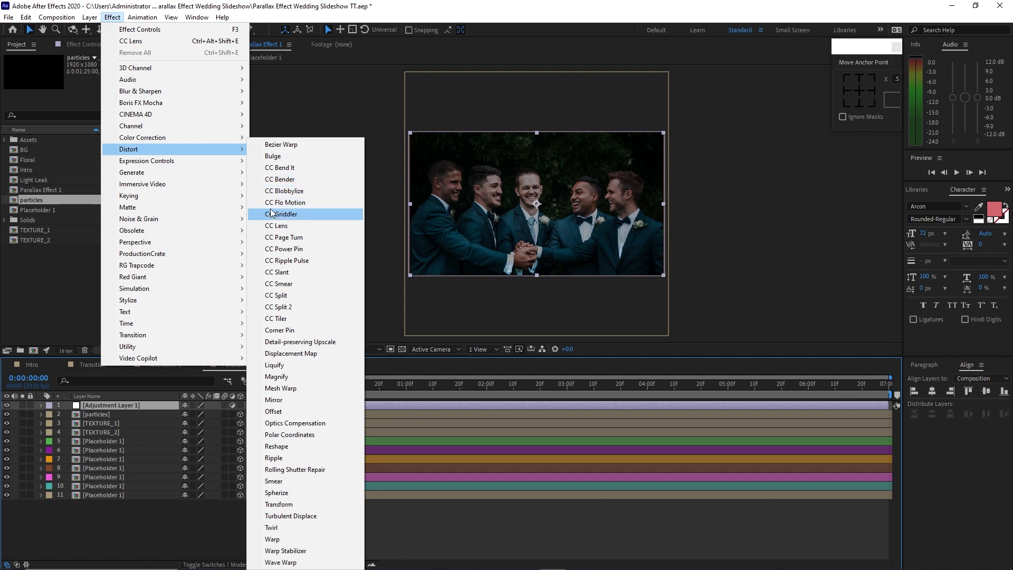
{"action": "left_click", "coordinate": [272, 226]}
- Keyframe the CC Lens Size at 500 at the 1-second mark
{"action": "left_click_drag", "start_coordinate": [330, 384], "coordinate": [406, 392]}
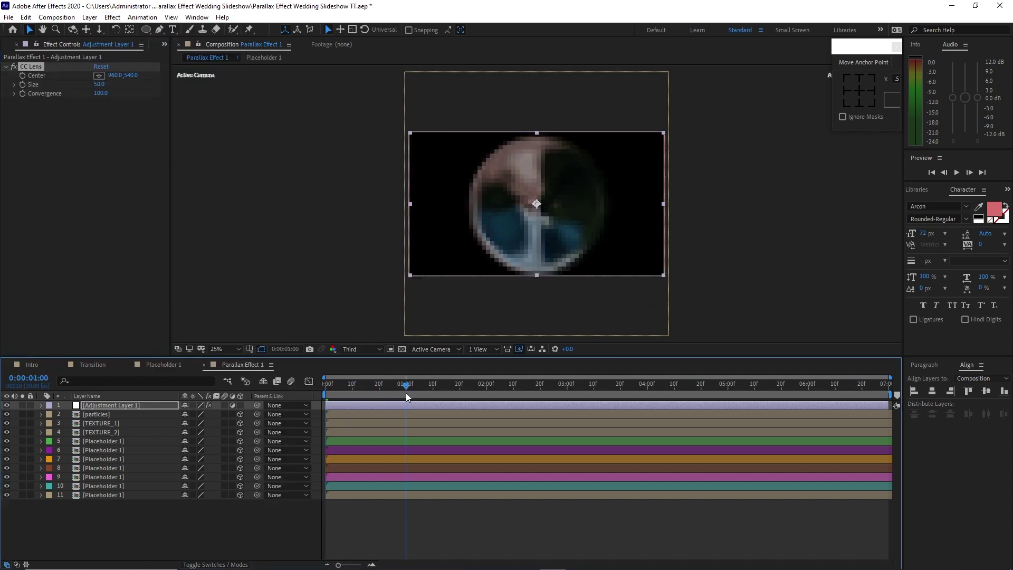
{"action": "left_click", "coordinate": [97, 85]}
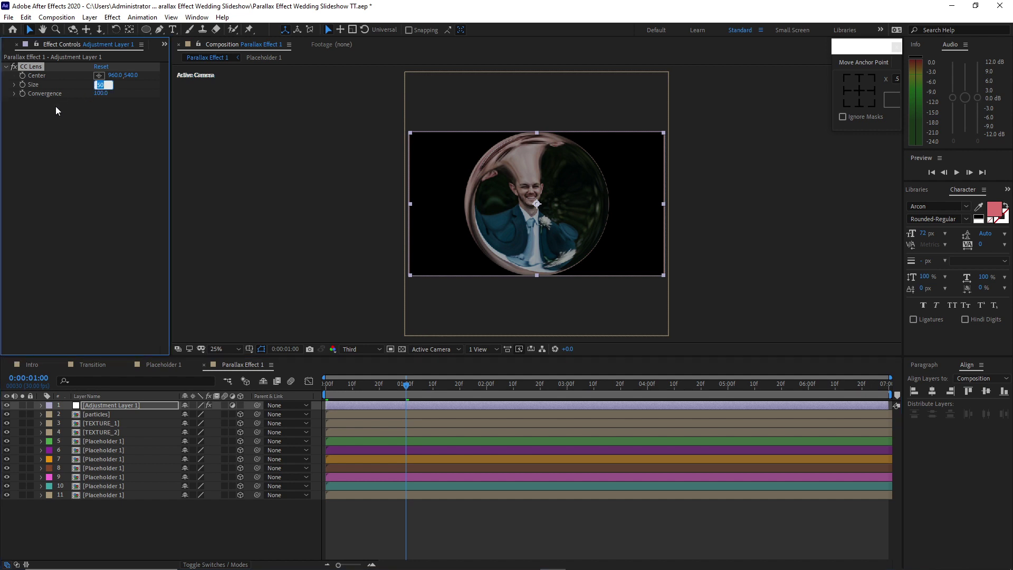
{"action": "type", "text": "500"}
{"action": "key", "text": "Return"}
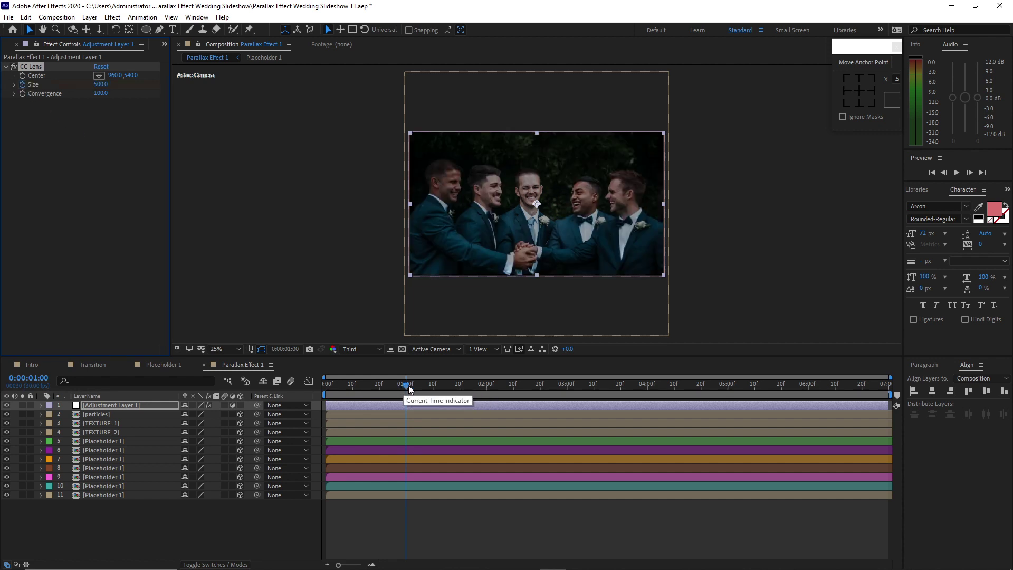
- Add a CC Lens Size keyframe of 240 at the 5-second mark
{"action": "left_click", "coordinate": [409, 389]}
{"action": "left_click_drag", "start_coordinate": [409, 389], "coordinate": [728, 393]}
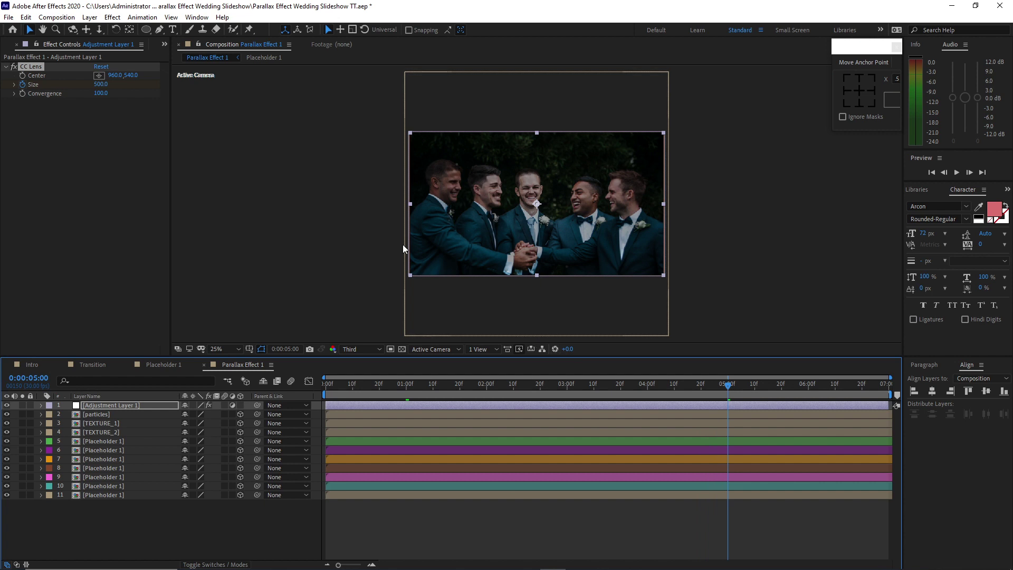
{"action": "left_click", "coordinate": [98, 85]}
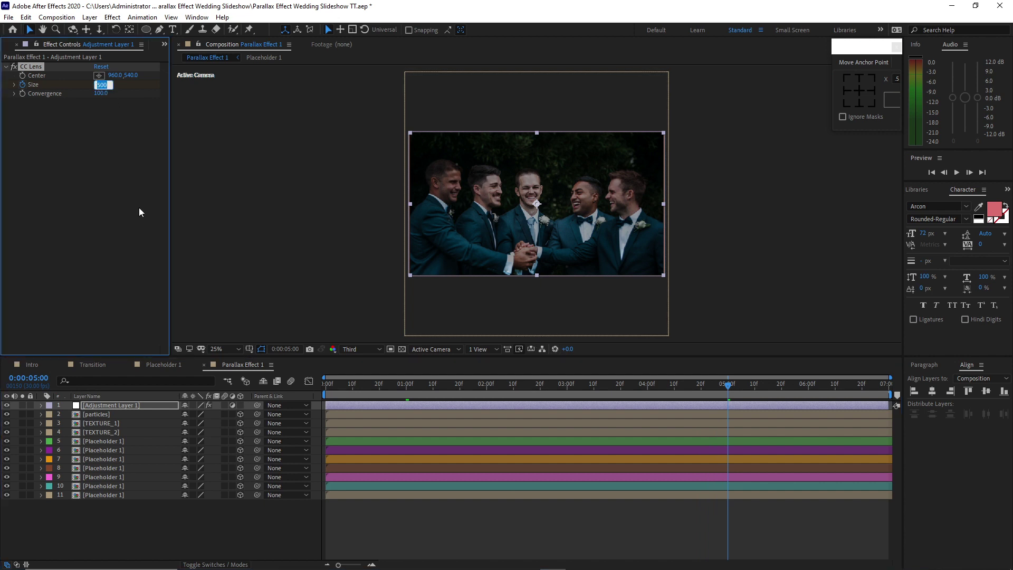
{"action": "type", "text": "240"}
{"action": "key", "text": "Return"}
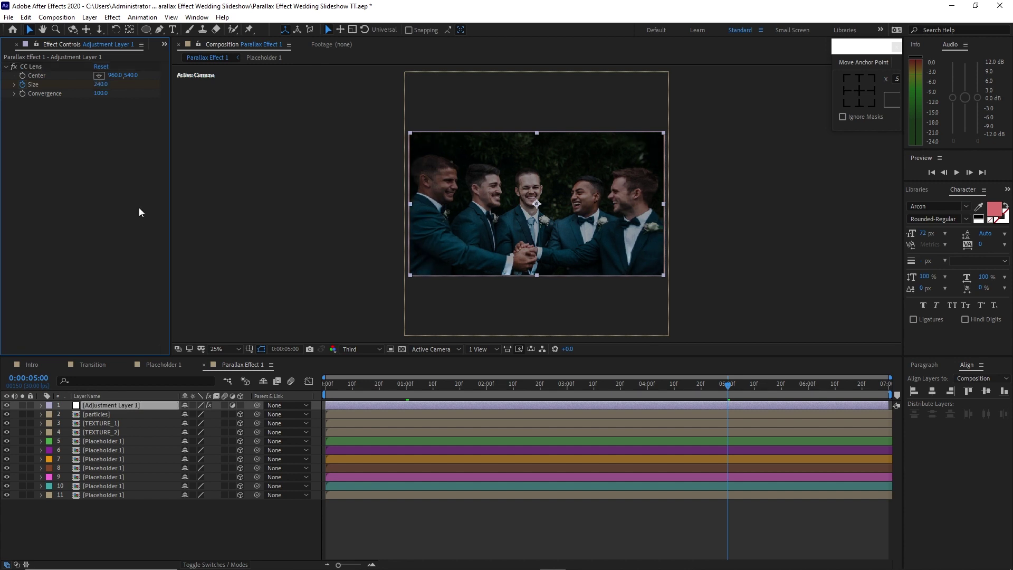
- Add a null object above the adjustment layer in Parallax Effect 1
{"action": "left_click", "coordinate": [89, 18]}
{"action": "mouse_move", "coordinate": [102, 28]}
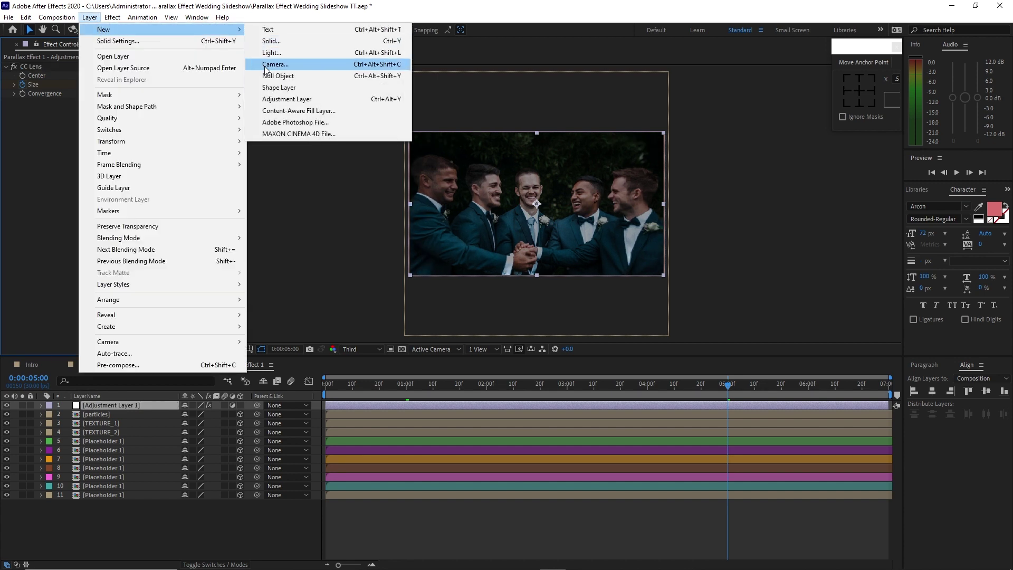
{"action": "left_click", "coordinate": [274, 72]}
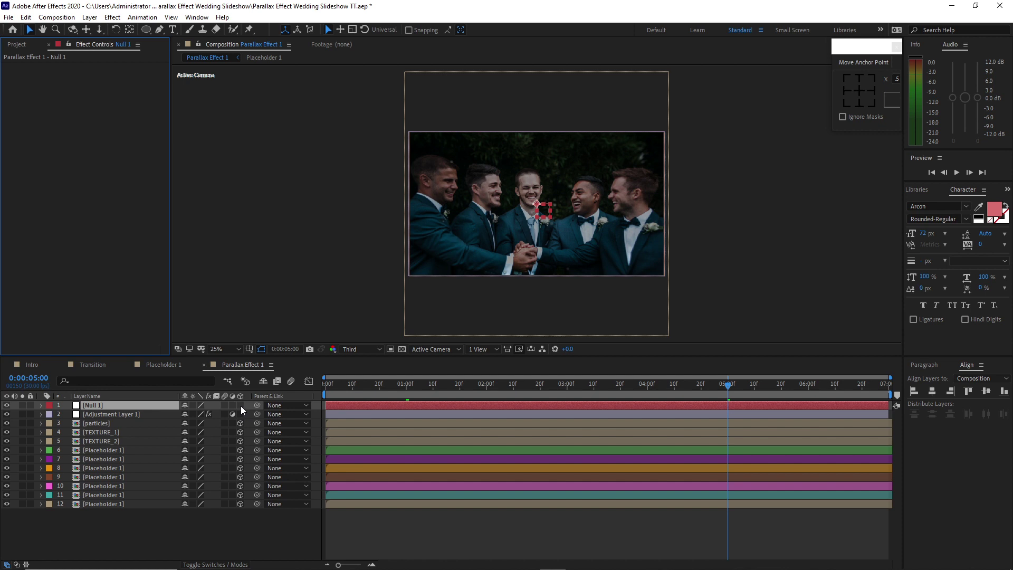
- Make the null a 3D layer and parent the particles, texture and all Placeholder 1 layers to it
{"action": "left_click", "coordinate": [241, 405]}
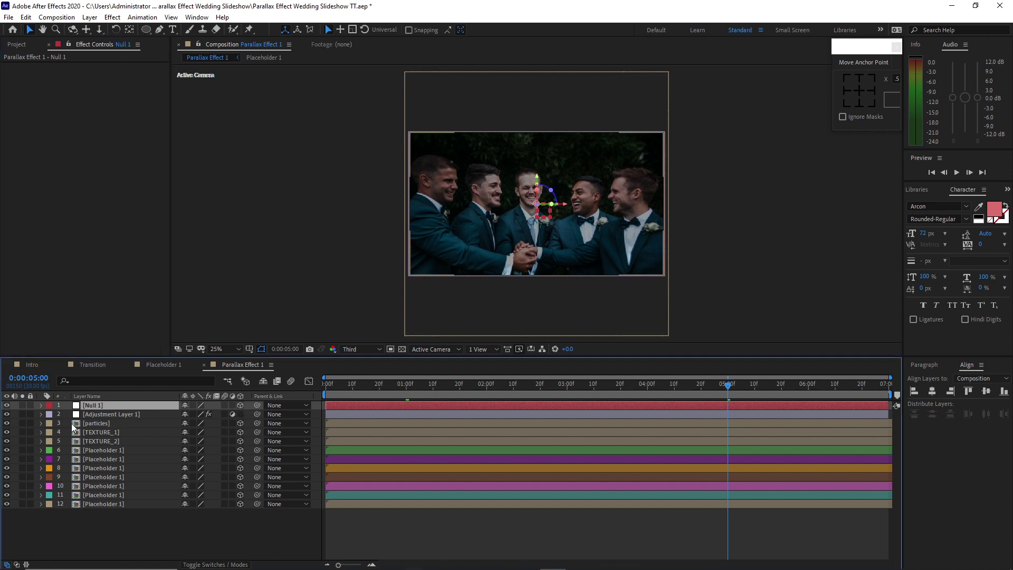
{"action": "left_click_drag", "start_coordinate": [68, 422], "coordinate": [105, 504]}
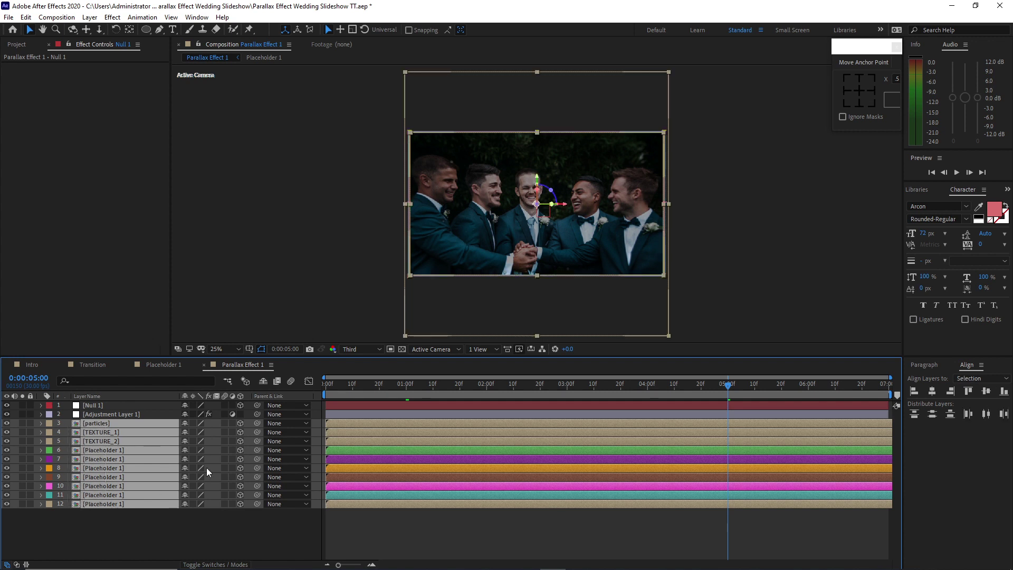
{"action": "left_click_drag", "start_coordinate": [245, 423], "coordinate": [151, 405]}
- Add a Position keyframe to Null 1 at the 1-second mark
{"action": "left_click", "coordinate": [150, 405]}
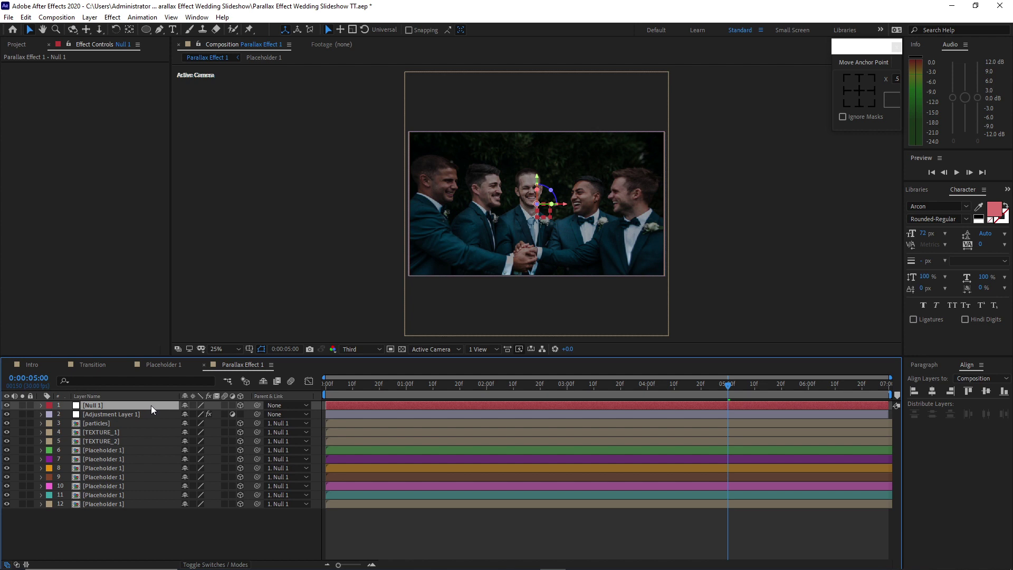
{"action": "key", "text": "p"}
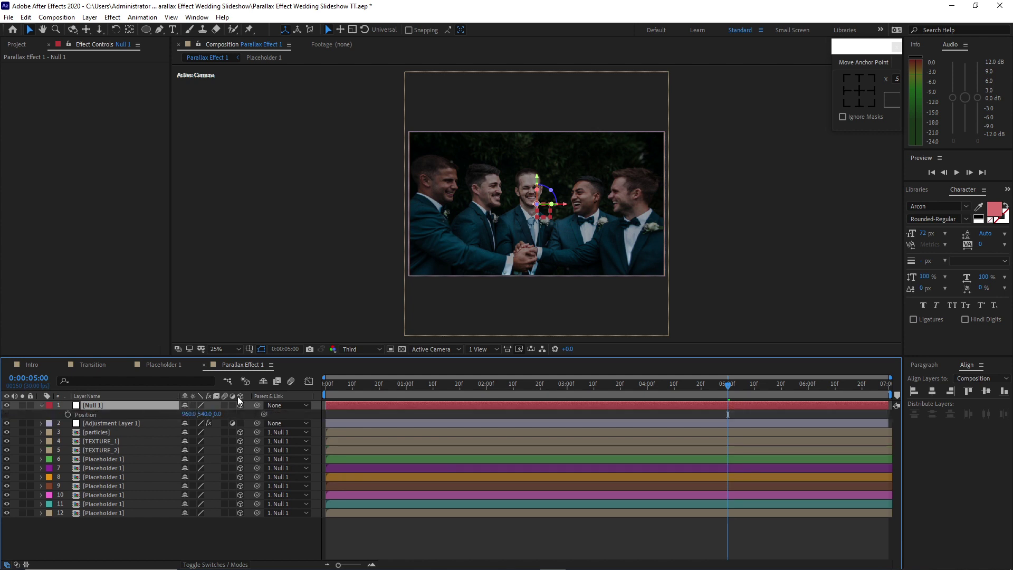
{"action": "left_click", "coordinate": [406, 387]}
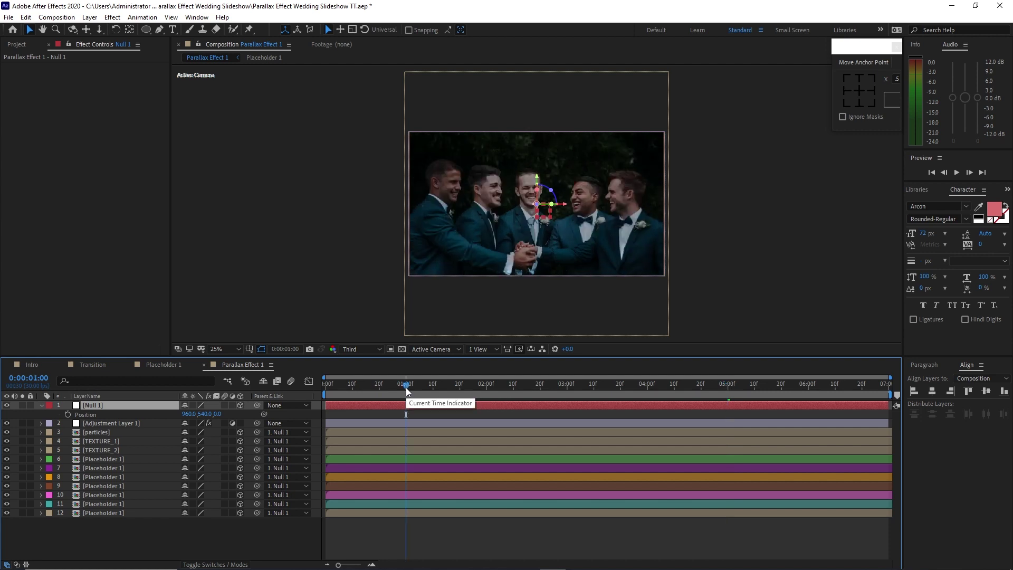
{"action": "left_click", "coordinate": [67, 415]}
- Set Null 1's X position to -2360 at the start of the composition
{"action": "left_click_drag", "start_coordinate": [419, 388], "coordinate": [309, 390]}
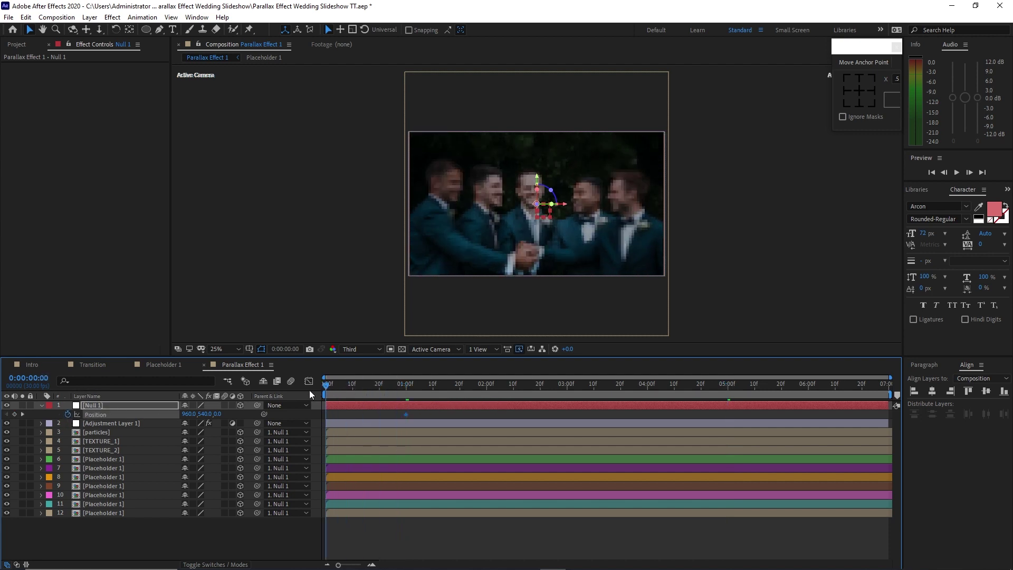
{"action": "left_click", "coordinate": [187, 415]}
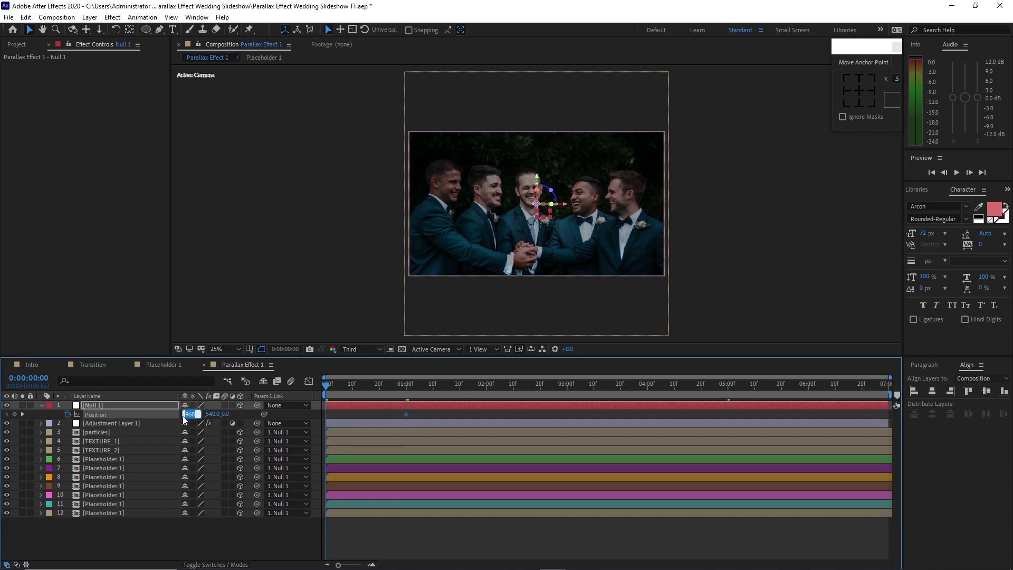
{"action": "type", "text": "-2360"}
{"action": "left_click", "coordinate": [67, 520]}
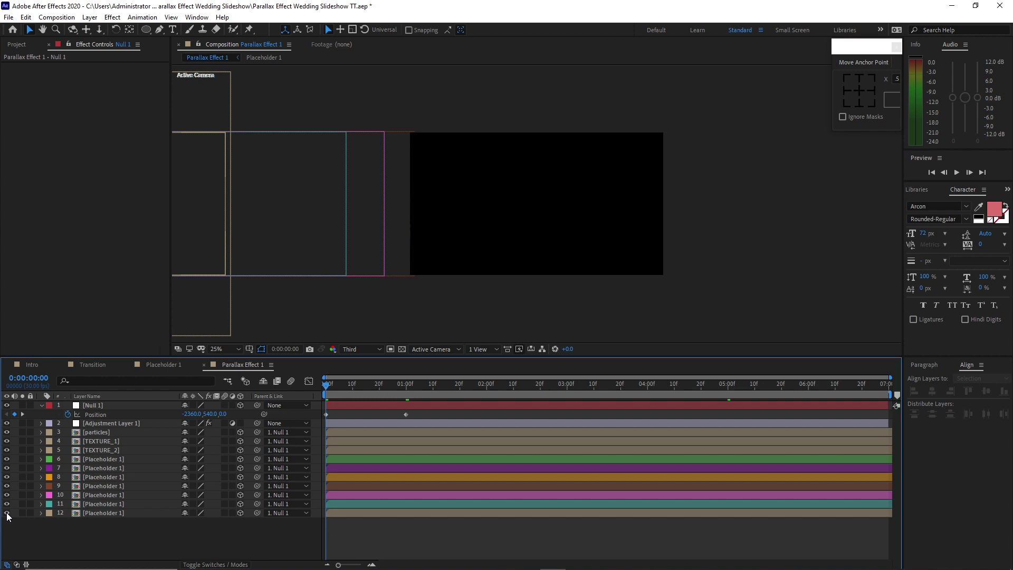
- Preview the slide-in animation, then collapse Null 1's properties and deselect it
{"action": "left_click", "coordinate": [953, 174]}
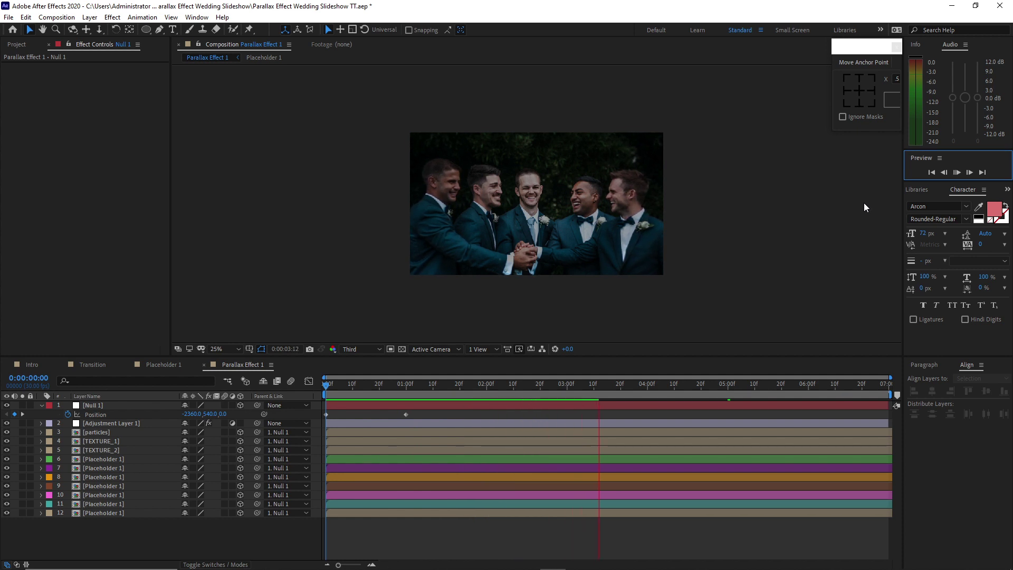
{"action": "left_click", "coordinate": [956, 173]}
{"action": "left_click", "coordinate": [41, 405]}
{"action": "left_click", "coordinate": [94, 405]}
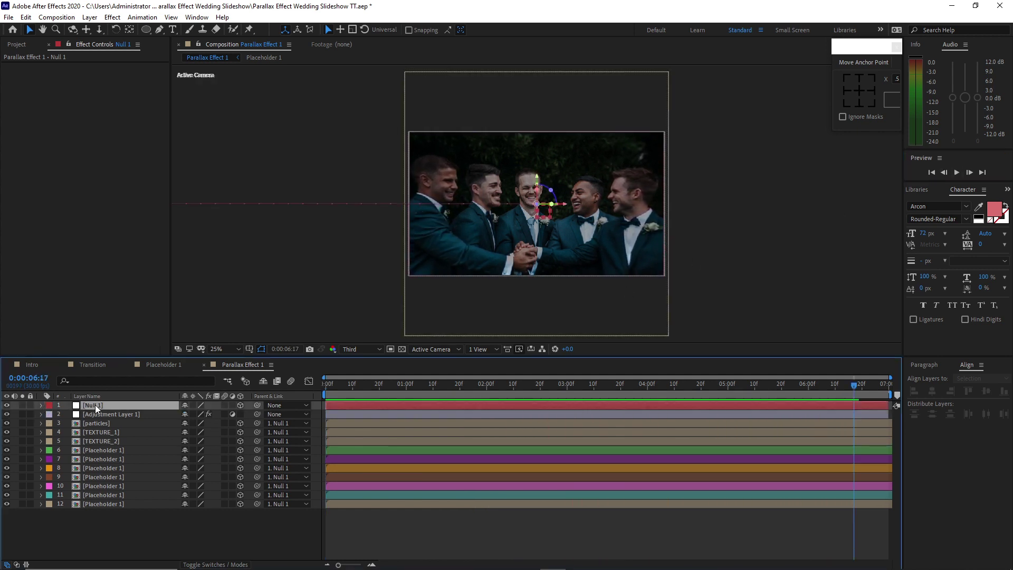
{"action": "left_click", "coordinate": [101, 520]}
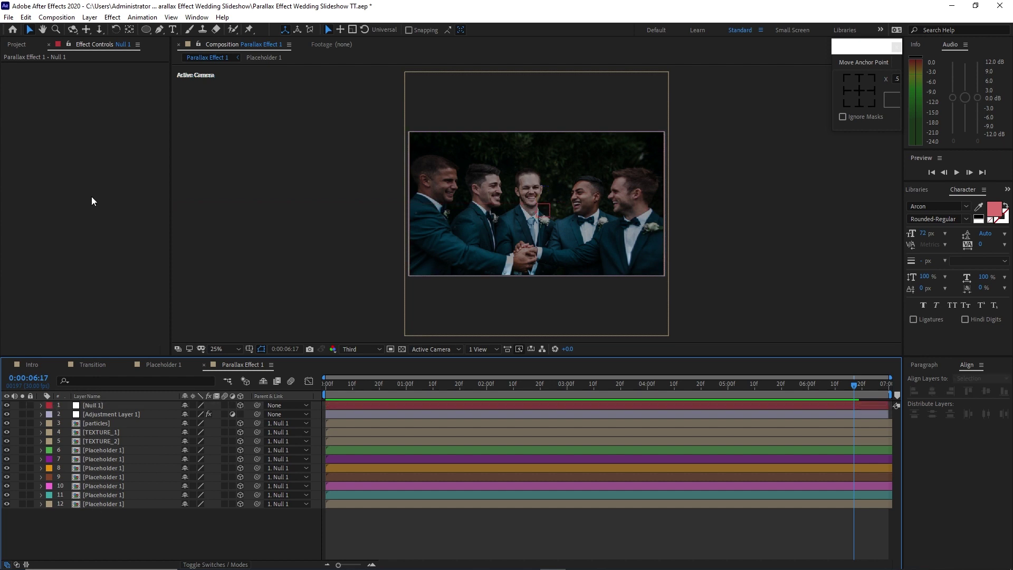
- Add a second null object, make it a 3D layer and parent Null 1 to it
{"action": "left_click", "coordinate": [90, 17]}
{"action": "mouse_move", "coordinate": [219, 31]}
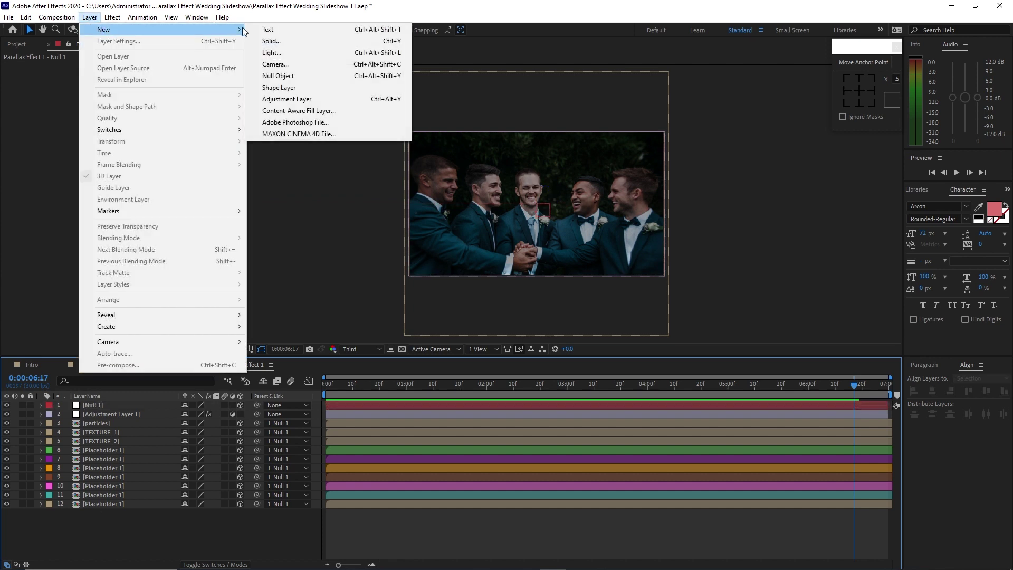
{"action": "left_click", "coordinate": [285, 76]}
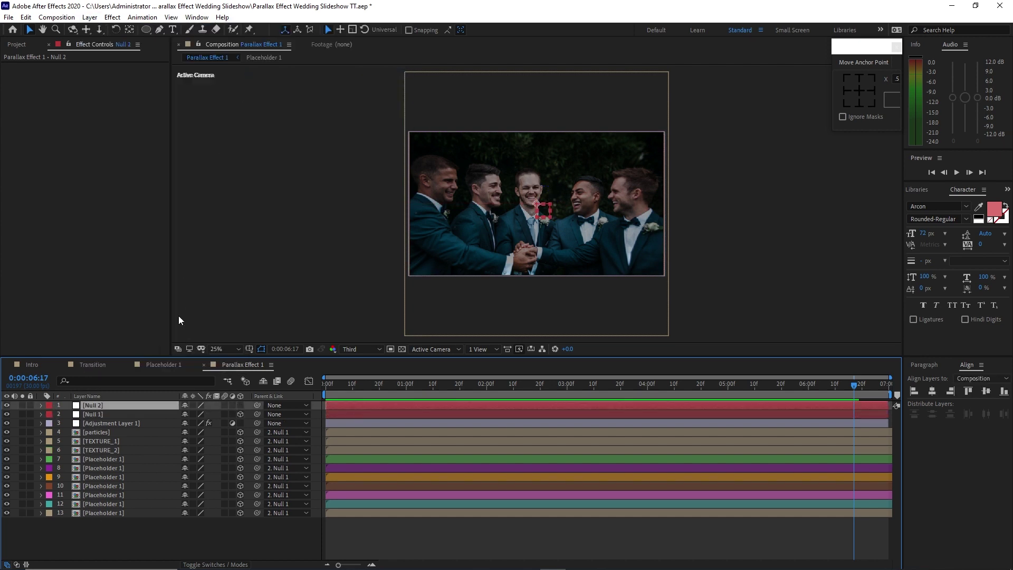
{"action": "left_click", "coordinate": [240, 405]}
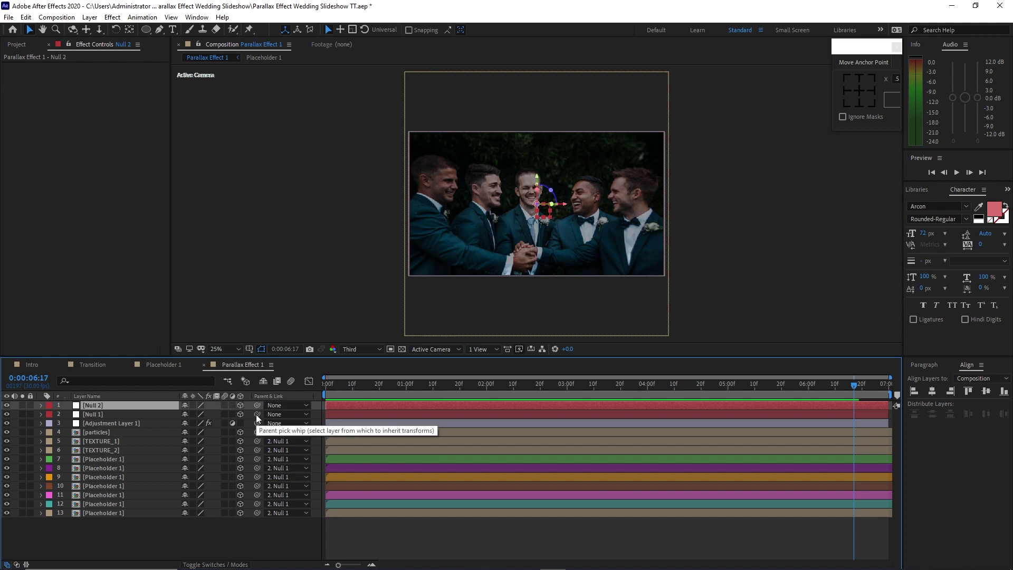
{"action": "left_click_drag", "start_coordinate": [255, 414], "coordinate": [149, 406]}
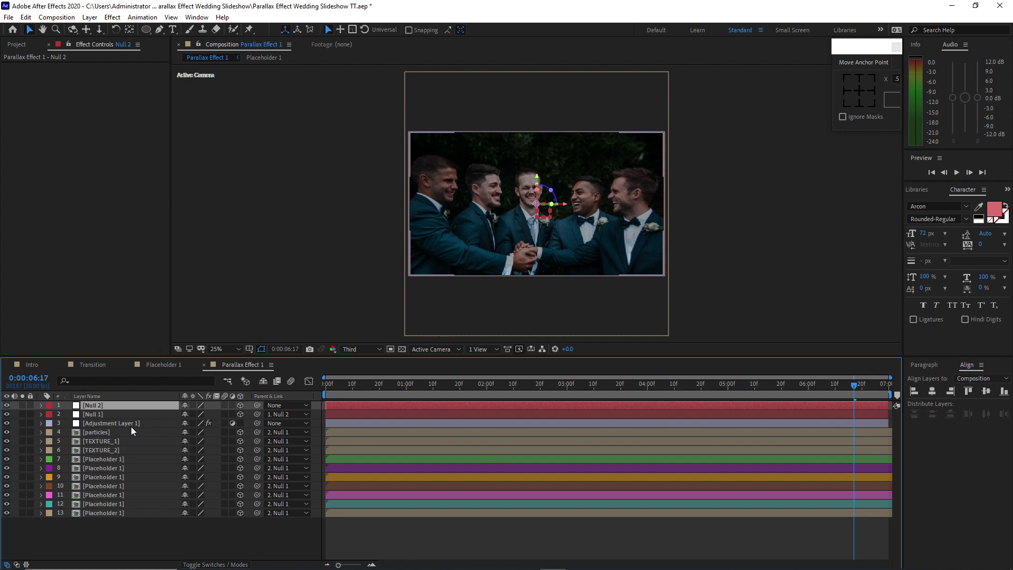
- Keyframe Null 2's Scale at 100% at the 1-second mark and at 120% at 0:00:06:29
{"action": "key", "text": "s"}
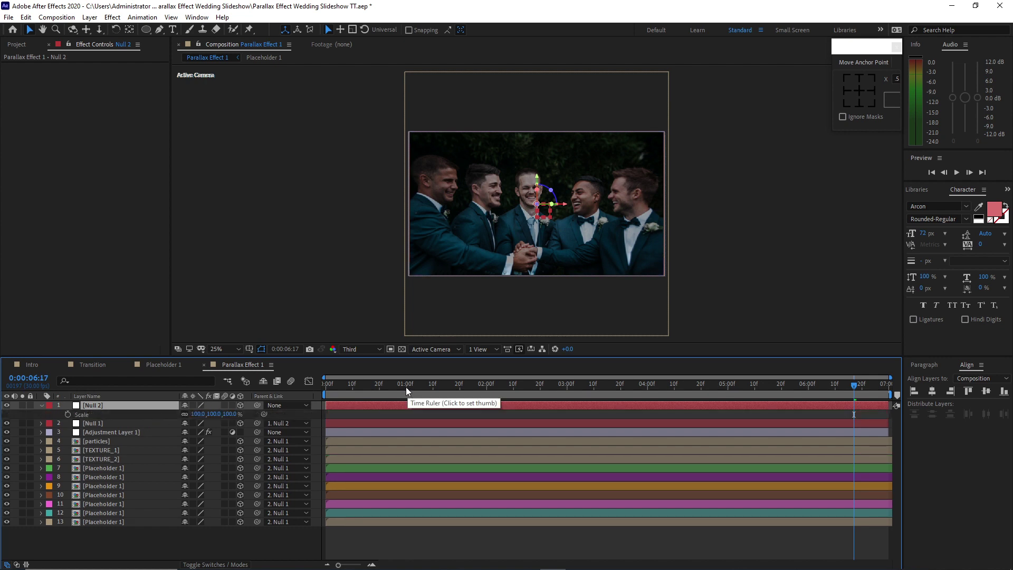
{"action": "left_click", "coordinate": [407, 387]}
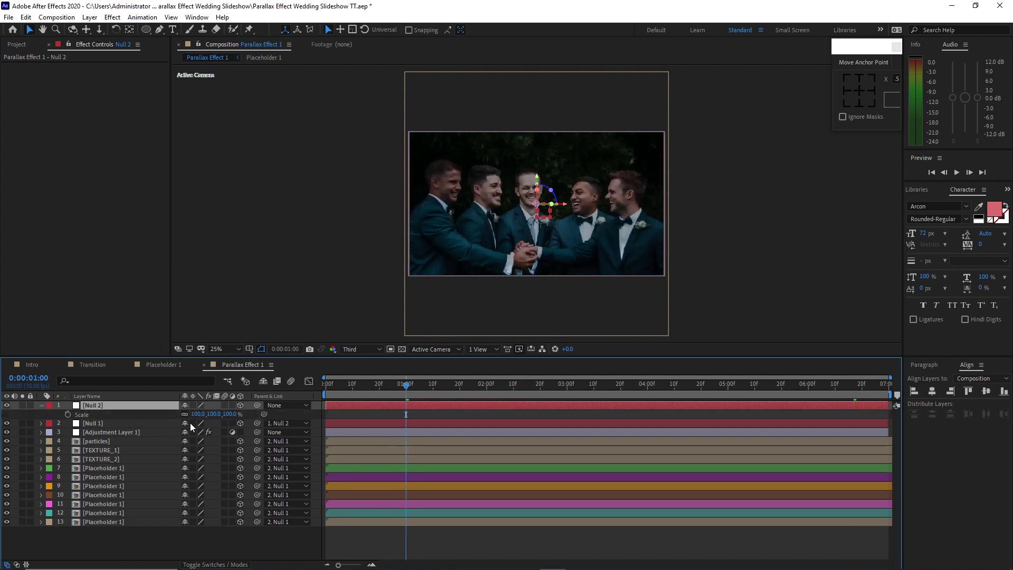
{"action": "left_click", "coordinate": [68, 414]}
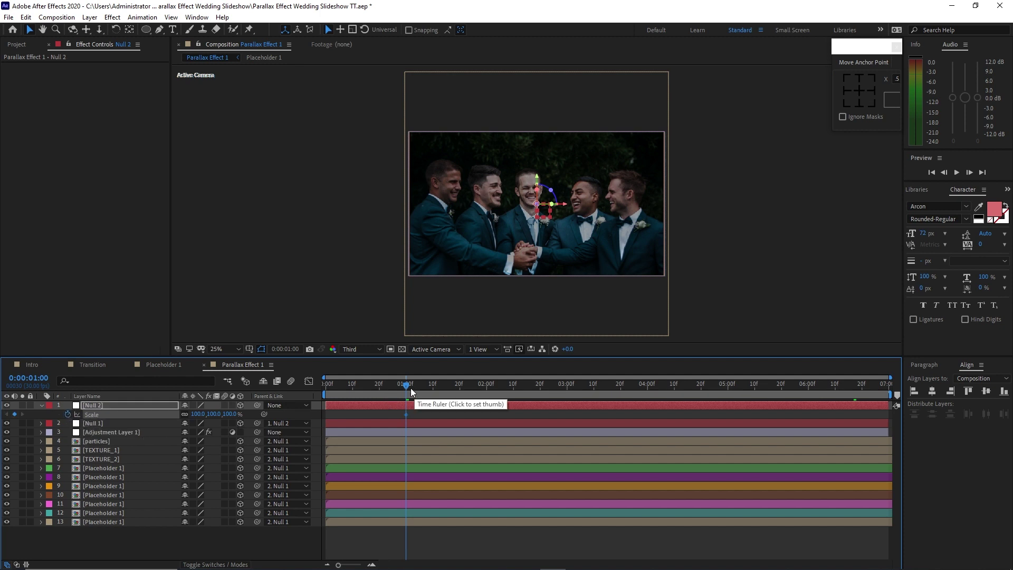
{"action": "left_click_drag", "start_coordinate": [406, 385], "coordinate": [888, 386]}
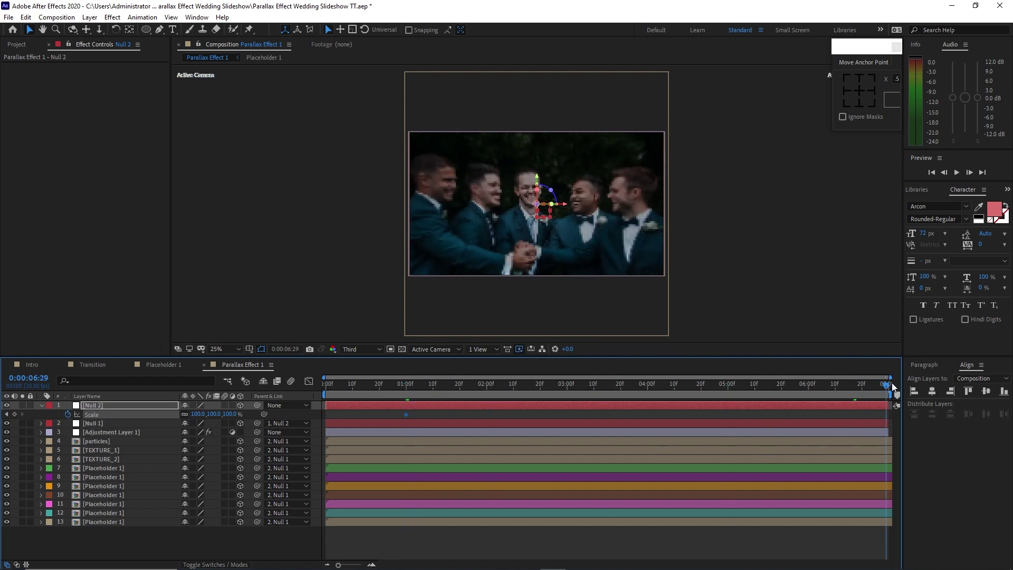
{"action": "left_click", "coordinate": [195, 414]}
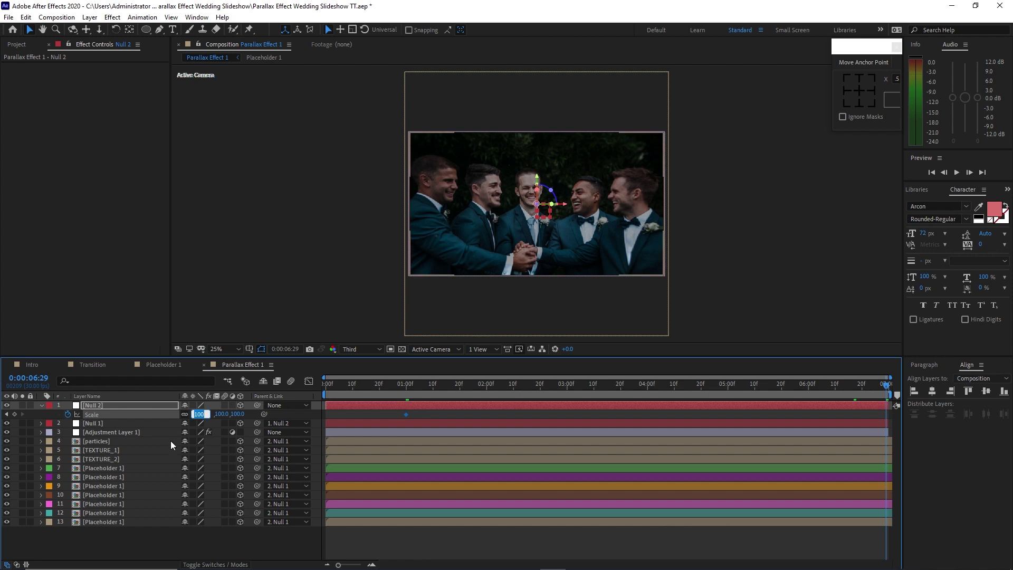
{"action": "type", "text": "12"}
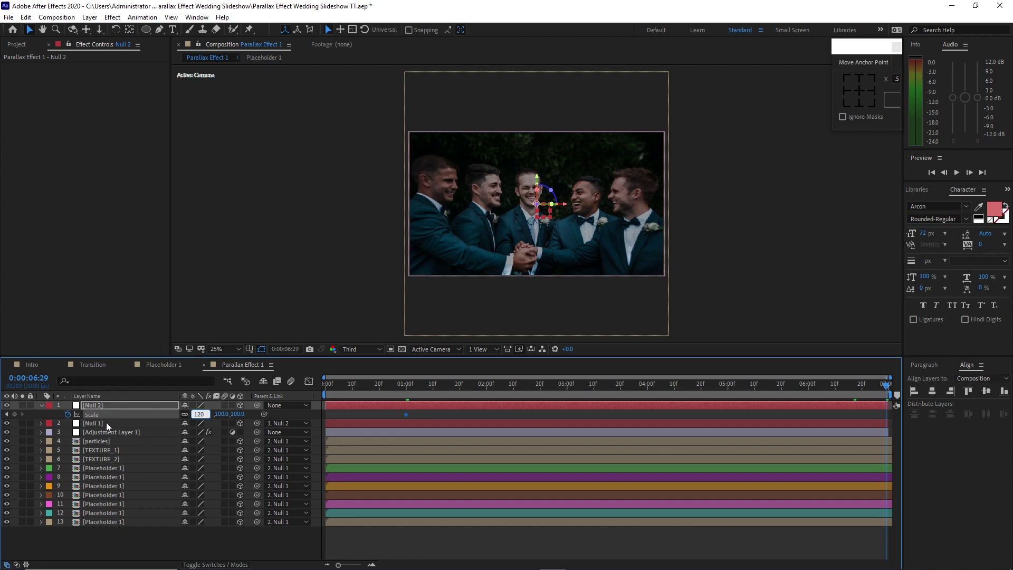
- Move Null 1's ending Position keyframe from the 1-second mark to 0:00:01:10
{"action": "left_click", "coordinate": [106, 422]}
{"action": "key", "text": "p"}
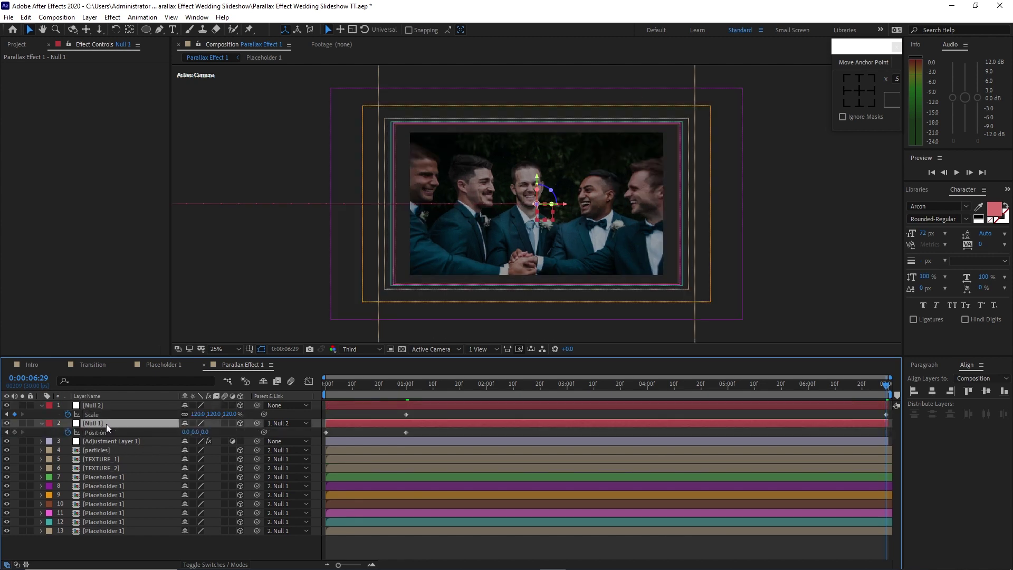
{"action": "left_click", "coordinate": [433, 386]}
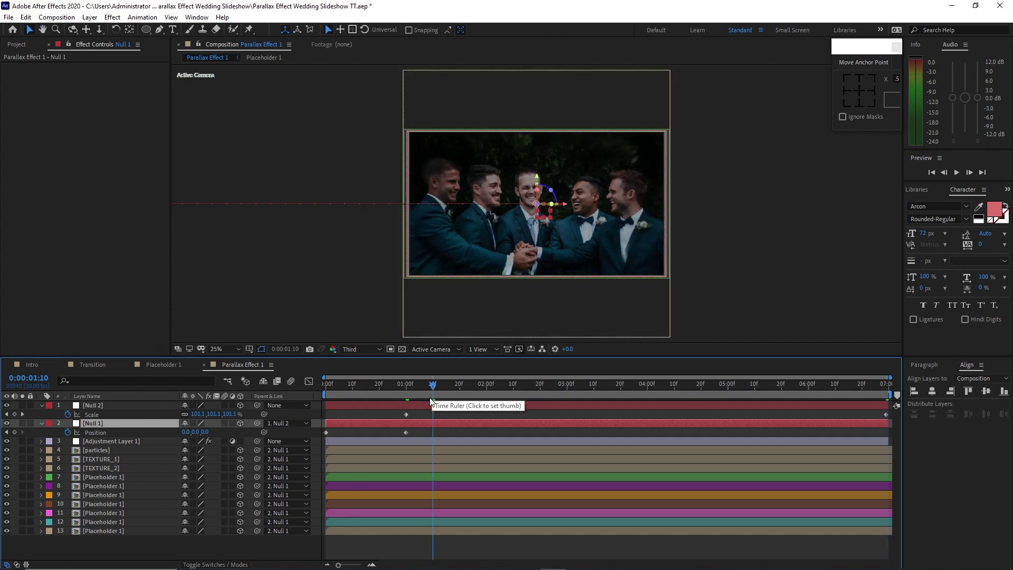
{"action": "left_click", "coordinate": [405, 433]}
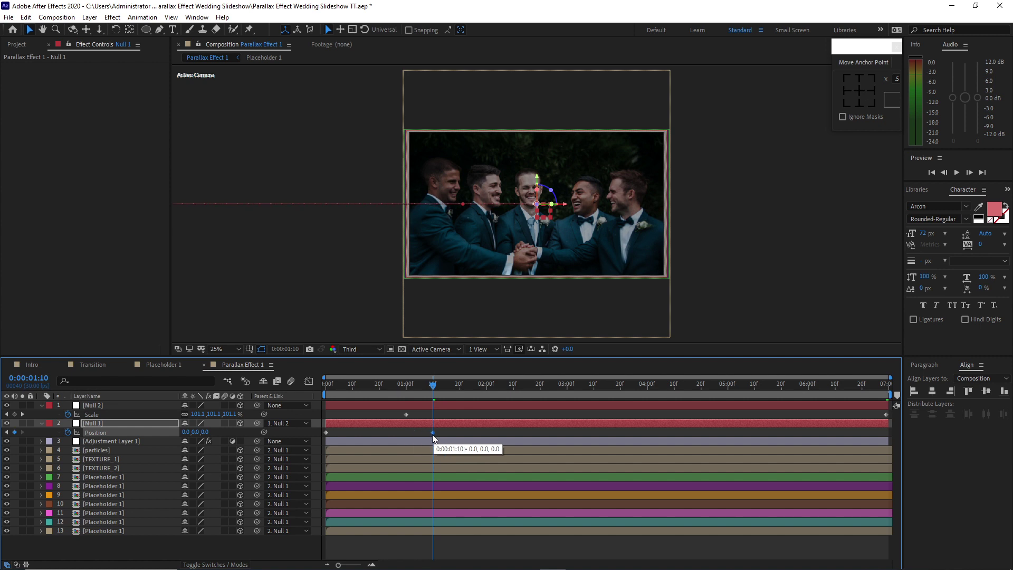
- Easy-ease both of Null 1's Position keyframes and lengthen the ending keyframe's incoming influence in the speed graph
{"action": "left_click_drag", "start_coordinate": [448, 429], "coordinate": [321, 440]}
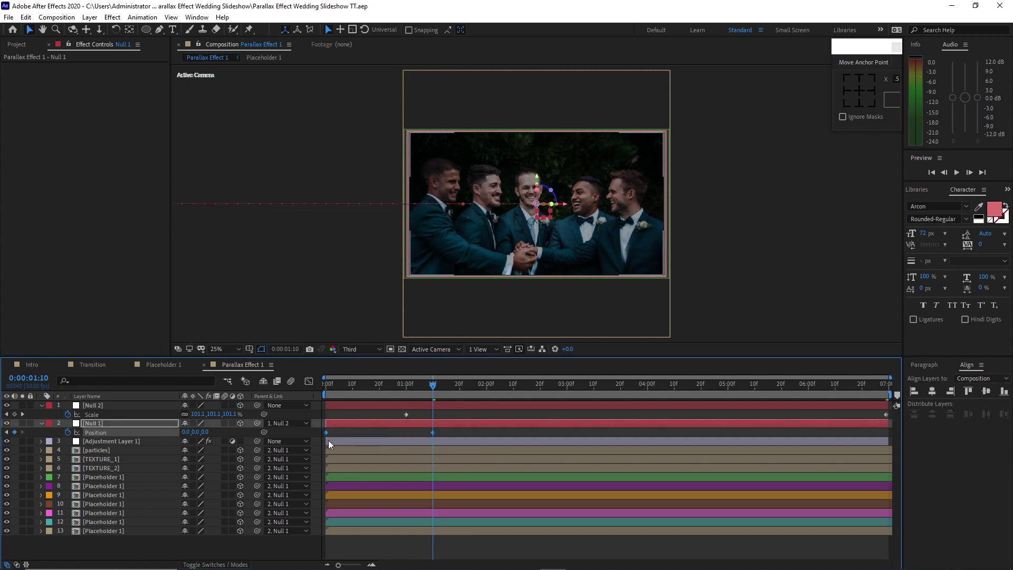
{"action": "left_click", "coordinate": [309, 381]}
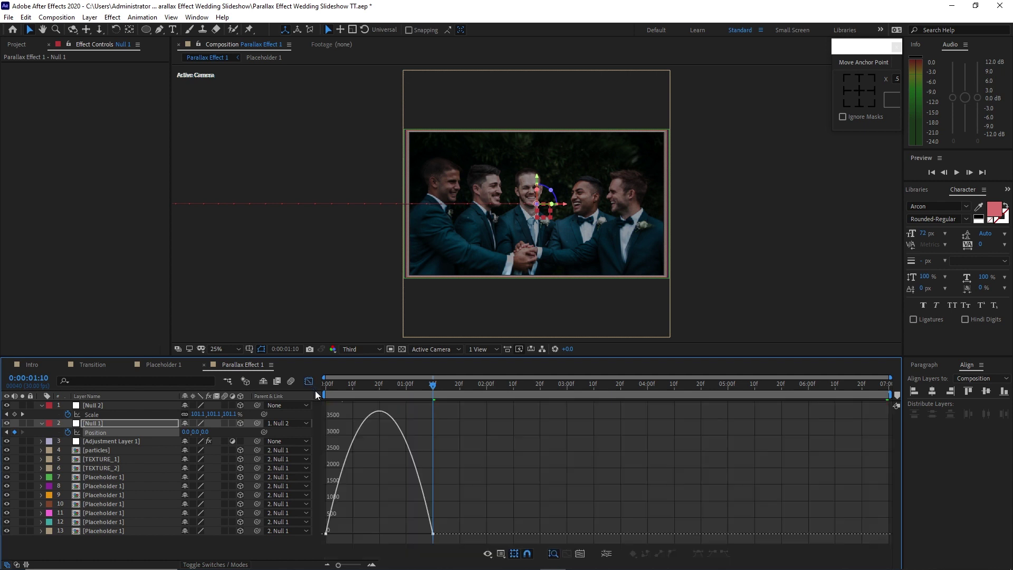
{"action": "left_click_drag", "start_coordinate": [398, 508], "coordinate": [366, 533]}
{"action": "left_click", "coordinate": [309, 381]}
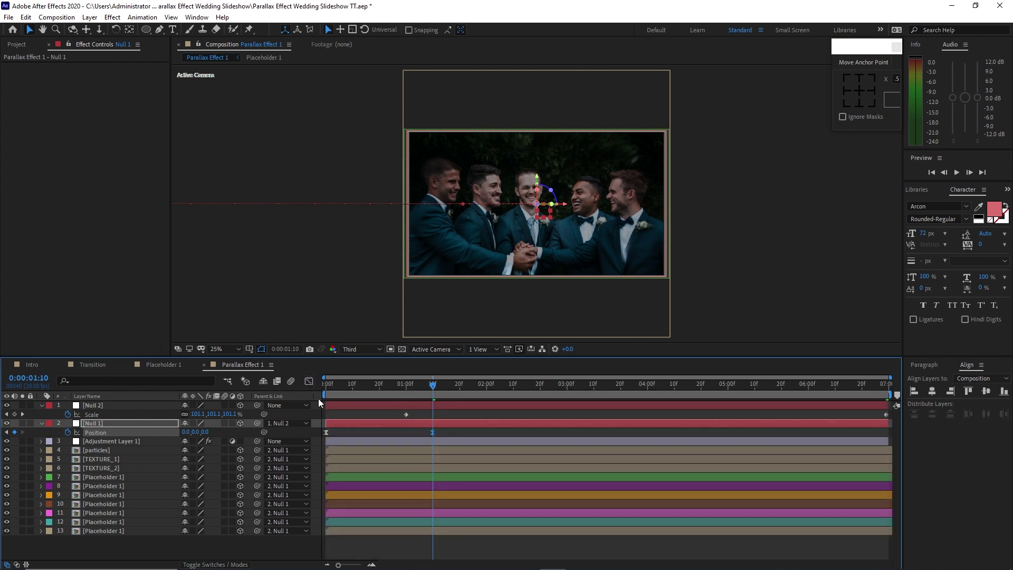
{"action": "left_click", "coordinate": [42, 423]}
{"action": "left_click", "coordinate": [42, 405]}
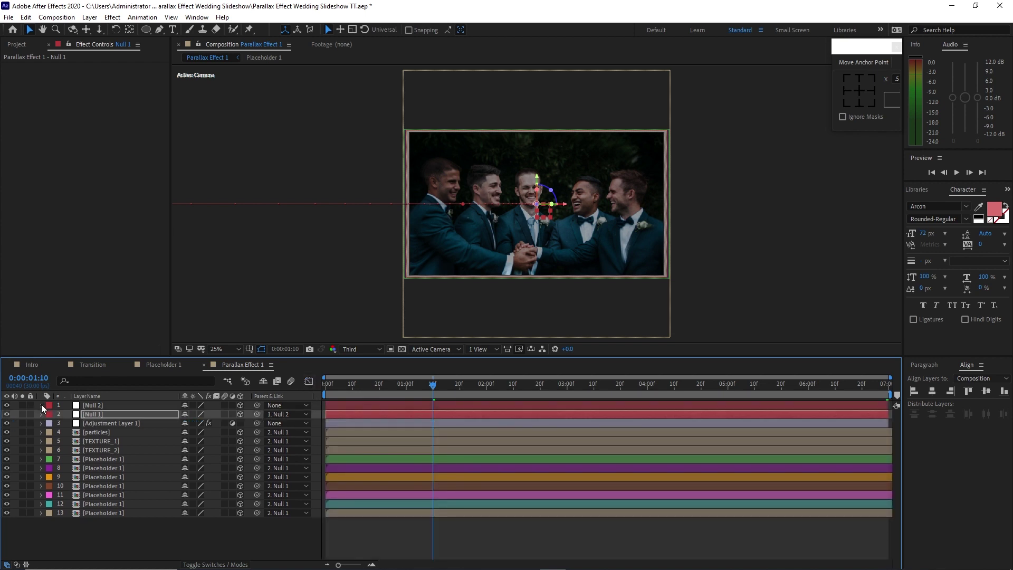
{"action": "key", "text": "F2"}
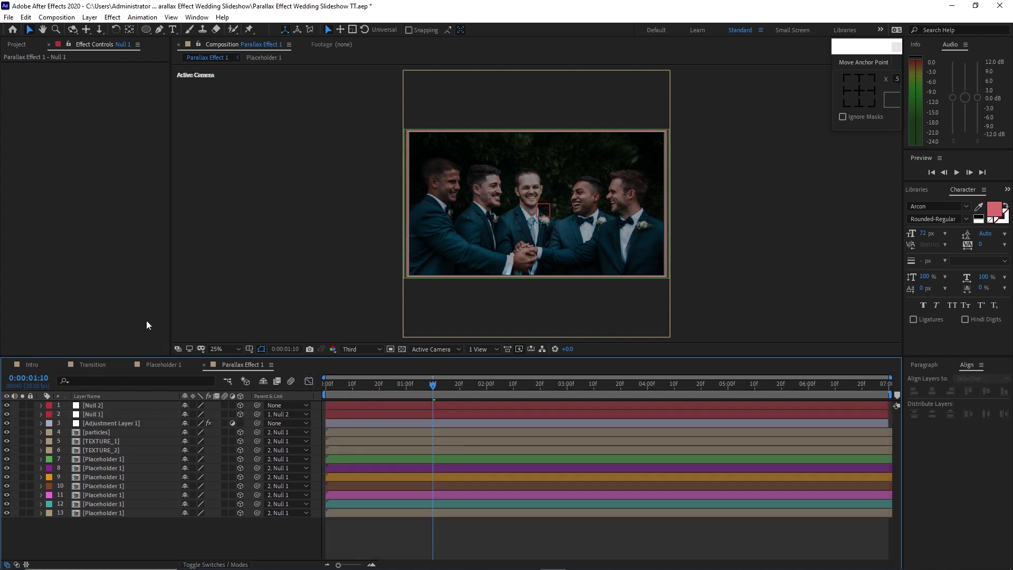
- Create a project folder named Scene 1 and move the Parallax Effect 1 and Placeholder 1 compositions into it
{"action": "left_click", "coordinate": [16, 45]}
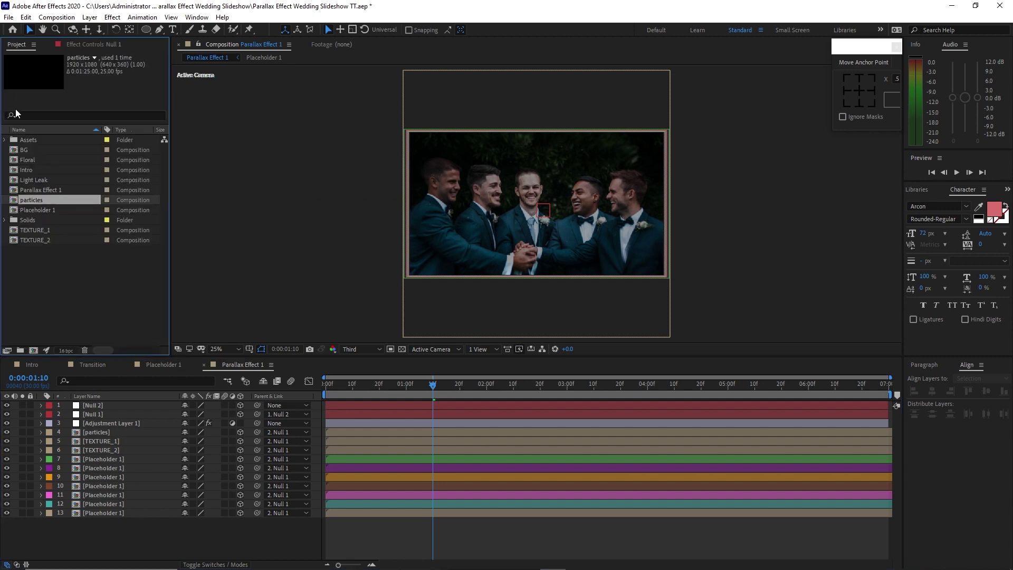
{"action": "left_click", "coordinate": [20, 350]}
{"action": "type", "text": "S"}
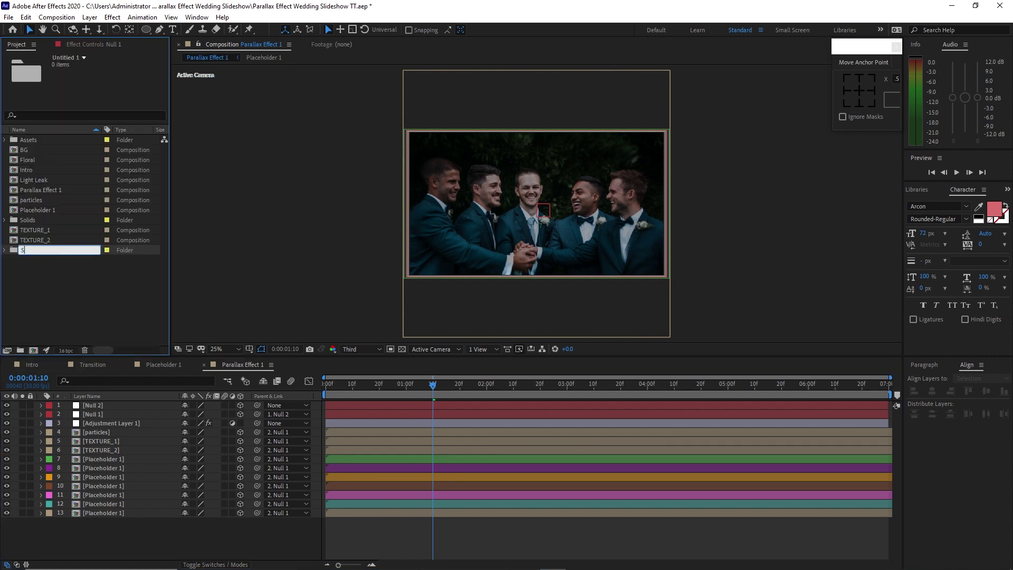
{"action": "type", "text": "cene 1"}
{"action": "mouse_move", "coordinate": [41, 192]}
{"action": "left_mouse_down"}
{"action": "mouse_move", "coordinate": [44, 235]}
{"action": "mouse_move", "coordinate": [36, 205]}
{"action": "left_mouse_up"}
- Create a Common Comps folder and move the TEXTURE_1, TEXTURE_2, particles and Light Leak compositions into it
{"action": "left_click", "coordinate": [22, 348]}
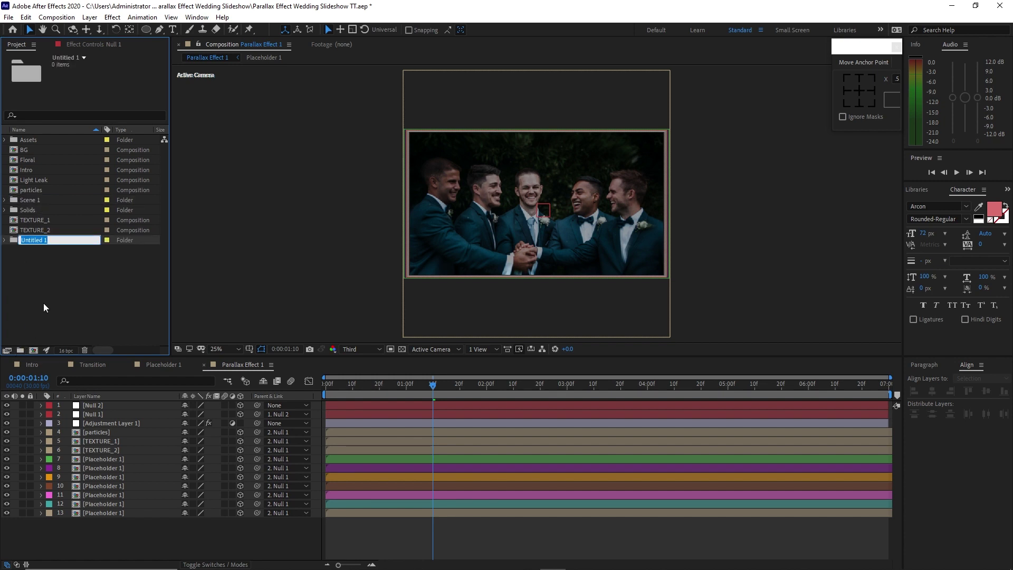
{"action": "type", "text": "Common Comps"}
{"action": "left_click", "coordinate": [45, 297]}
{"action": "left_click_drag", "start_coordinate": [34, 285], "coordinate": [25, 160]}
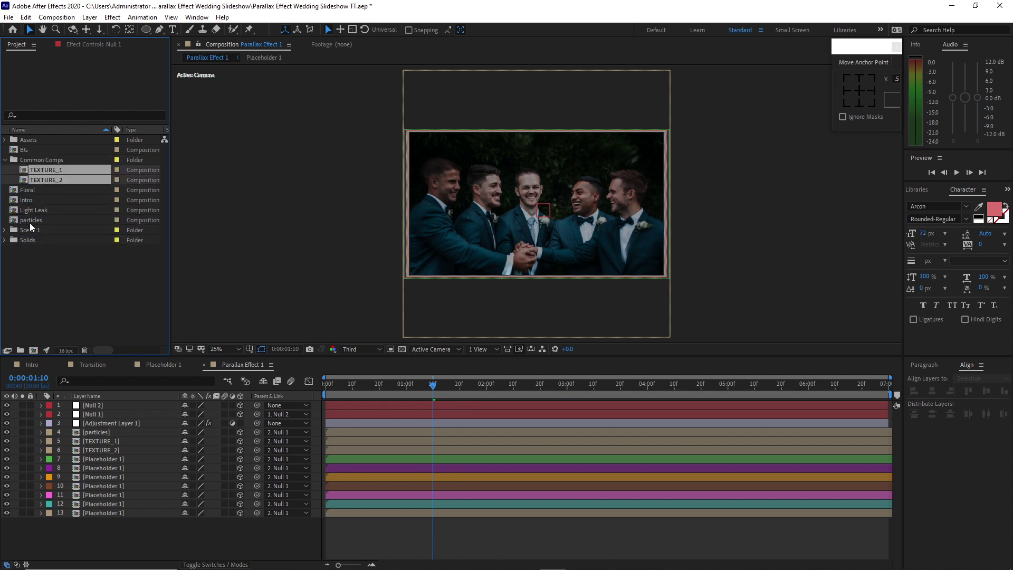
{"action": "left_click_drag", "start_coordinate": [30, 223], "coordinate": [40, 161]}
- Create a project folder named Intro and move the Intro, BG and Floral compositions into it
{"action": "left_click", "coordinate": [20, 350]}
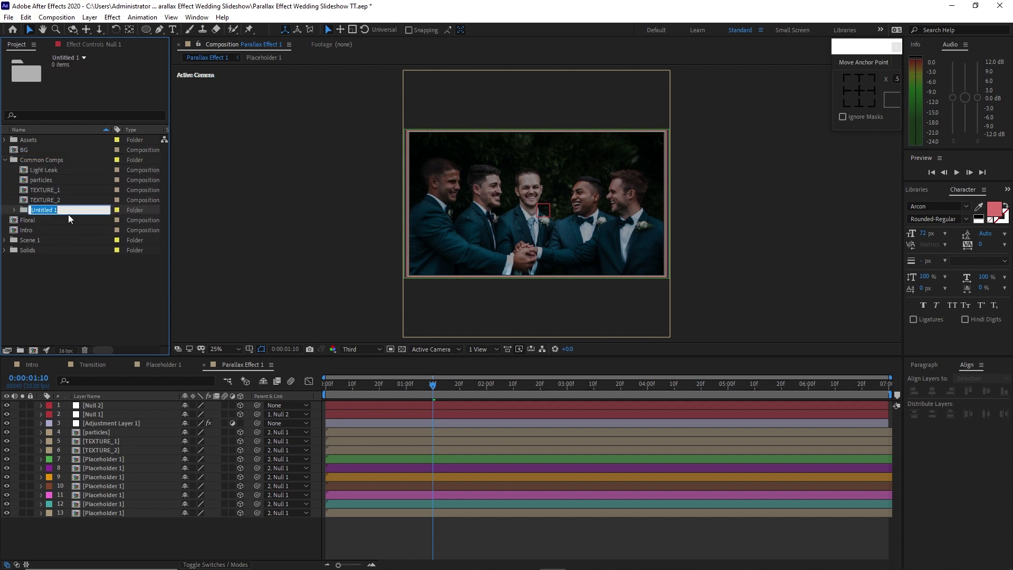
{"action": "key", "text": "BackSpace"}
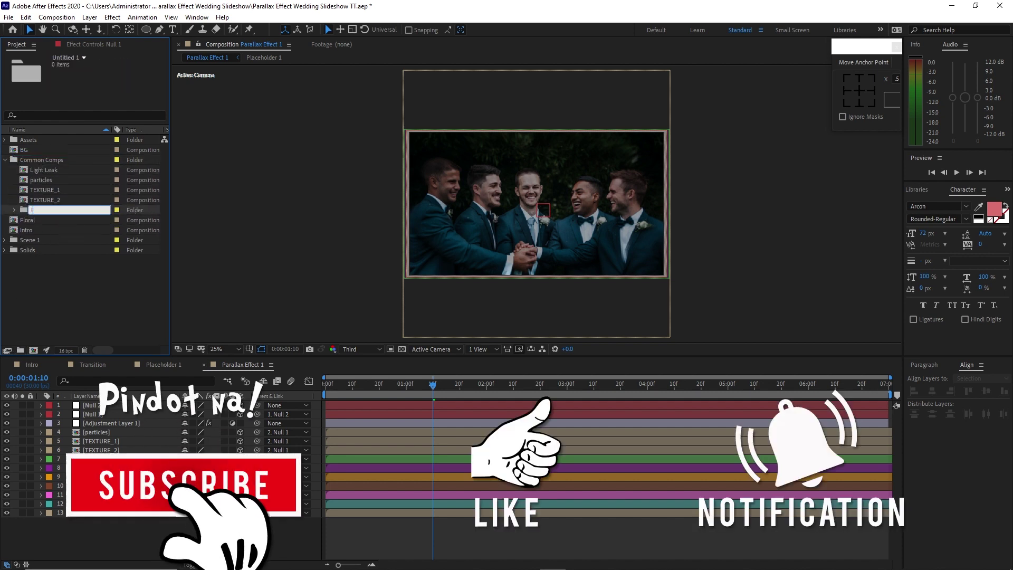
{"action": "type", "text": "In"}
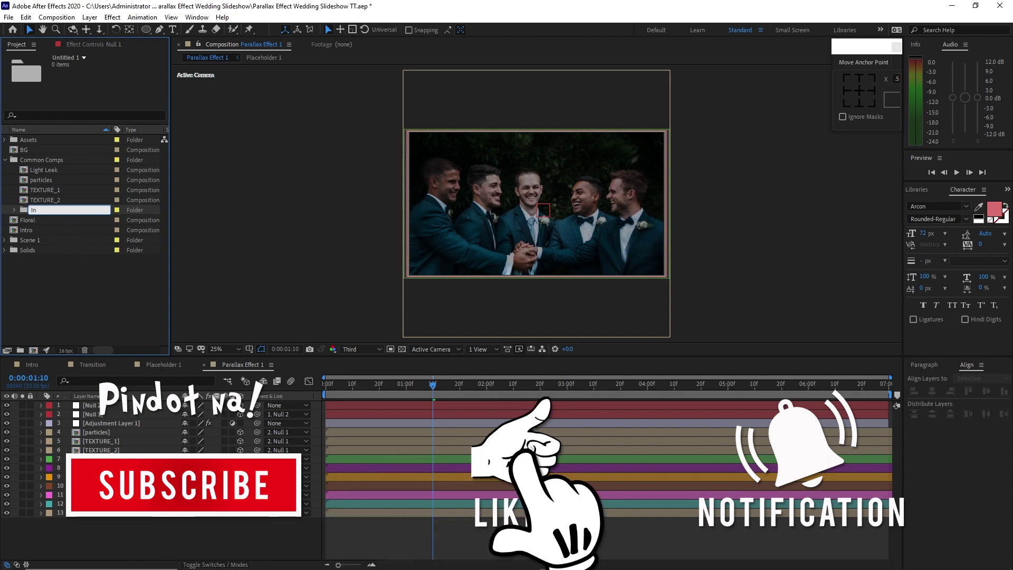
{"action": "type", "text": "tro"}
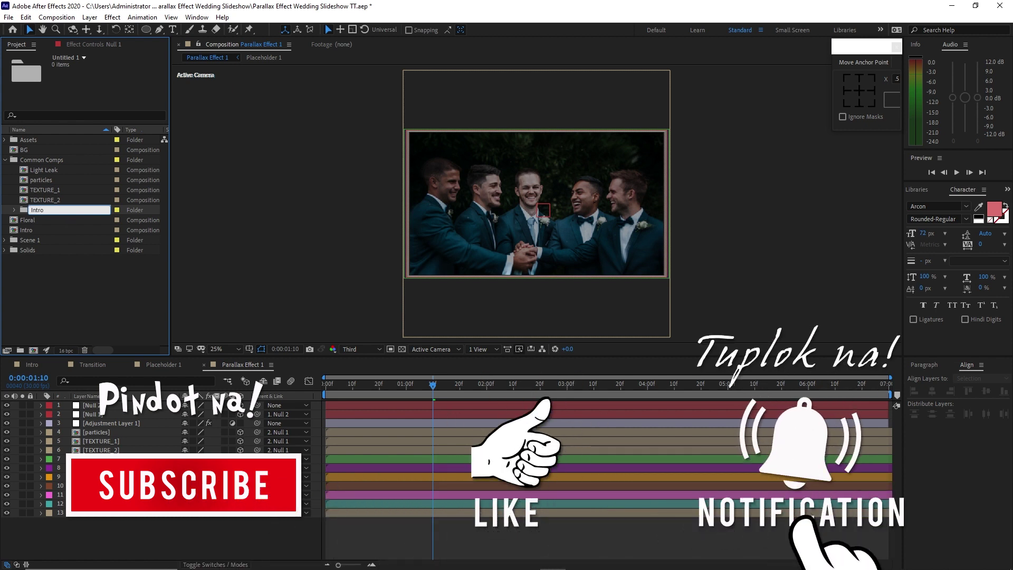
{"action": "key", "text": "Return"}
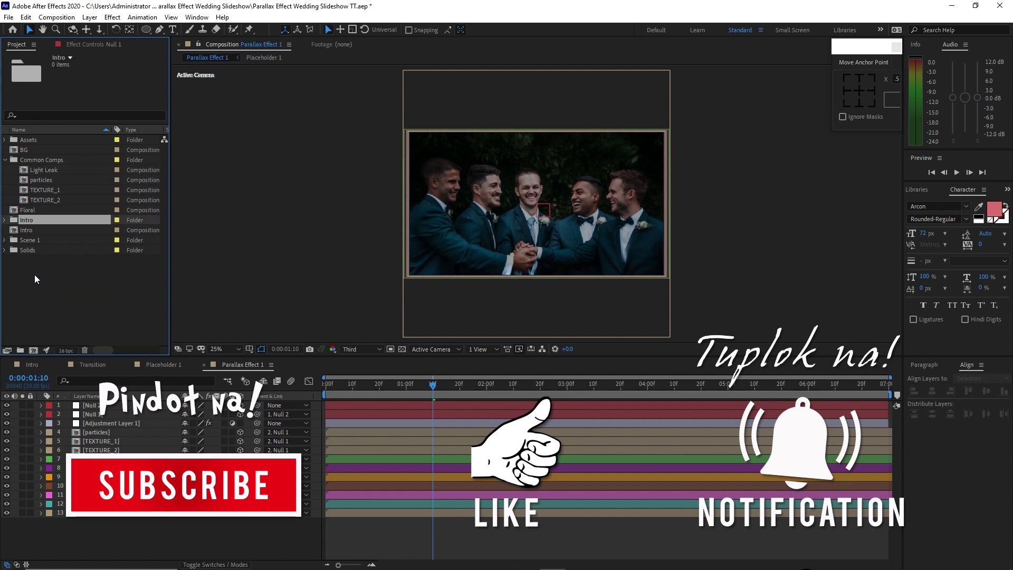
{"action": "left_click_drag", "start_coordinate": [29, 230], "coordinate": [30, 222]}
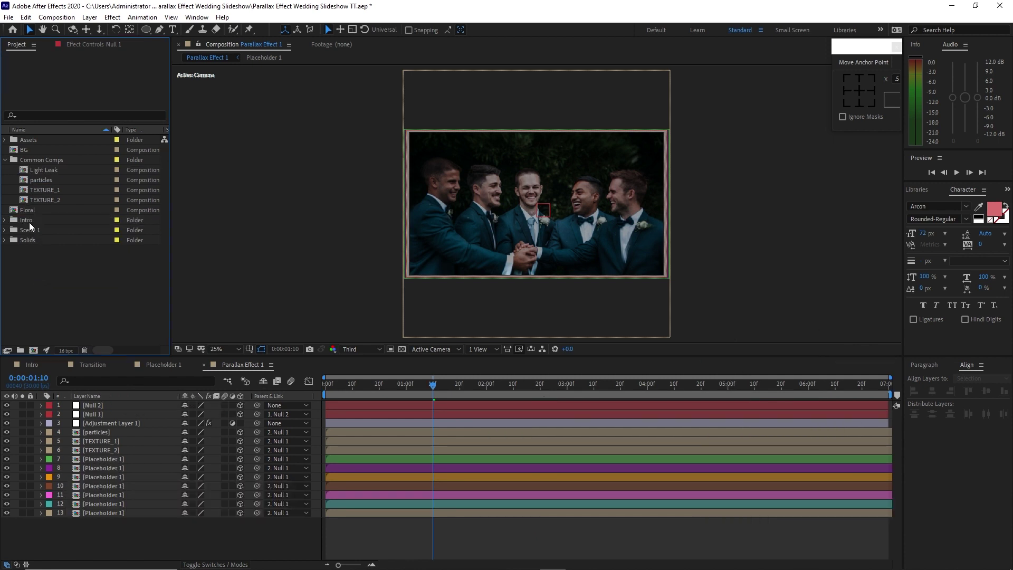
{"action": "left_click_drag", "start_coordinate": [29, 151], "coordinate": [30, 211]}
{"action": "left_click", "coordinate": [6, 200]}
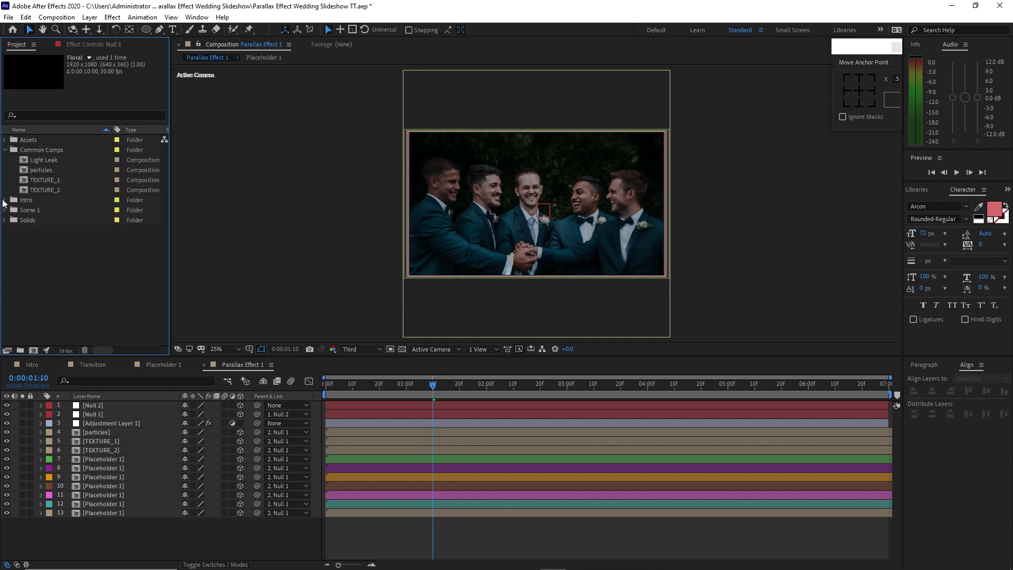
{"action": "left_click", "coordinate": [6, 150]}
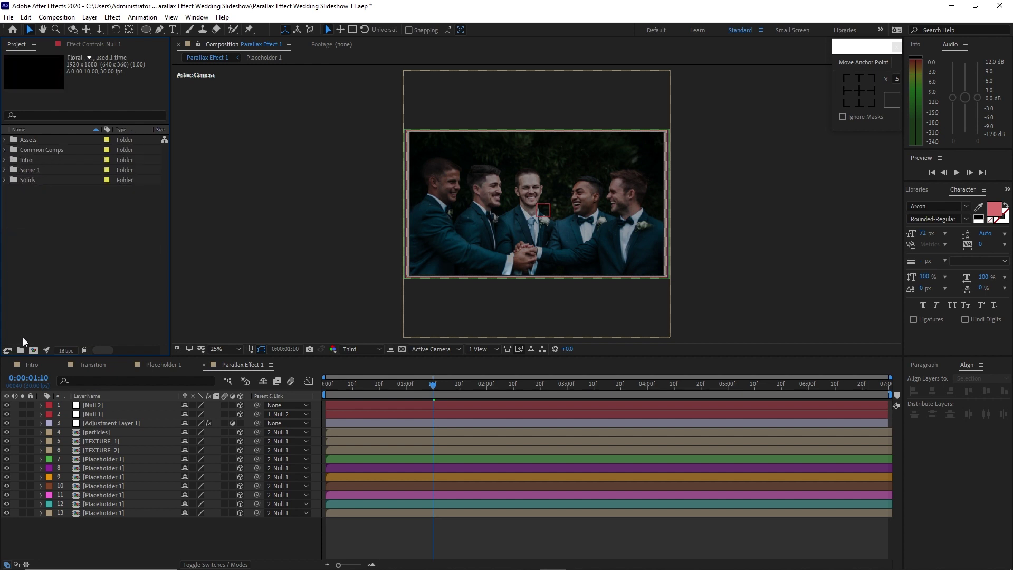
- Create a top-level project folder named Scene 2
{"action": "left_click", "coordinate": [21, 350]}
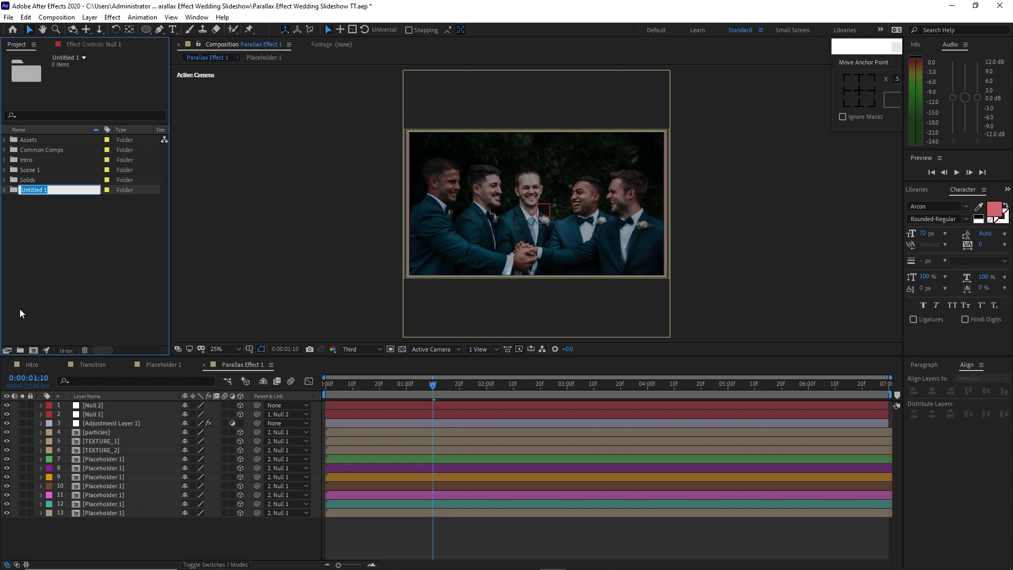
{"action": "type", "text": "Scew"}
{"action": "type", "text": "ne 2"}
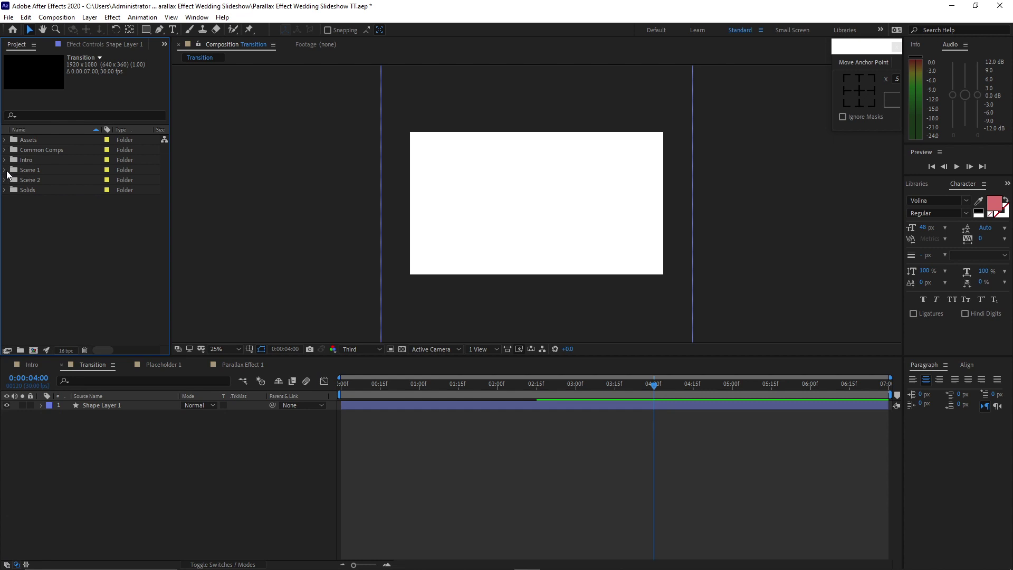
- Duplicate the Parallax Effect 1 and Placeholder 1 compositions and move the duplicates into the Scene 2 folder
{"action": "left_click", "coordinate": [5, 170]}
{"action": "left_click", "coordinate": [29, 190], "text": "shift"}
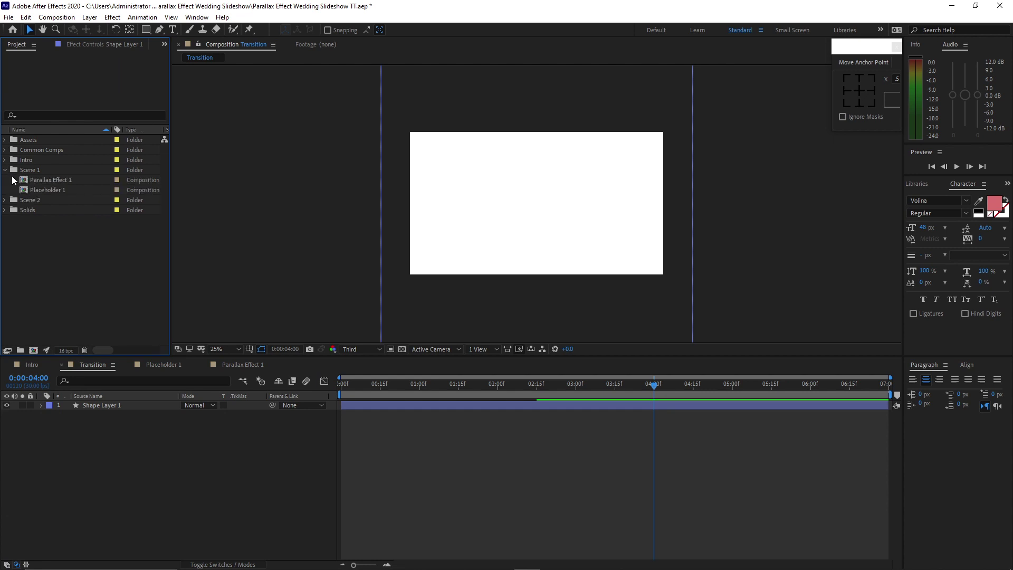
{"action": "left_click", "coordinate": [26, 17]}
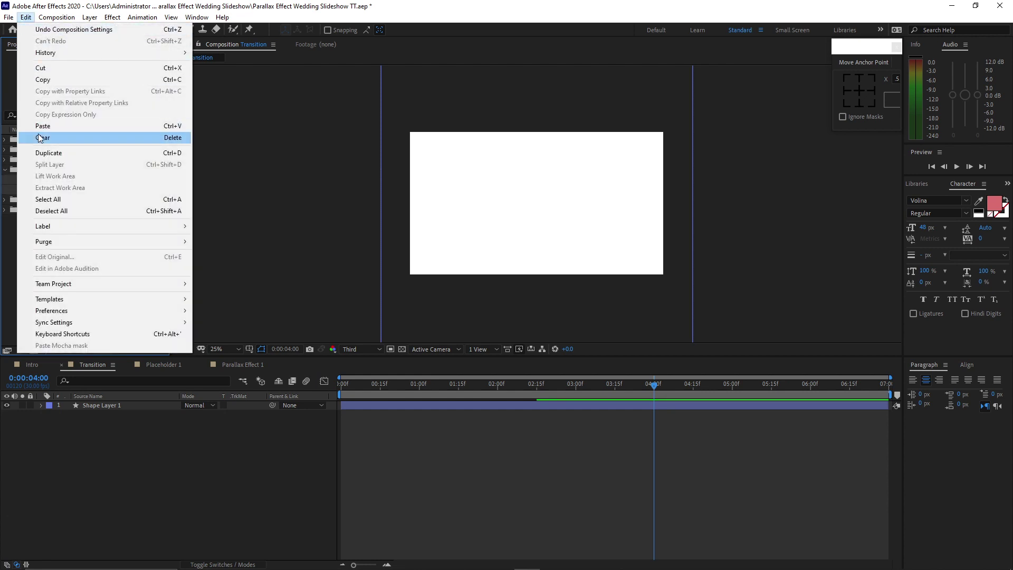
{"action": "left_click", "coordinate": [42, 154]}
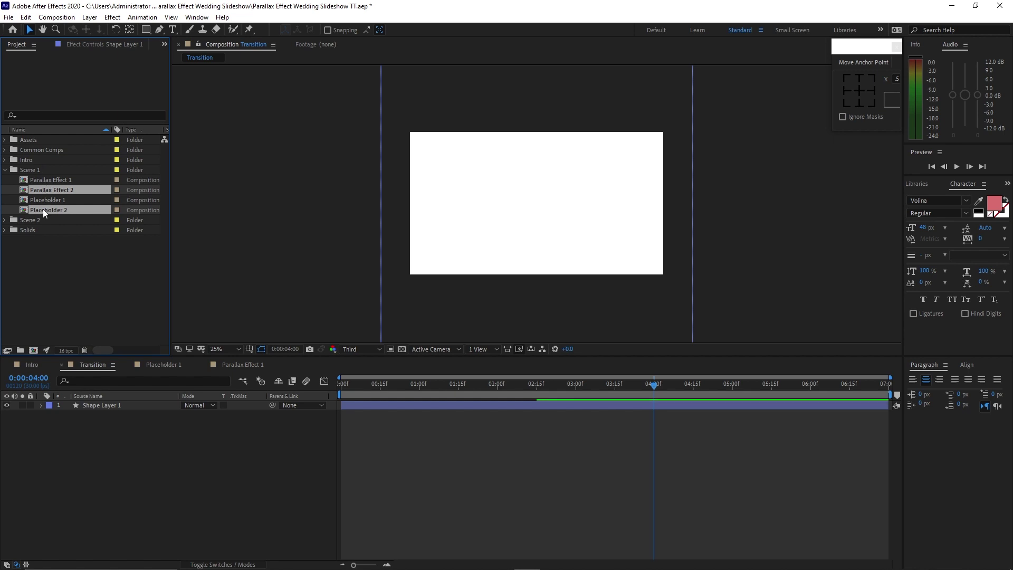
{"action": "left_click_drag", "start_coordinate": [45, 212], "coordinate": [42, 224]}
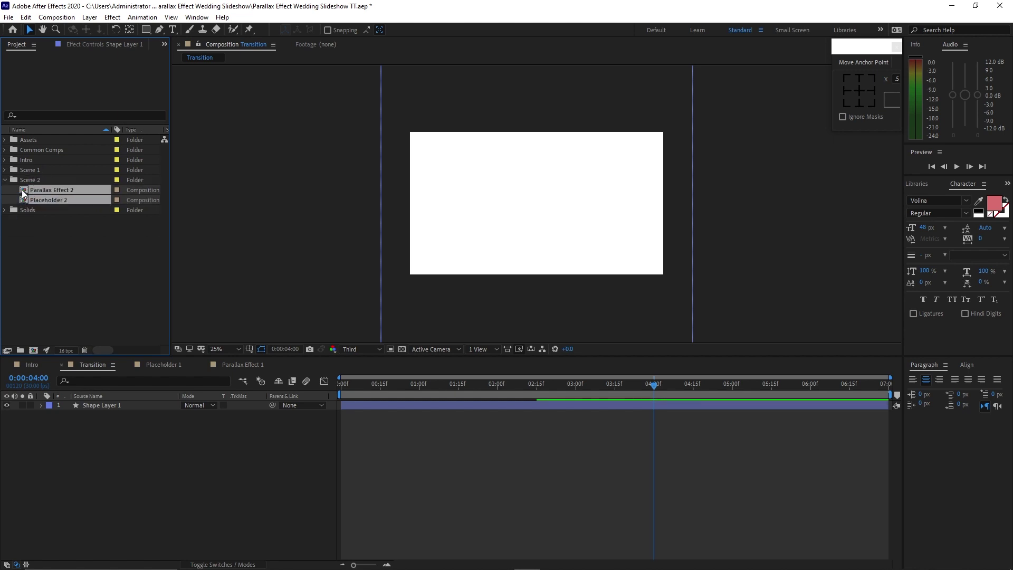
- Open the Parallax Effect 2 and Placeholder 2 compositions and delete the 1.jpg layer from Placeholder 2
{"action": "double_click", "coordinate": [23, 193]}
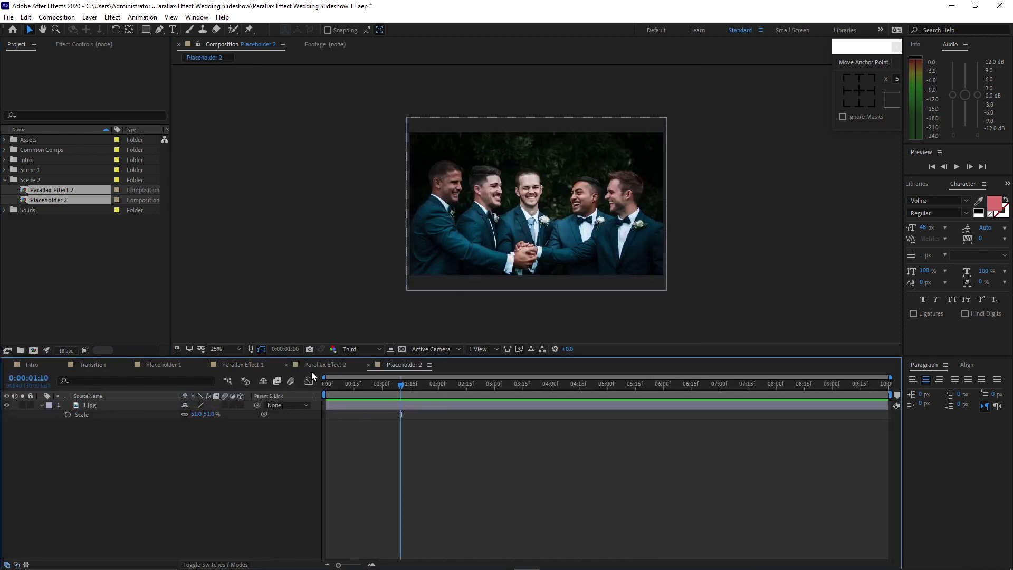
{"action": "left_click_drag", "start_coordinate": [312, 366], "coordinate": [227, 398]}
{"action": "left_click", "coordinate": [120, 406]}
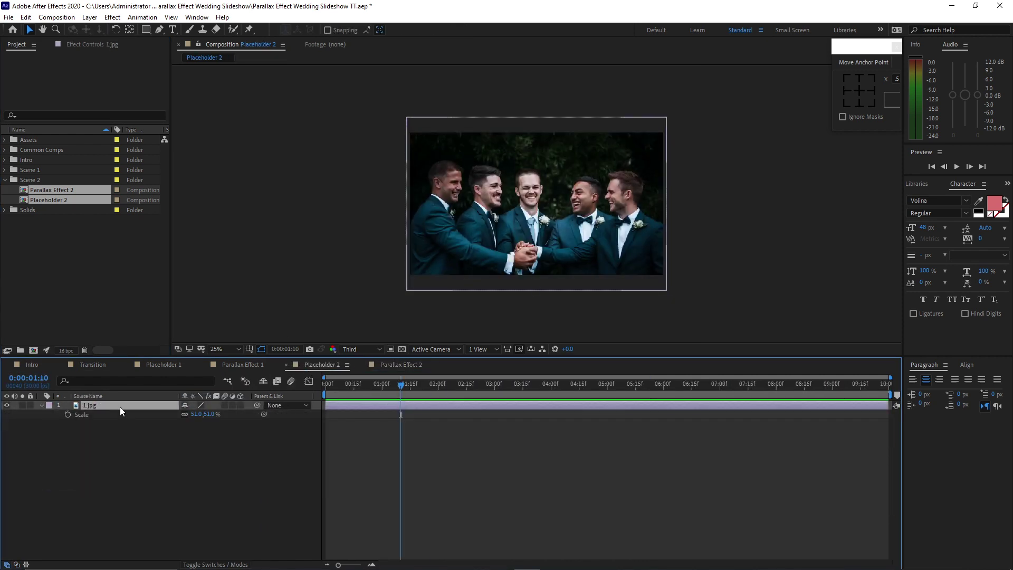
{"action": "key", "text": "Delete"}
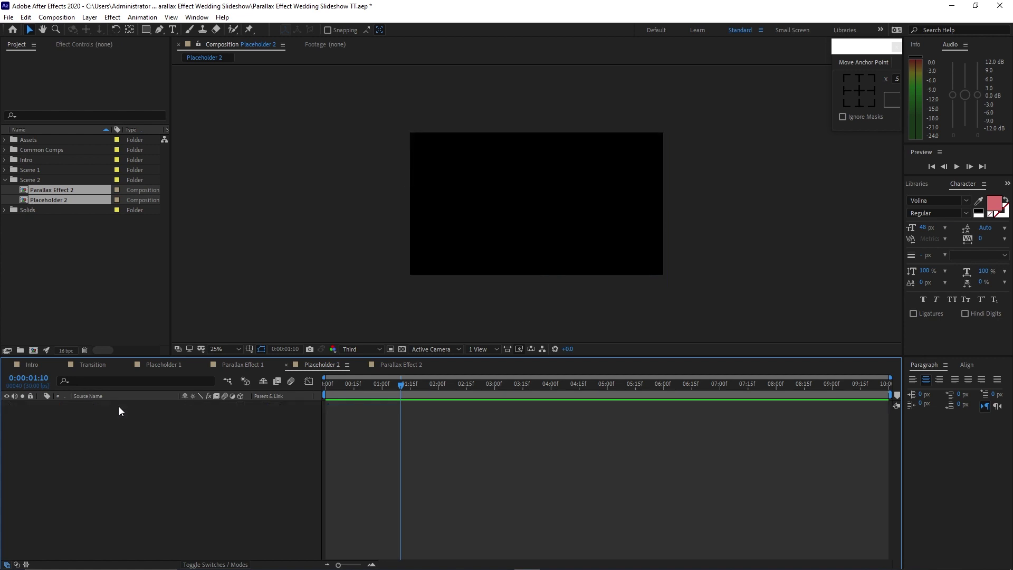
- Add 2.jpg from the nested Image assets folder to Placeholder 2 and set its Scale to 33%
{"action": "left_click", "coordinate": [5, 140]}
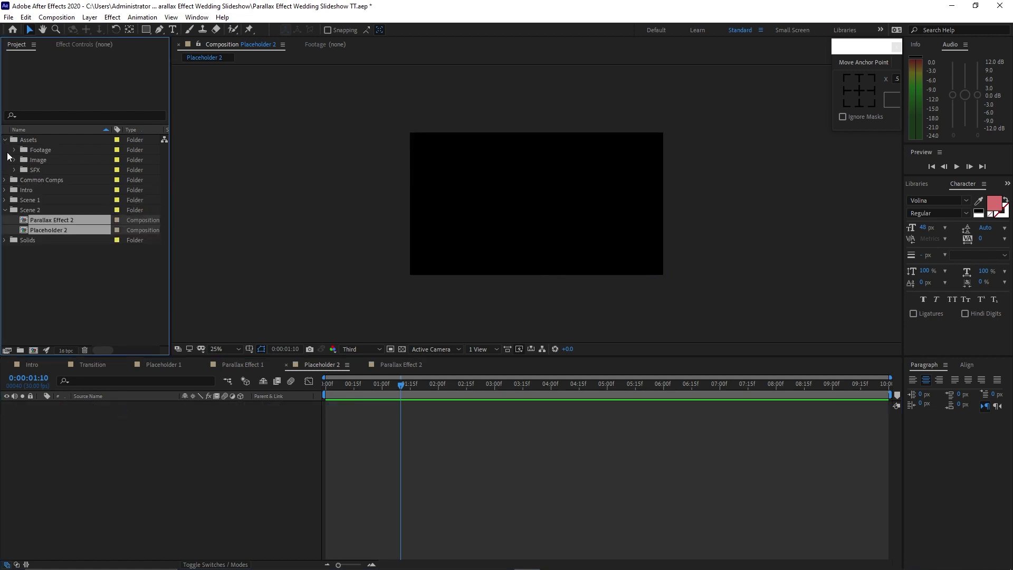
{"action": "left_click", "coordinate": [14, 160]}
{"action": "left_click", "coordinate": [22, 170]}
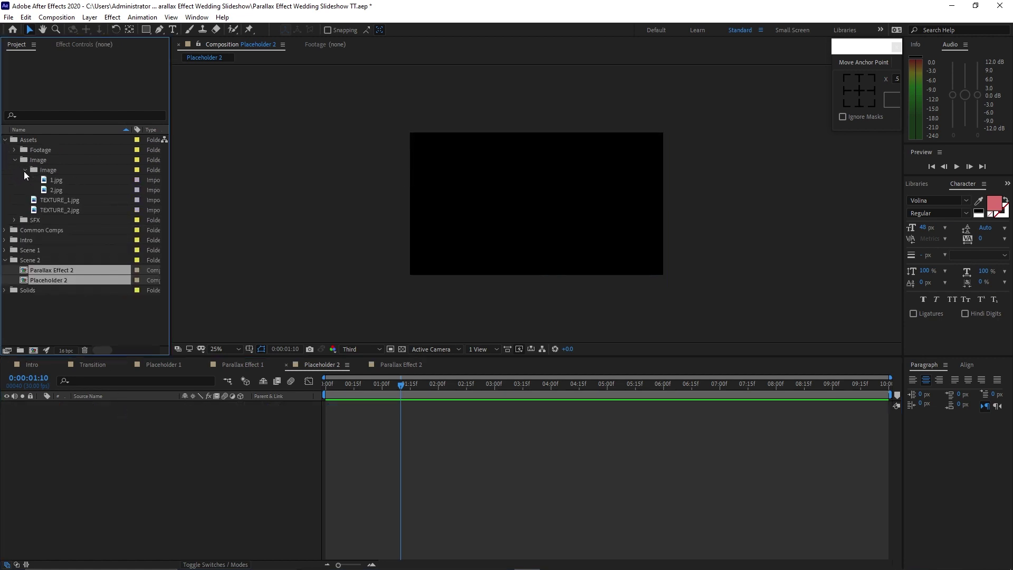
{"action": "left_click", "coordinate": [53, 191]}
{"action": "left_click_drag", "start_coordinate": [52, 190], "coordinate": [83, 452]}
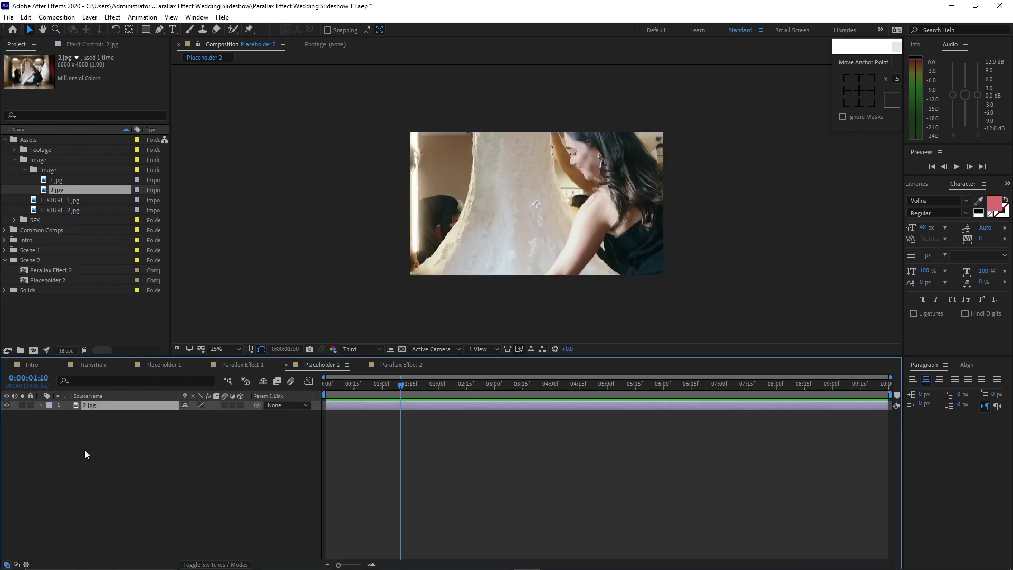
{"action": "key", "text": "s"}
{"action": "left_click_drag", "start_coordinate": [198, 414], "coordinate": [167, 427]}
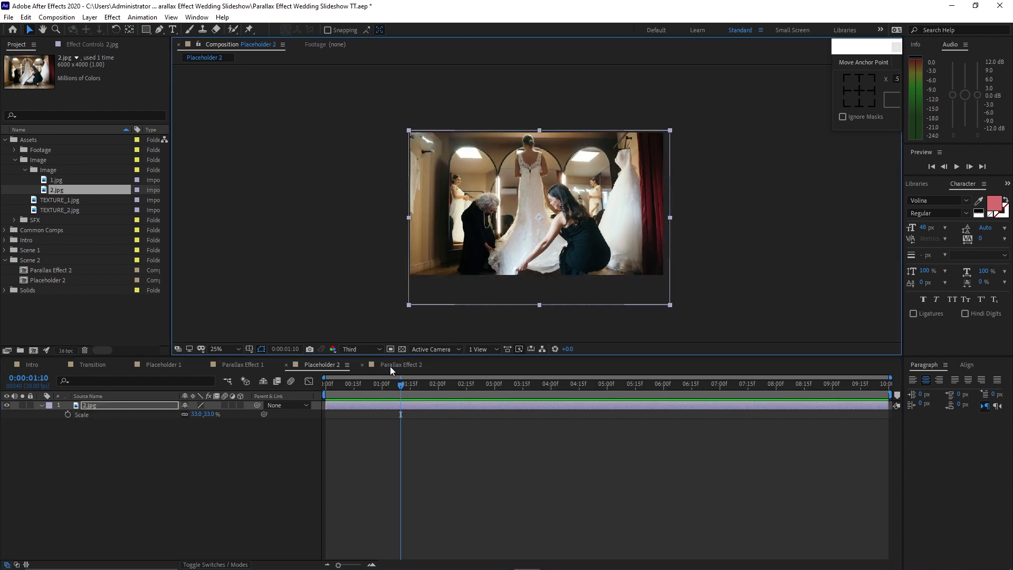
- Replace all seven Placeholder 1 layers in Parallax Effect 2 with the Placeholder 2 composition, and collapse the expanded project folders
{"action": "left_click", "coordinate": [396, 365]}
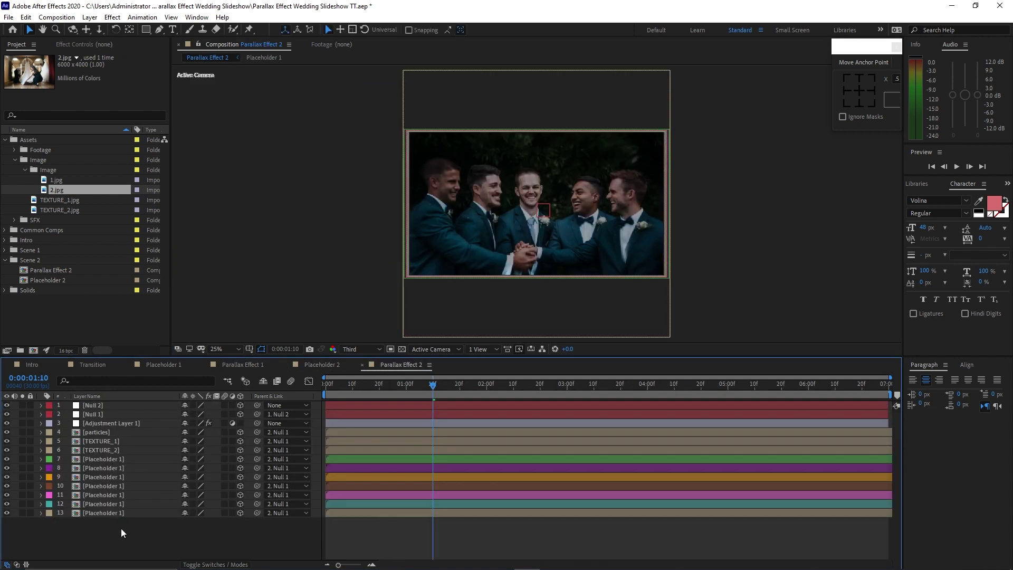
{"action": "left_click_drag", "start_coordinate": [122, 527], "coordinate": [114, 461]}
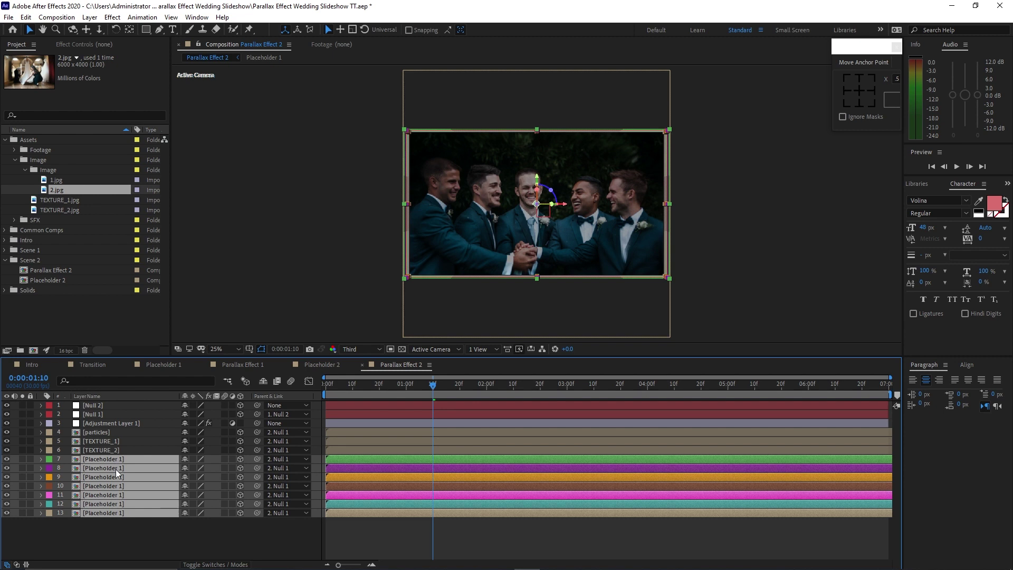
{"action": "left_click_drag", "start_coordinate": [49, 280], "coordinate": [106, 462]}
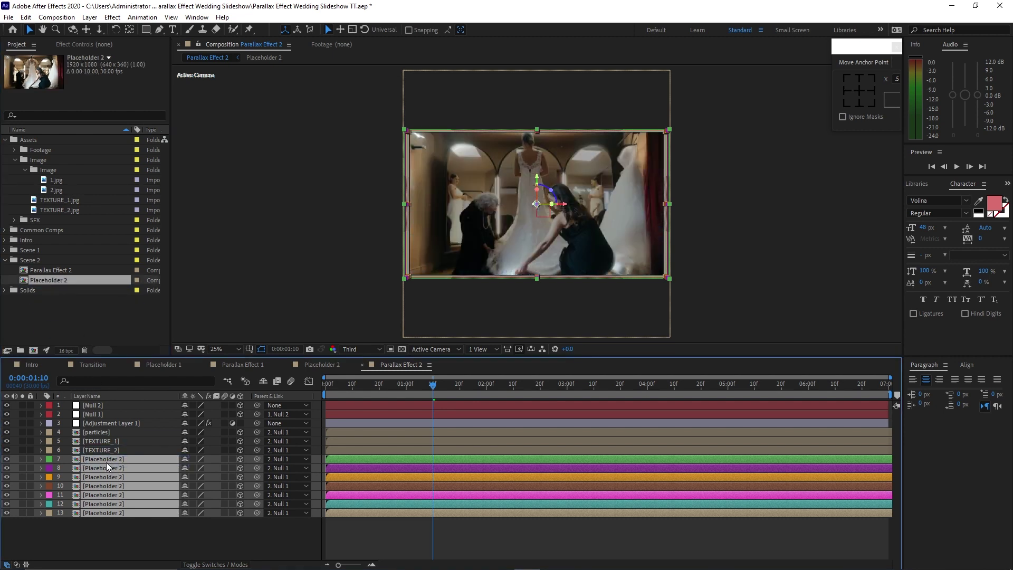
{"action": "left_click", "coordinate": [5, 260]}
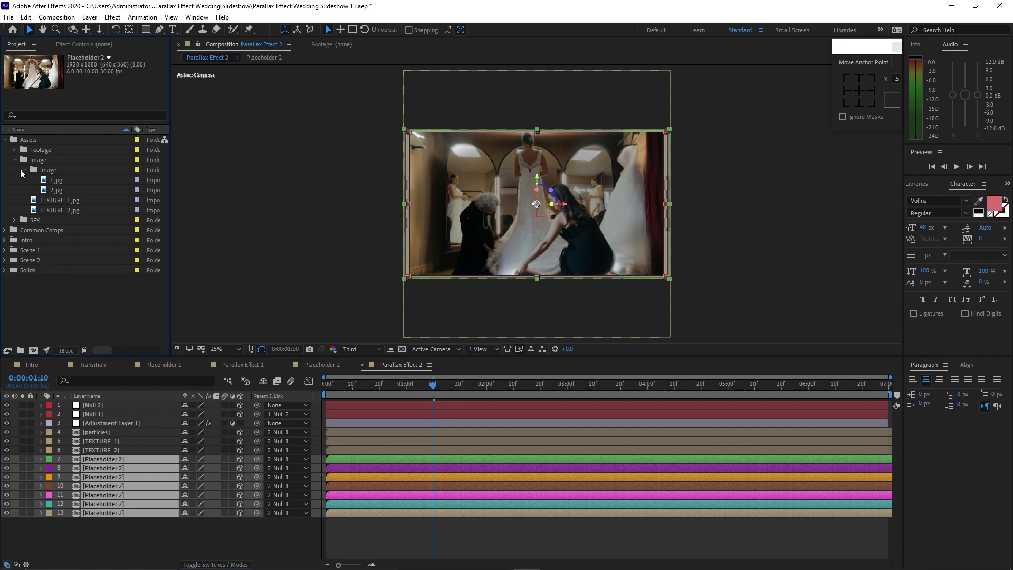
{"action": "left_click", "coordinate": [24, 171]}
{"action": "left_click", "coordinate": [15, 160]}
{"action": "left_click", "coordinate": [6, 140]}
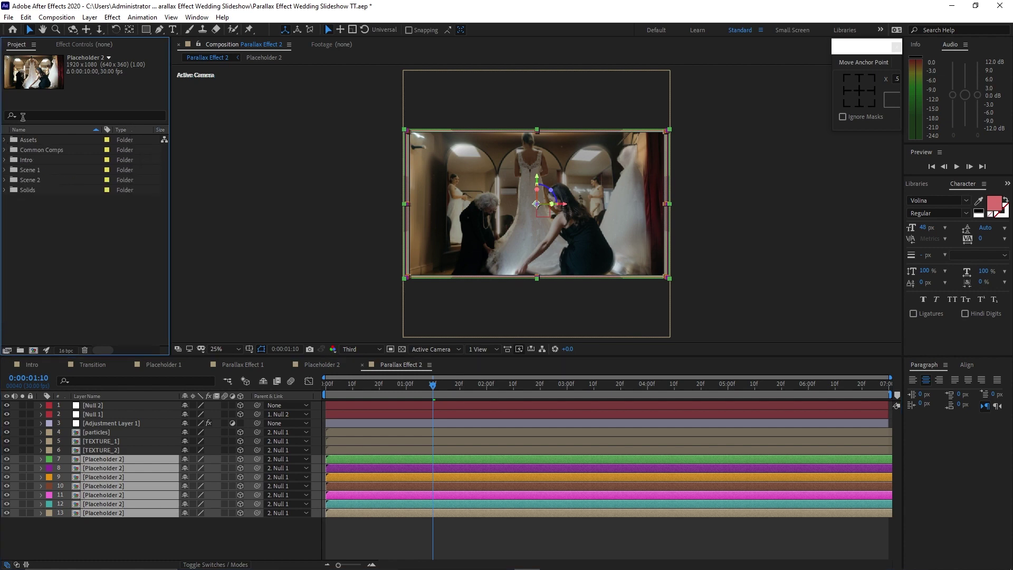
- Create a 1920 x 1080, 30 fps composition named Main with a duration of 0:00:24:00
{"action": "left_click", "coordinate": [57, 17]}
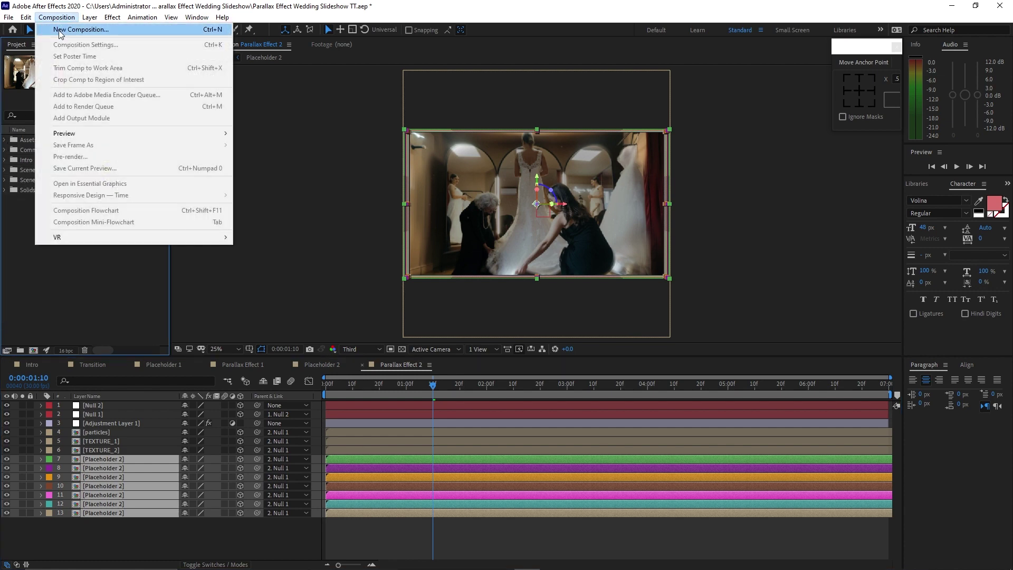
{"action": "left_click", "coordinate": [59, 30]}
{"action": "type", "text": "M"}
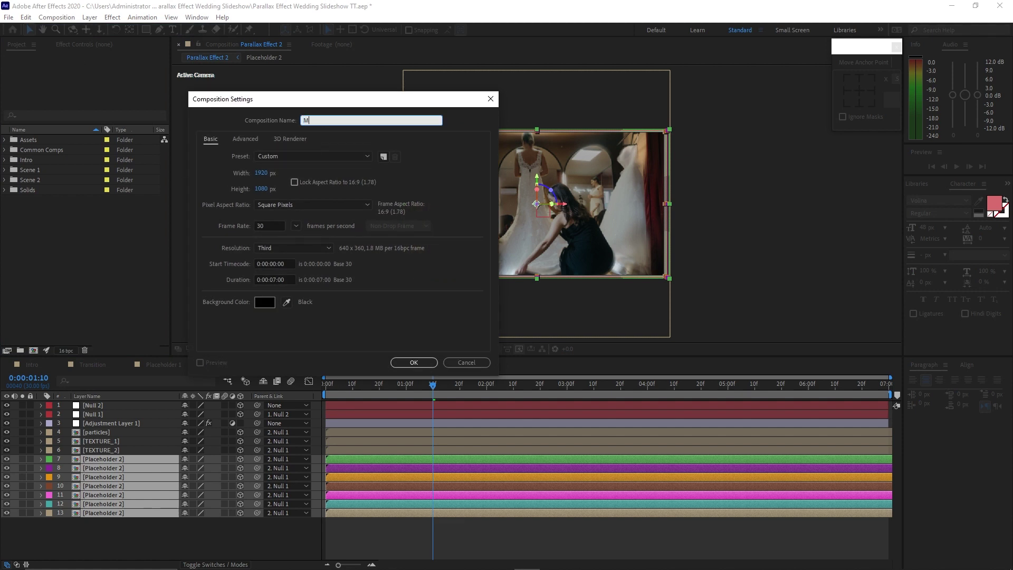
{"action": "type", "text": "ain"}
{"action": "left_click", "coordinate": [274, 279]}
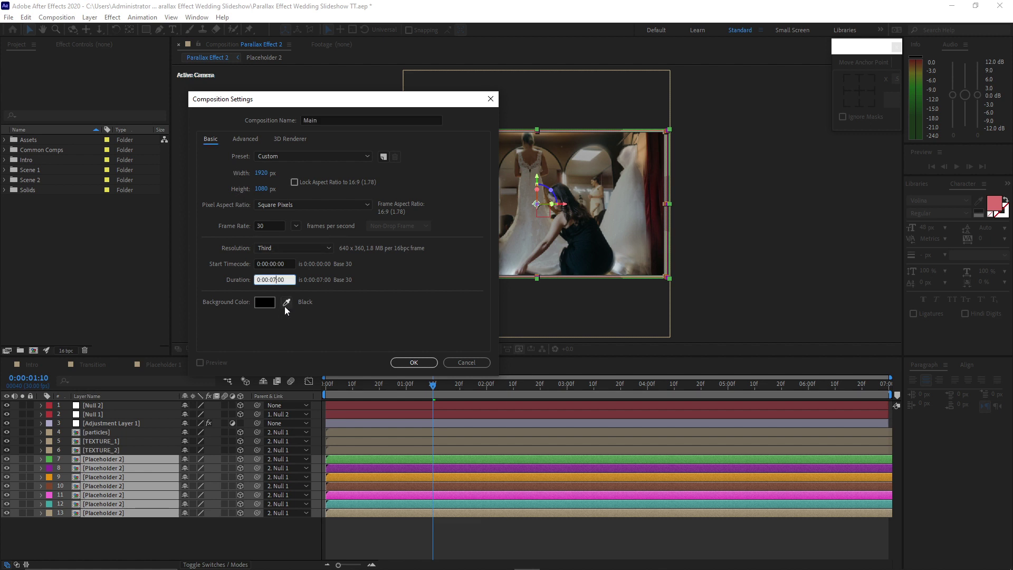
{"action": "key", "text": "BackSpace"}
{"action": "left_click", "coordinate": [414, 363]}
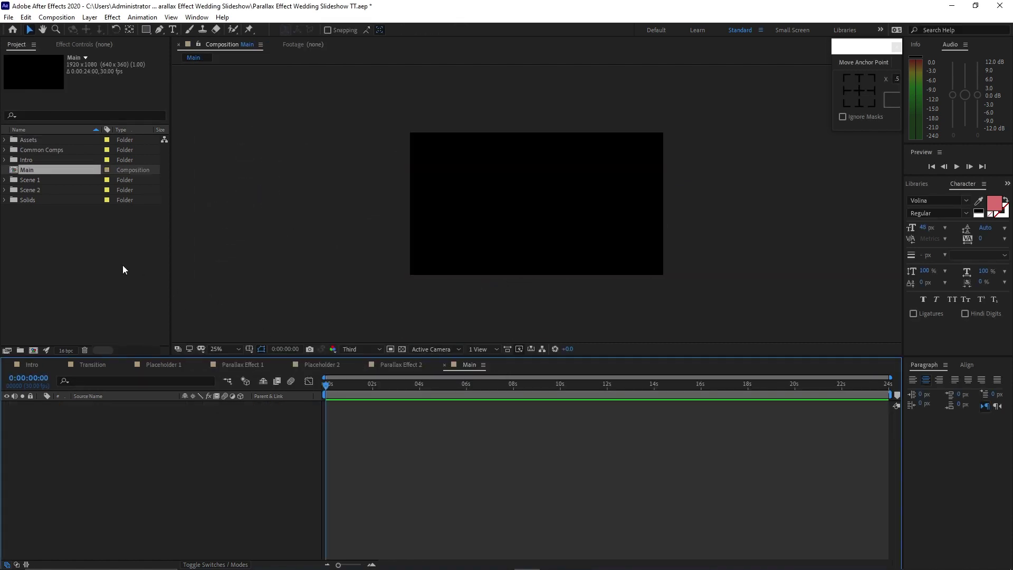
- Add the Intro composition to Main's timeline and place Parallax Effect 1 above it
{"action": "left_click", "coordinate": [4, 160]}
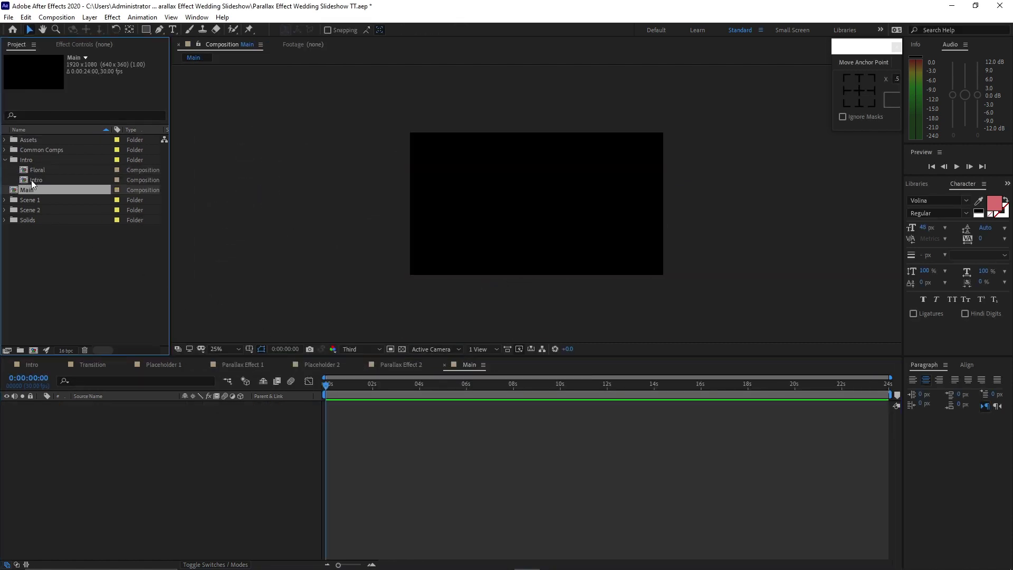
{"action": "left_click", "coordinate": [31, 180]}
{"action": "left_click_drag", "start_coordinate": [30, 179], "coordinate": [77, 417]}
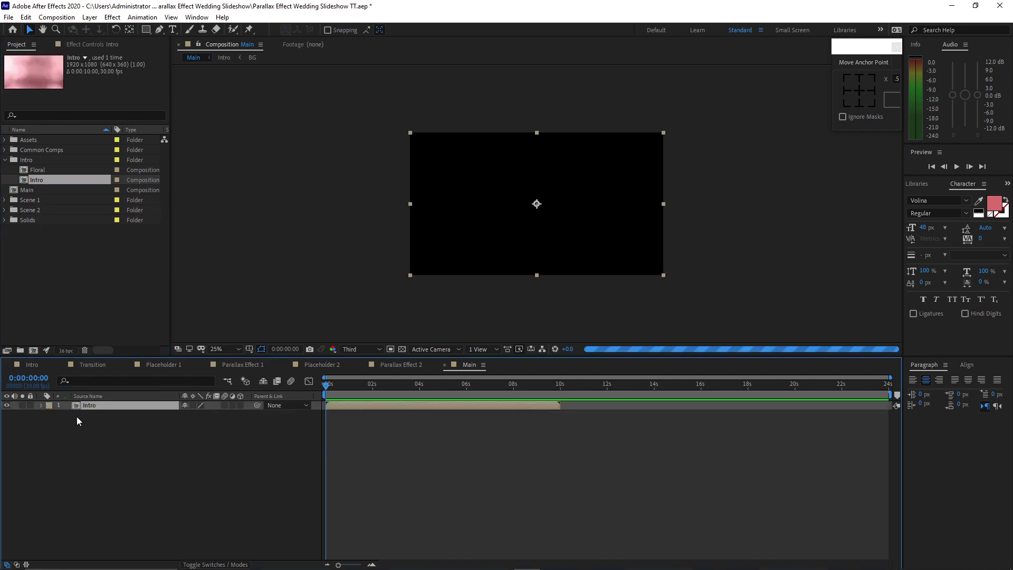
{"action": "left_click", "coordinate": [4, 199]}
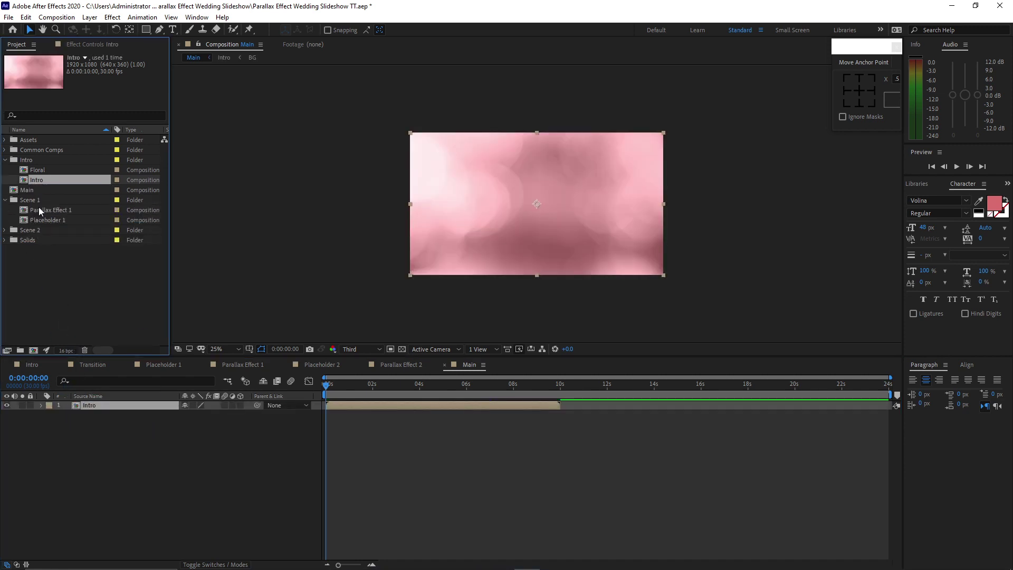
{"action": "left_click", "coordinate": [40, 210]}
{"action": "left_click_drag", "start_coordinate": [55, 268], "coordinate": [80, 406]}
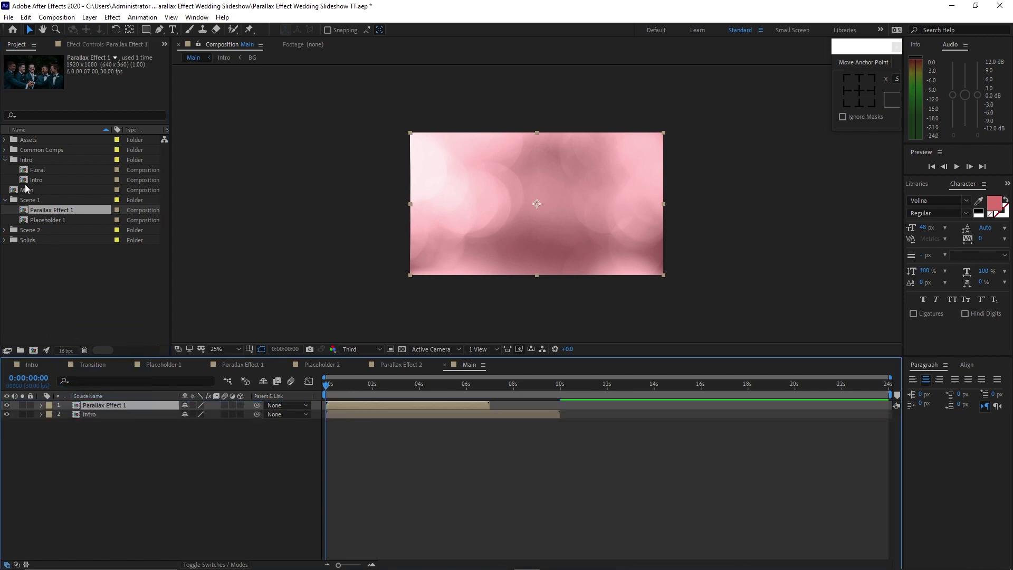
- Add the Transition composition from Common Comps beneath Parallax Effect 1 in Main and place a duplicate of it above Parallax Effect 1
{"action": "left_click", "coordinate": [5, 150]}
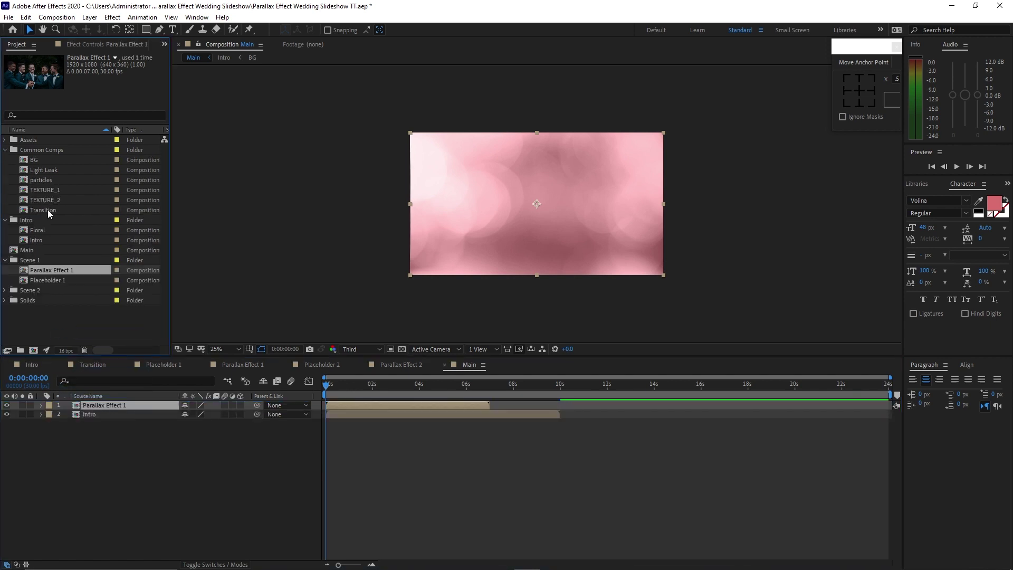
{"action": "left_click_drag", "start_coordinate": [47, 210], "coordinate": [104, 417]}
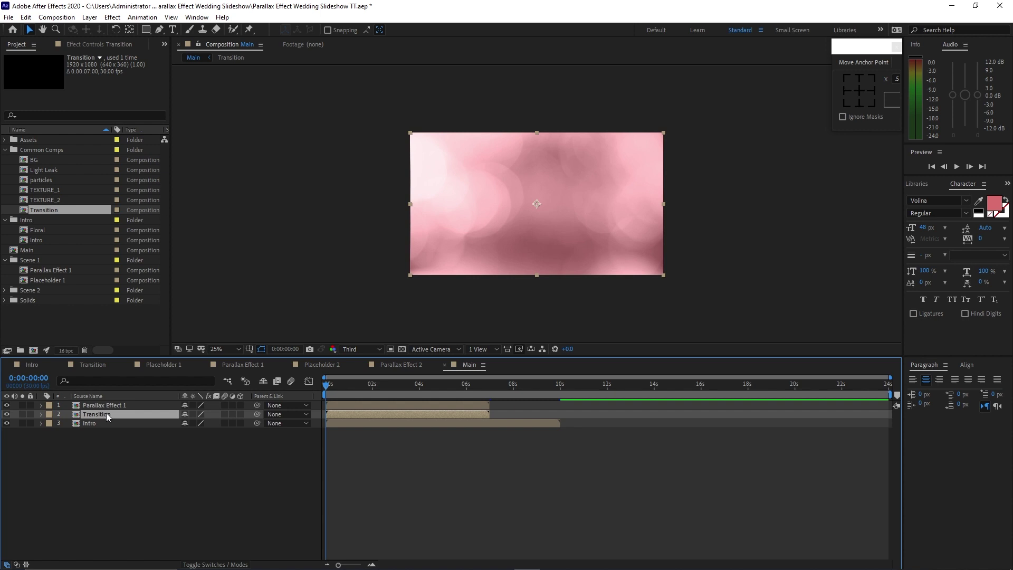
{"action": "key", "text": "ctrl+d"}
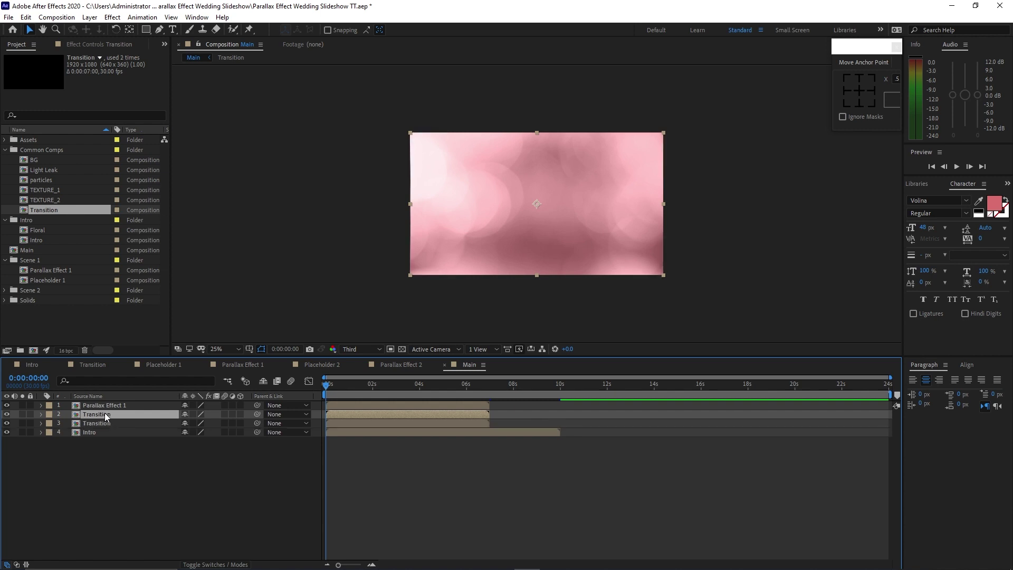
{"action": "left_click_drag", "start_coordinate": [106, 413], "coordinate": [101, 401]}
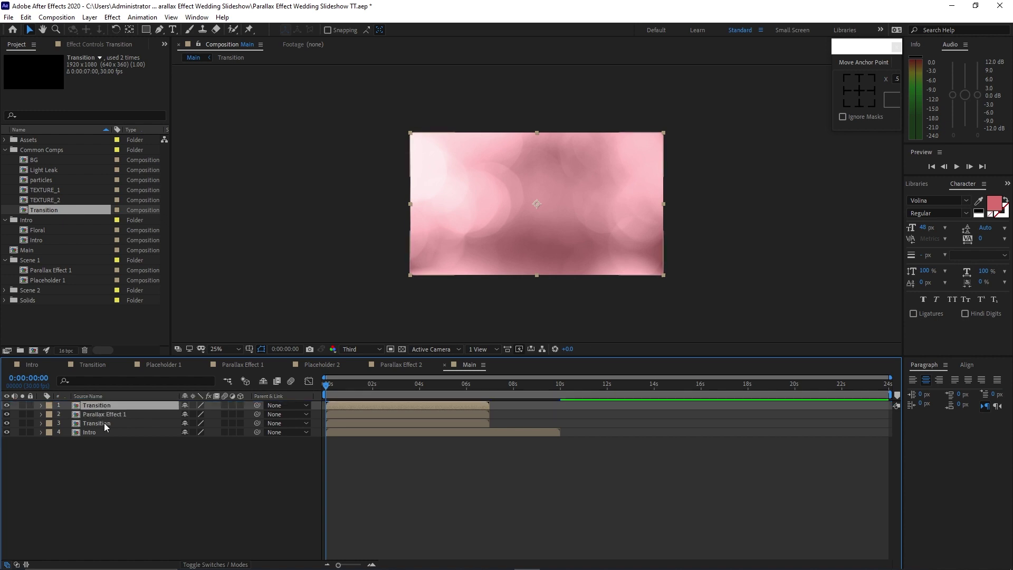
- Set Parallax Effect 1's track matte to Alpha Matte, using the Transition layer above it
{"action": "left_click", "coordinate": [104, 423]}
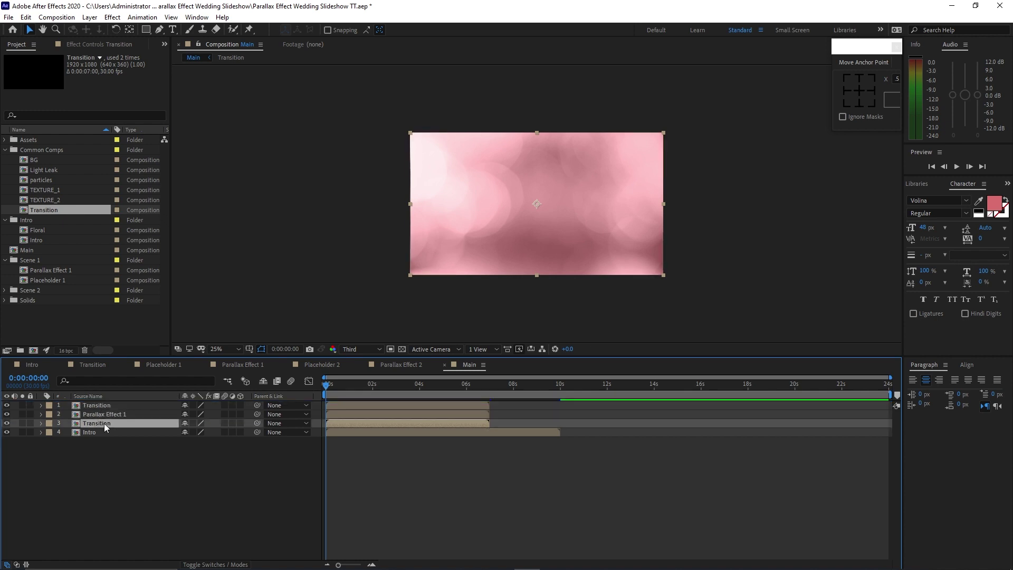
{"action": "left_click", "coordinate": [101, 409]}
{"action": "left_click", "coordinate": [102, 414]}
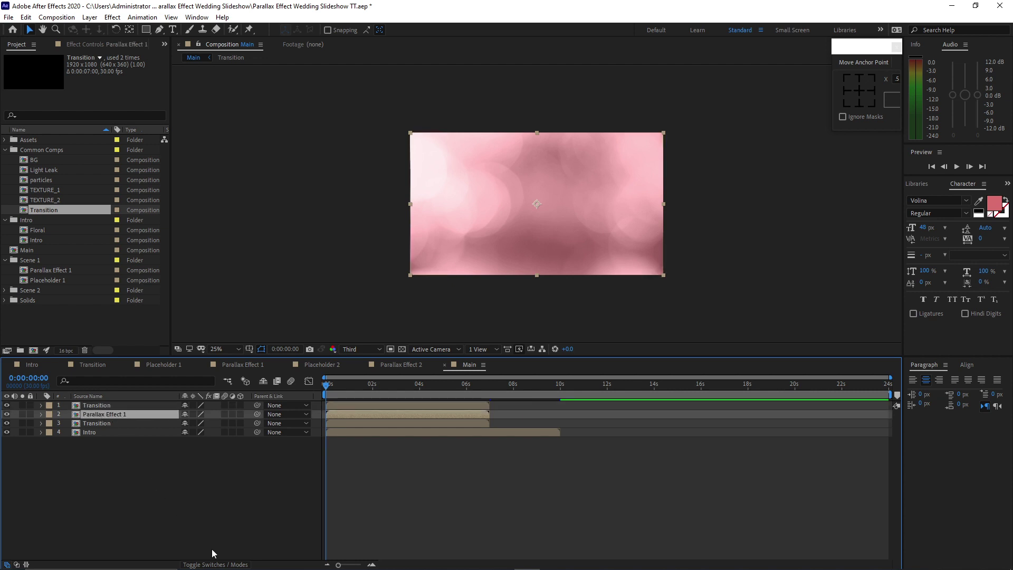
{"action": "left_click", "coordinate": [218, 564]}
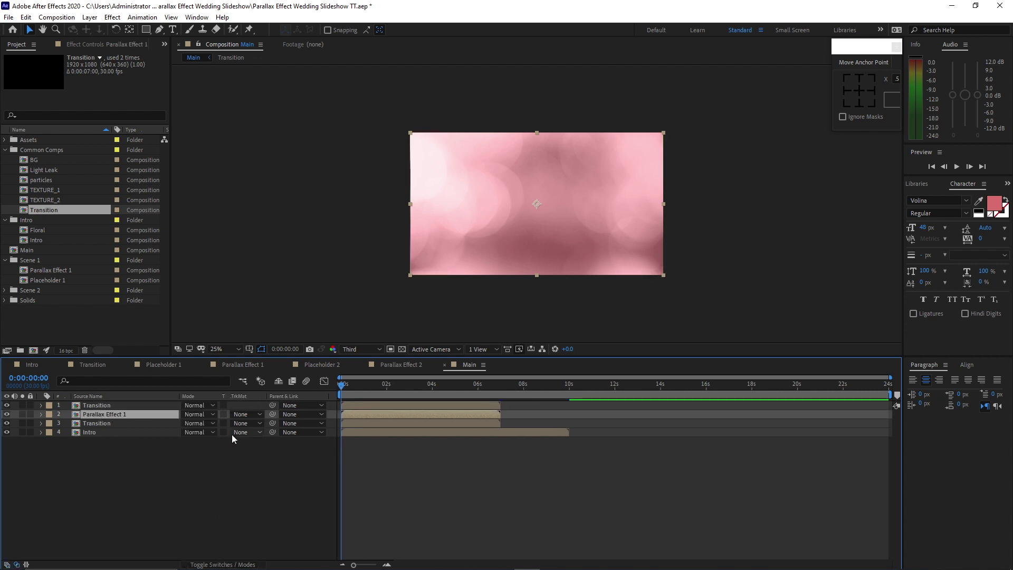
{"action": "left_click", "coordinate": [254, 415]}
{"action": "left_click", "coordinate": [280, 441]}
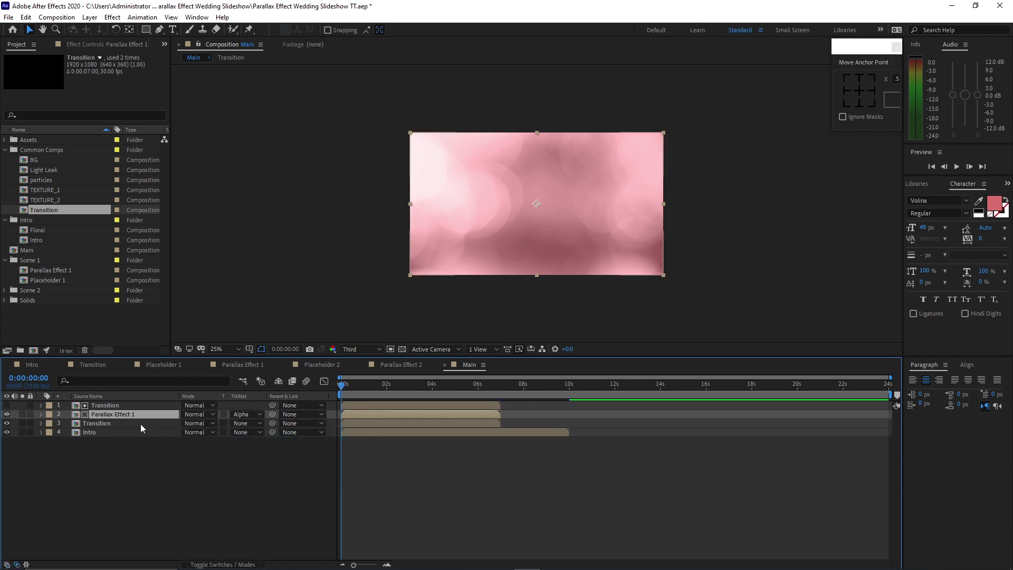
- Change the Opacity of the Transition layer beneath Parallax Effect 1
{"action": "left_click", "coordinate": [140, 423]}
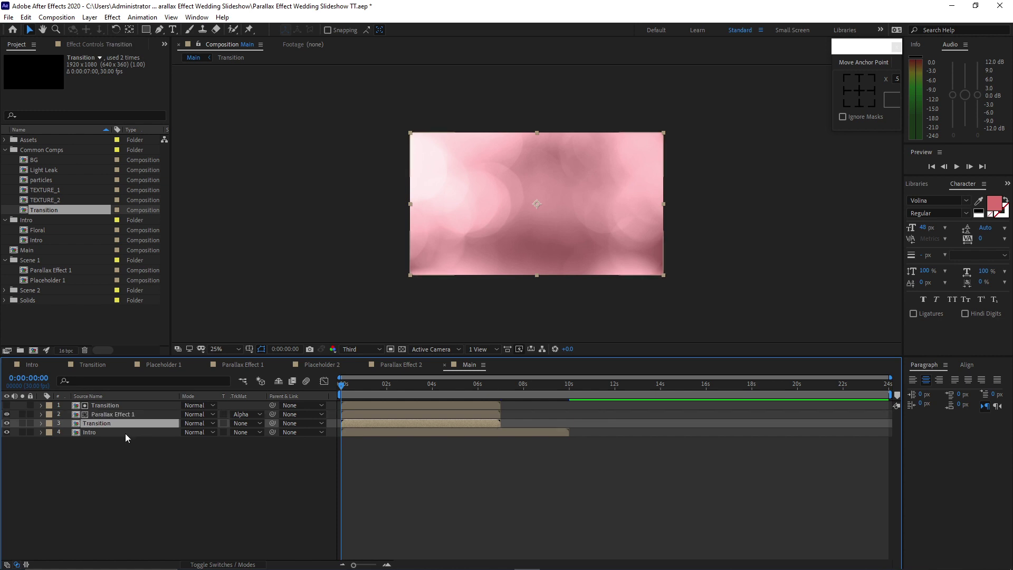
{"action": "key", "text": "t"}
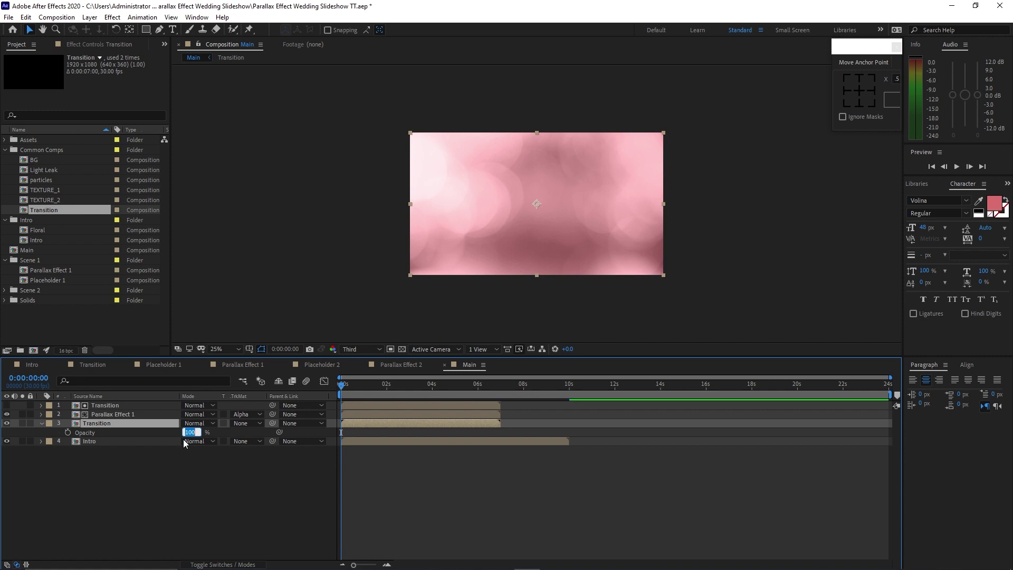
{"action": "key", "text": "Return"}
- Start Parallax Effect 1 and its matte at 0:00:08:15, with the lower Transition at 0:00:08:14, and preview Main
{"action": "left_click_drag", "start_coordinate": [341, 432], "coordinate": [534, 391]}
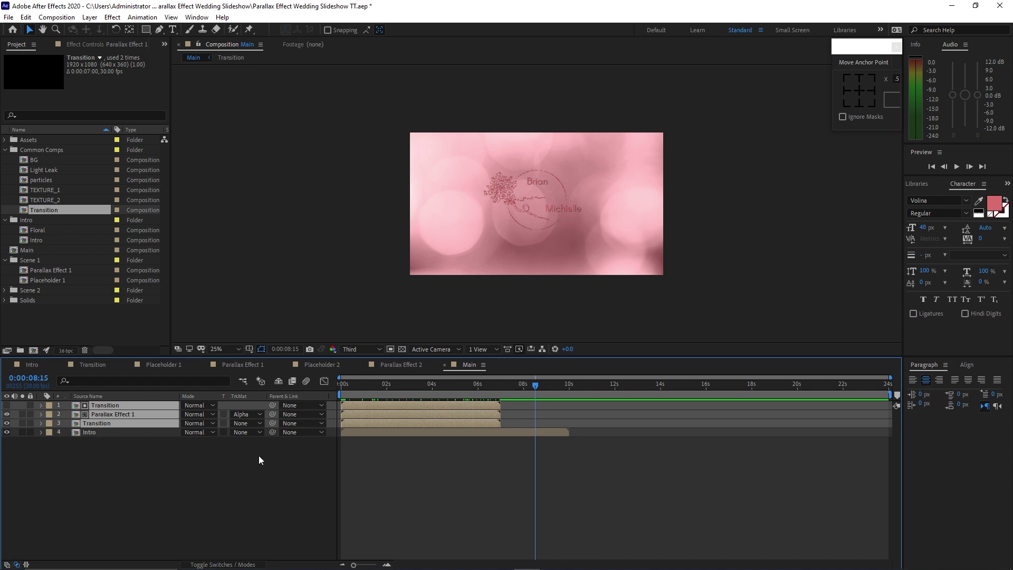
{"action": "key", "text": "bracketleft"}
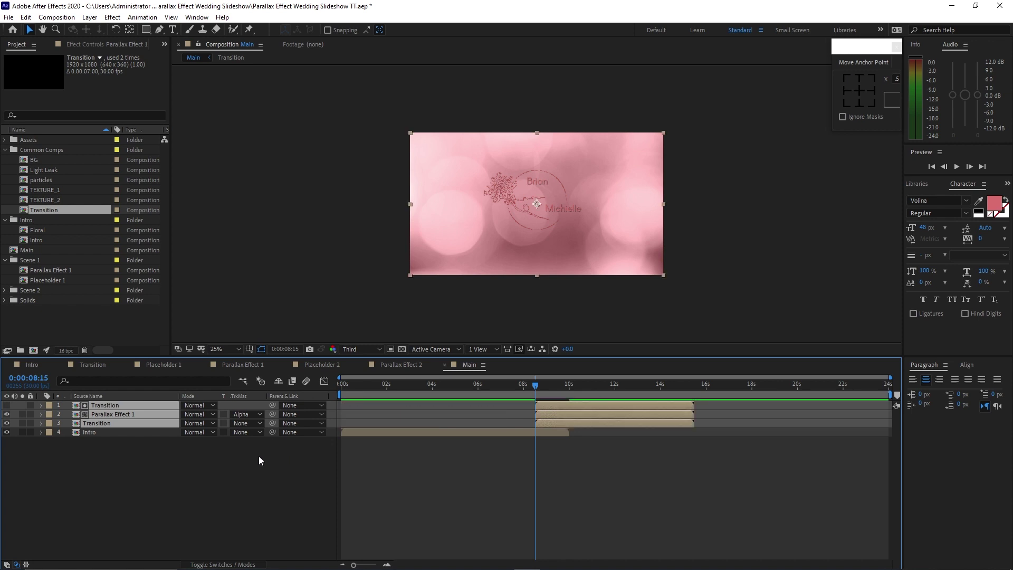
{"action": "key", "text": "Page_Up"}
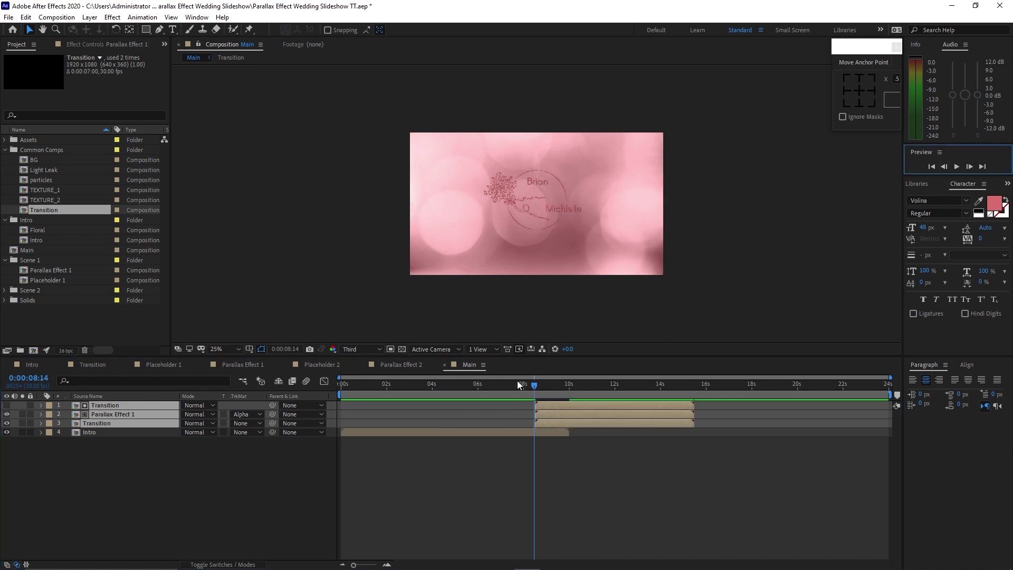
{"action": "left_click", "coordinate": [135, 423]}
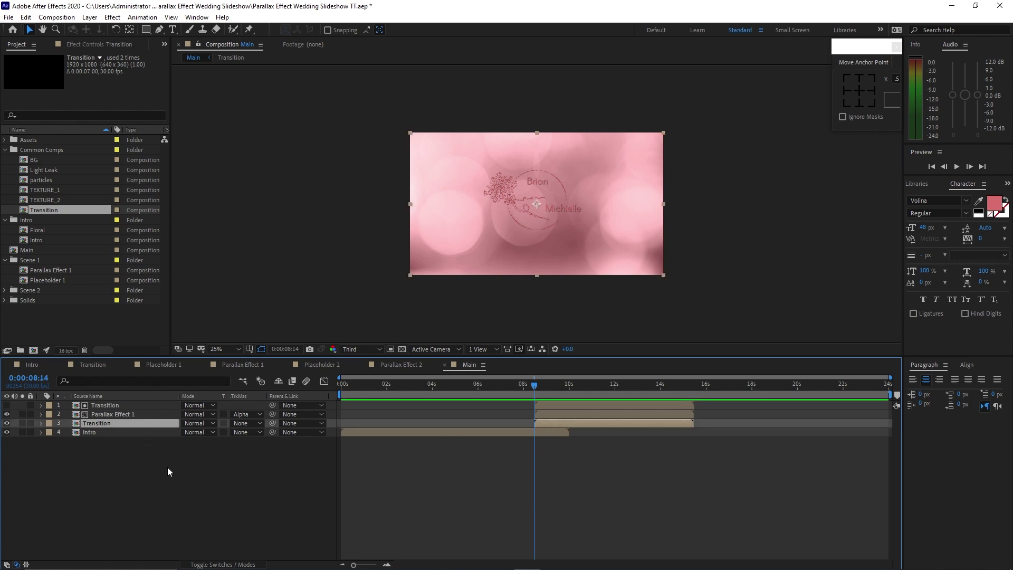
{"action": "left_click", "coordinate": [956, 167]}
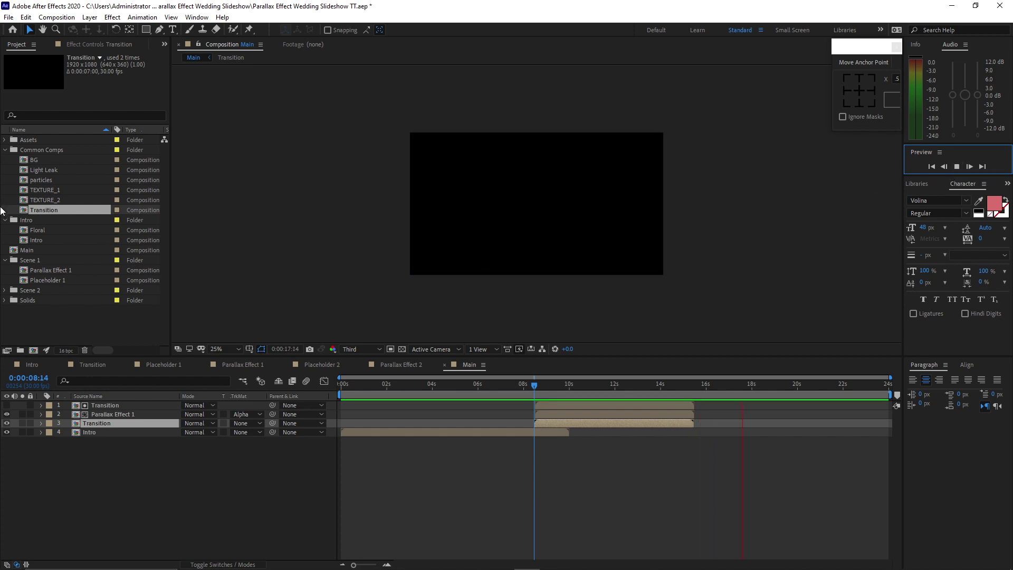
- Add Parallax Effect 2 from Scene 2 at the top of Main, with one Transition layer beneath it and a duplicate above
{"action": "left_click", "coordinate": [5, 291]}
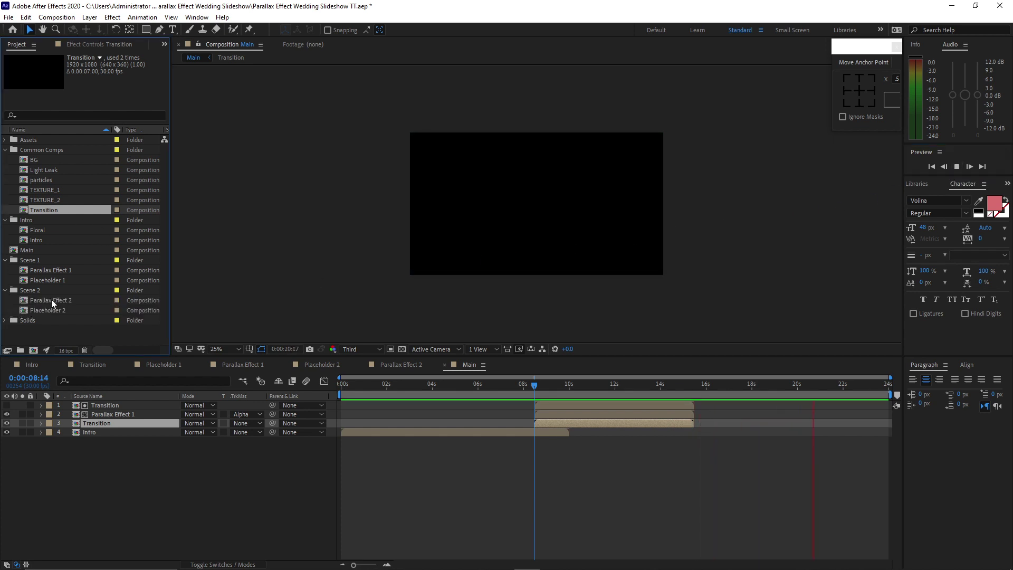
{"action": "left_click_drag", "start_coordinate": [50, 299], "coordinate": [66, 401]}
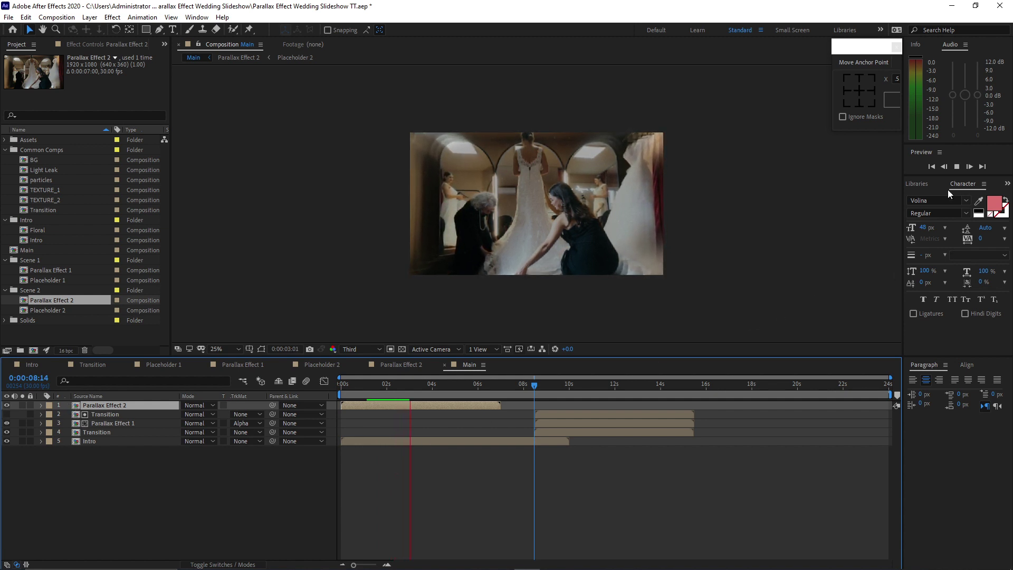
{"action": "left_click", "coordinate": [955, 169]}
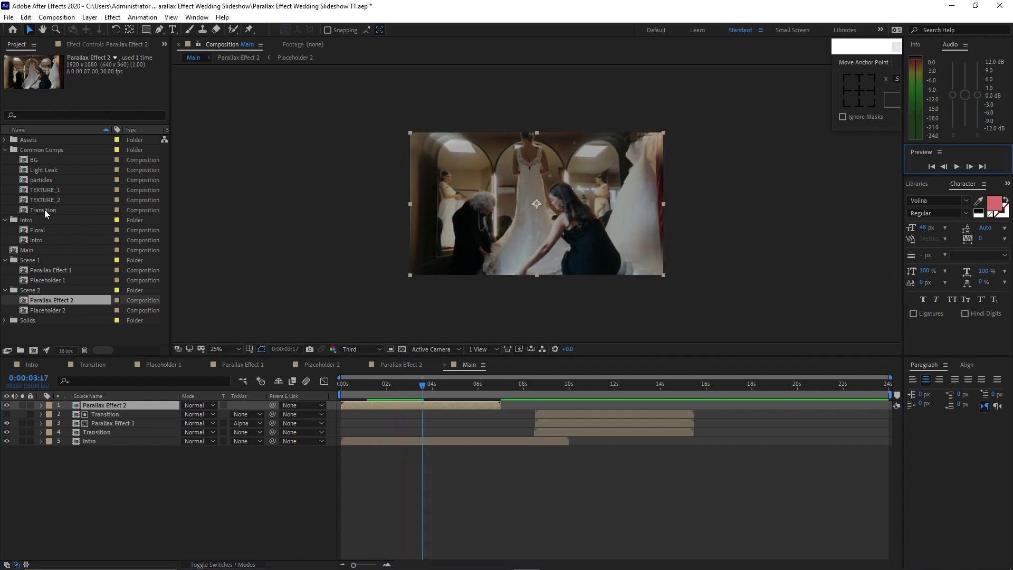
{"action": "left_click_drag", "start_coordinate": [45, 210], "coordinate": [95, 411]}
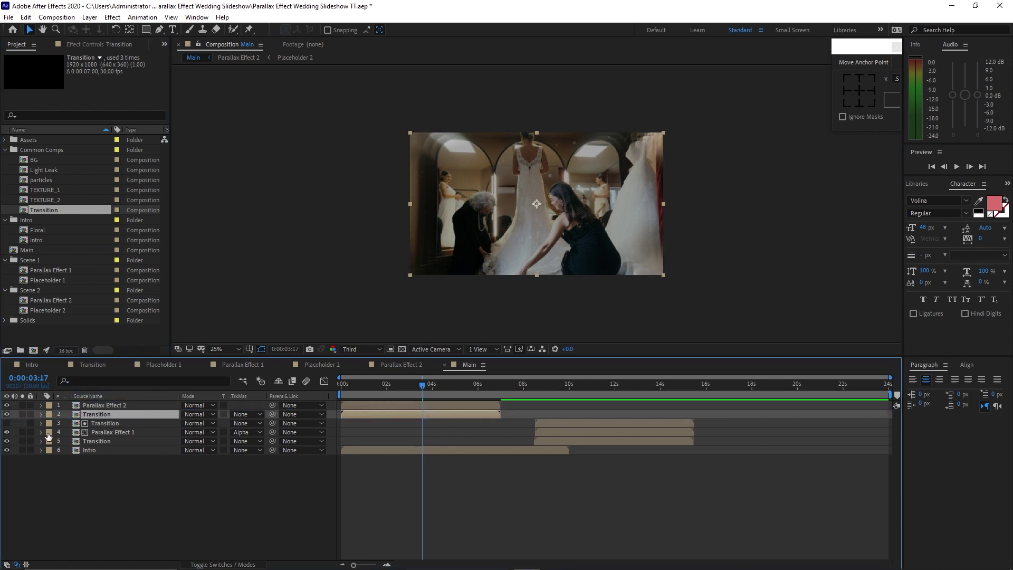
{"action": "key", "text": "ctrl+d"}
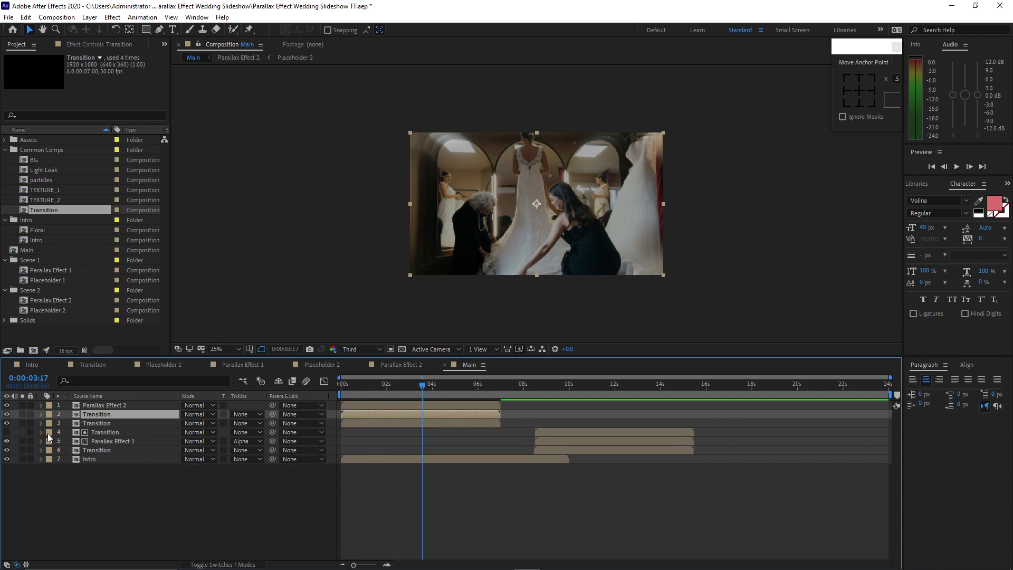
{"action": "left_click_drag", "start_coordinate": [113, 415], "coordinate": [105, 404]}
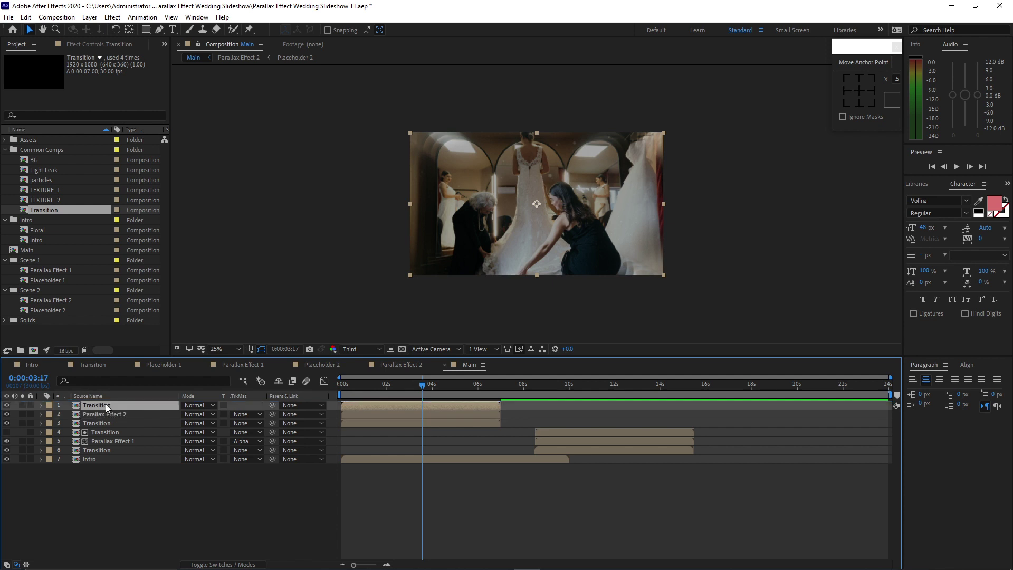
- Set Parallax Effect 2's track matte to Alpha Matte and the Opacity of the Transition layer beneath it to 30%
{"action": "left_click", "coordinate": [238, 414]}
{"action": "left_click", "coordinate": [244, 441]}
{"action": "left_click", "coordinate": [134, 422]}
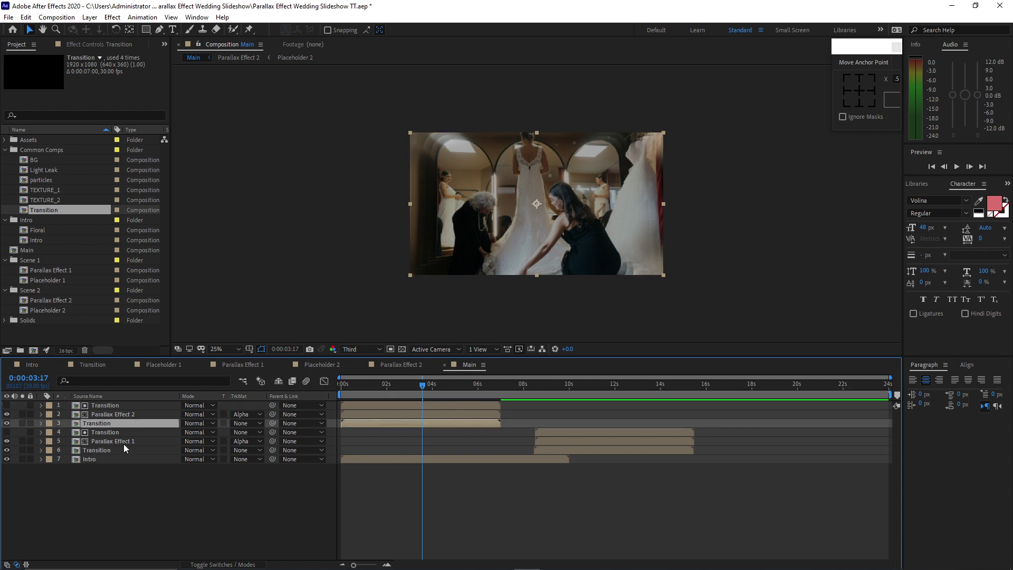
{"action": "key", "text": "t"}
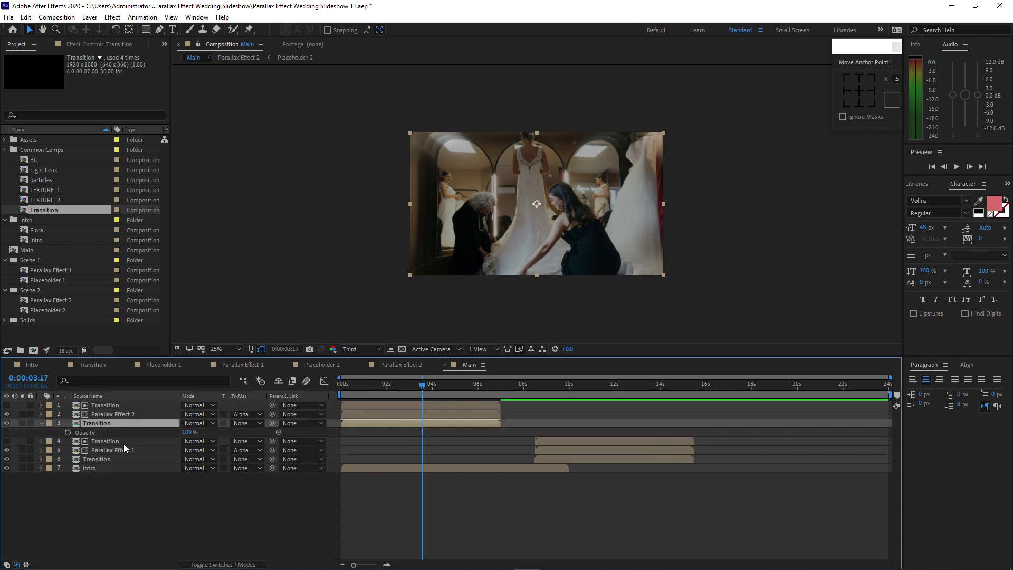
{"action": "left_click", "coordinate": [185, 432]}
{"action": "left_click", "coordinate": [46, 429]}
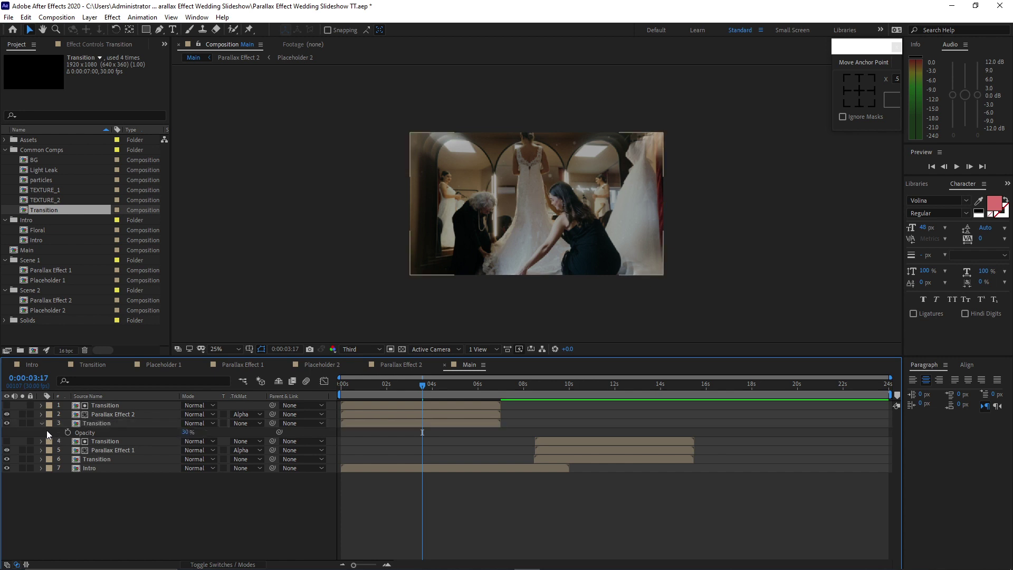
{"action": "left_click", "coordinate": [41, 423]}
- Start Parallax Effect 2 and its two Transition layers at 0:00:13:15
{"action": "left_click_drag", "start_coordinate": [64, 405], "coordinate": [86, 423]}
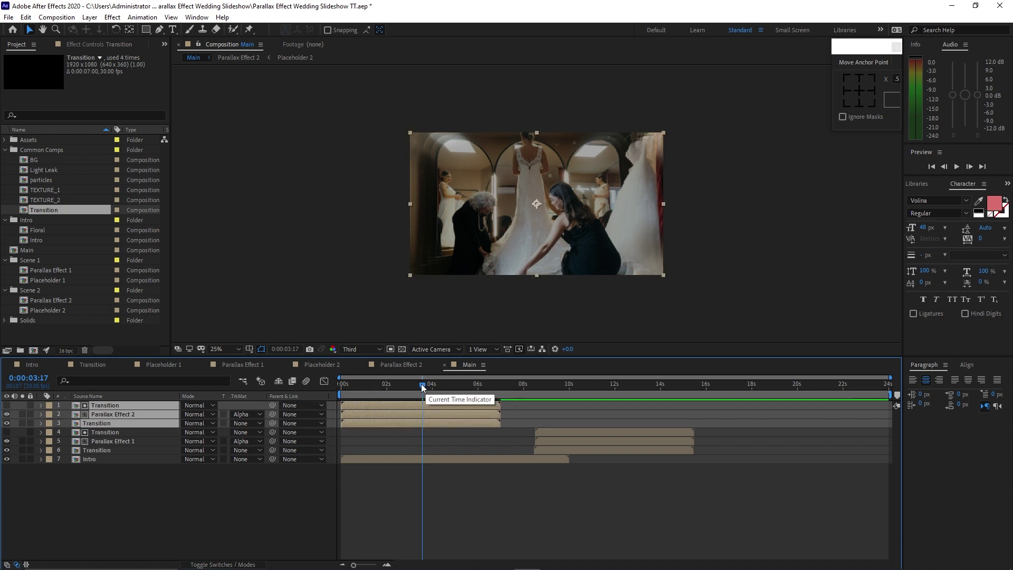
{"action": "left_click_drag", "start_coordinate": [425, 385], "coordinate": [649, 387]}
{"action": "key", "text": "bracketleft"}
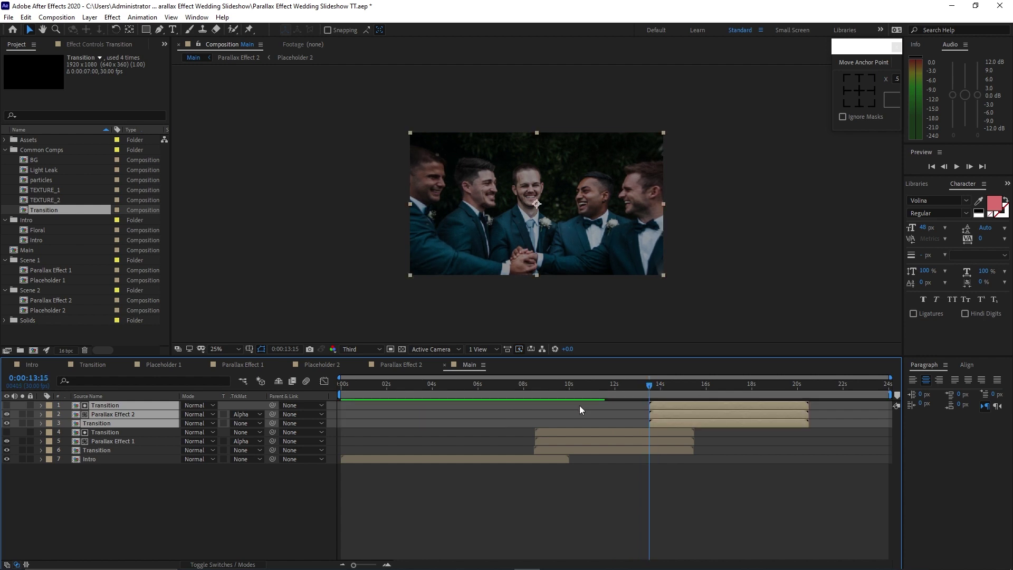
{"action": "left_click", "coordinate": [579, 409]}
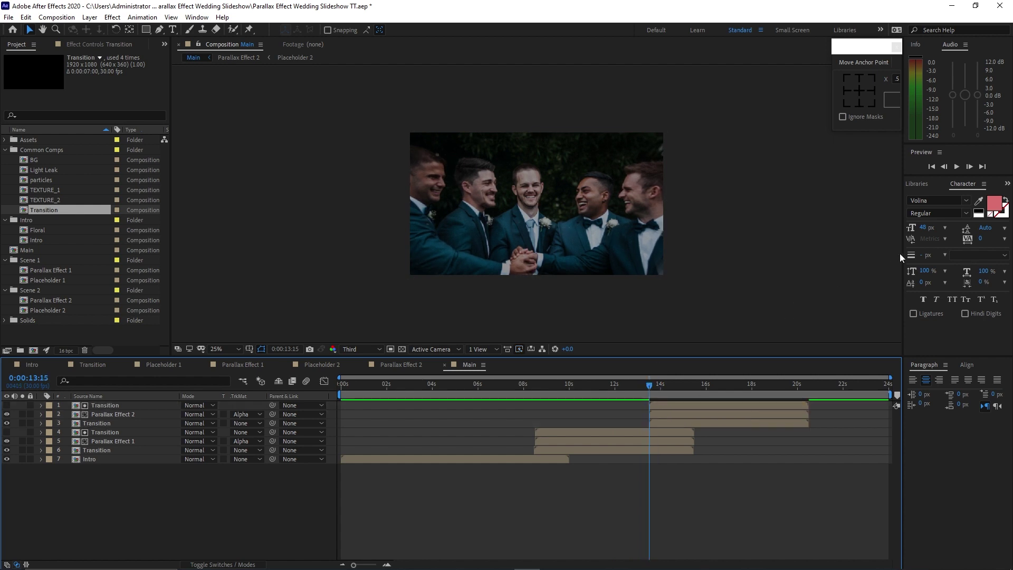
- Move the start of the Transition layer beneath Parallax Effect 2 to 0:00:13:14 and preview the change between scenes
{"action": "left_click", "coordinate": [942, 168]}
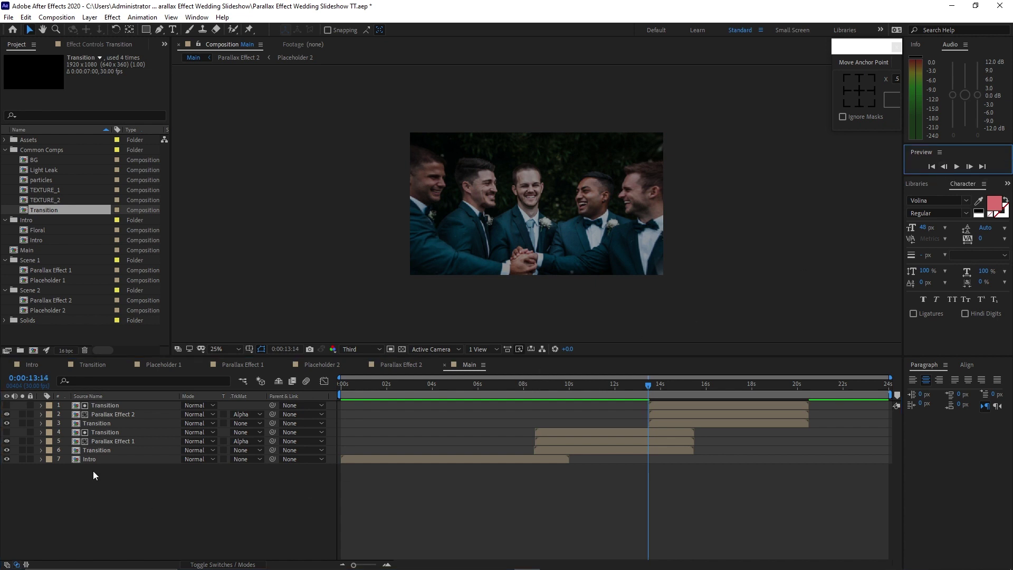
{"action": "left_click", "coordinate": [97, 424]}
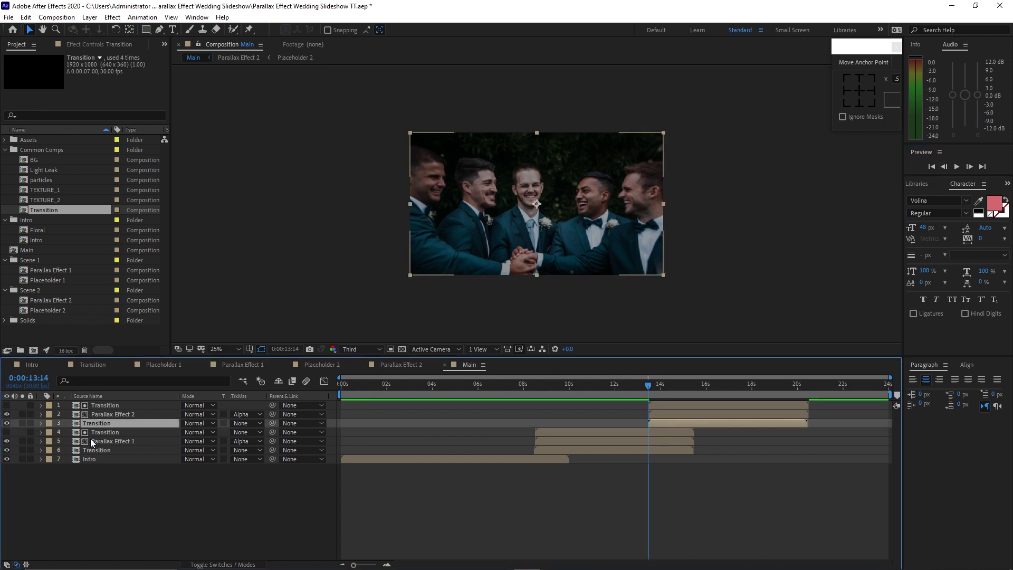
{"action": "left_click", "coordinate": [955, 167]}
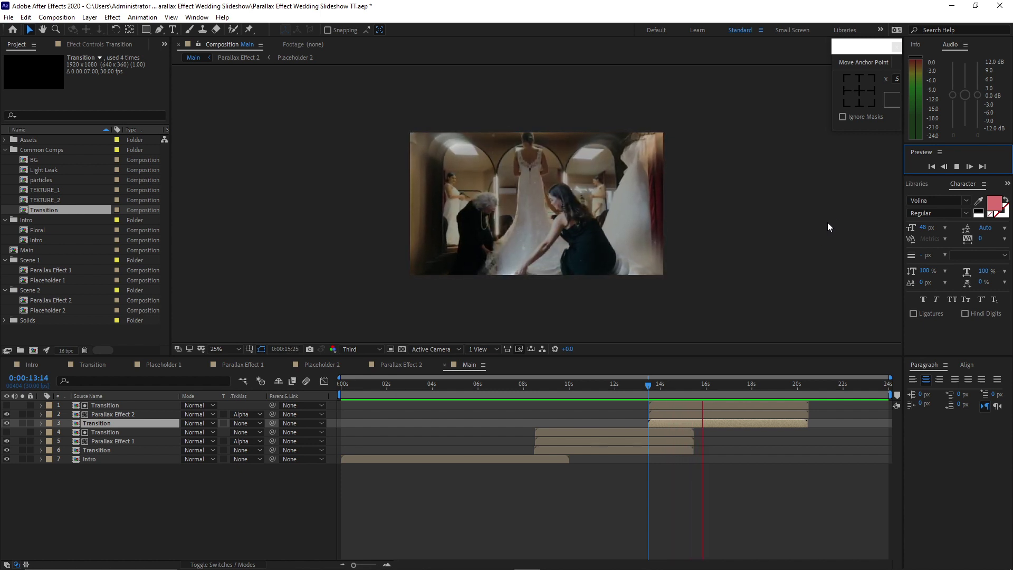
{"action": "left_click", "coordinate": [956, 167]}
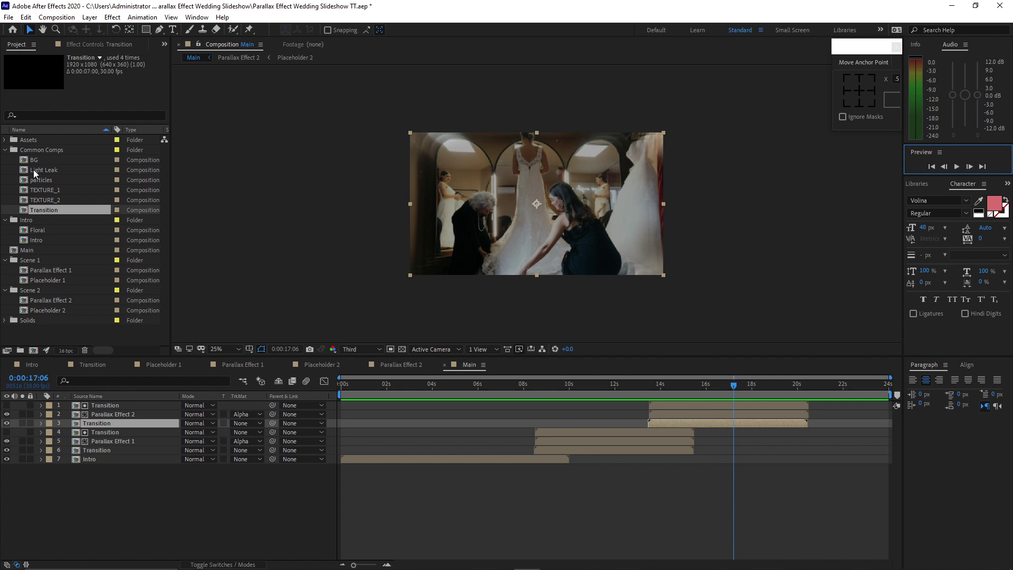
- Add the Light Leak composition as Main's top layer and set its blending mode to Add
{"action": "left_click_drag", "start_coordinate": [33, 169], "coordinate": [84, 409]}
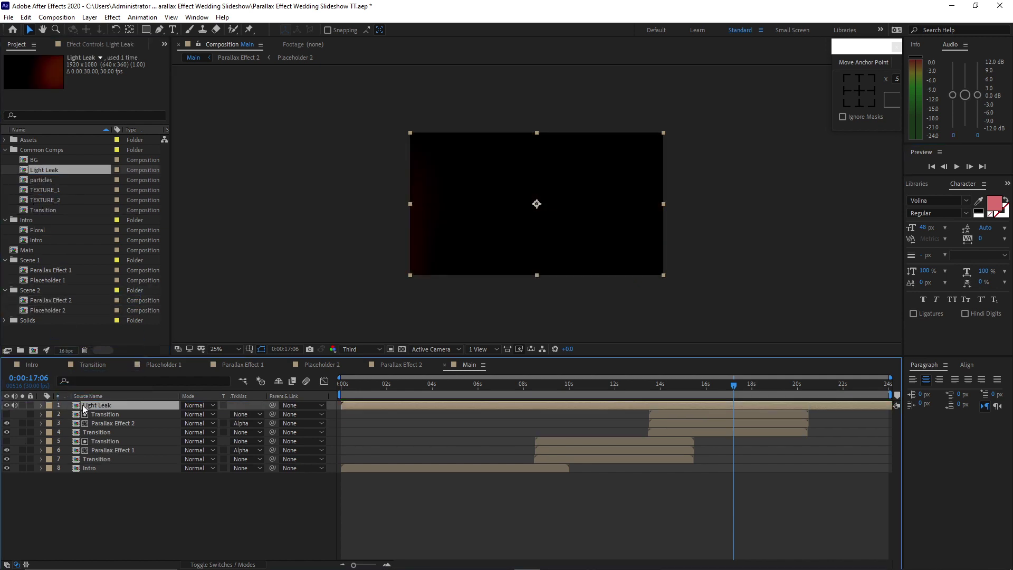
{"action": "left_click", "coordinate": [194, 407]}
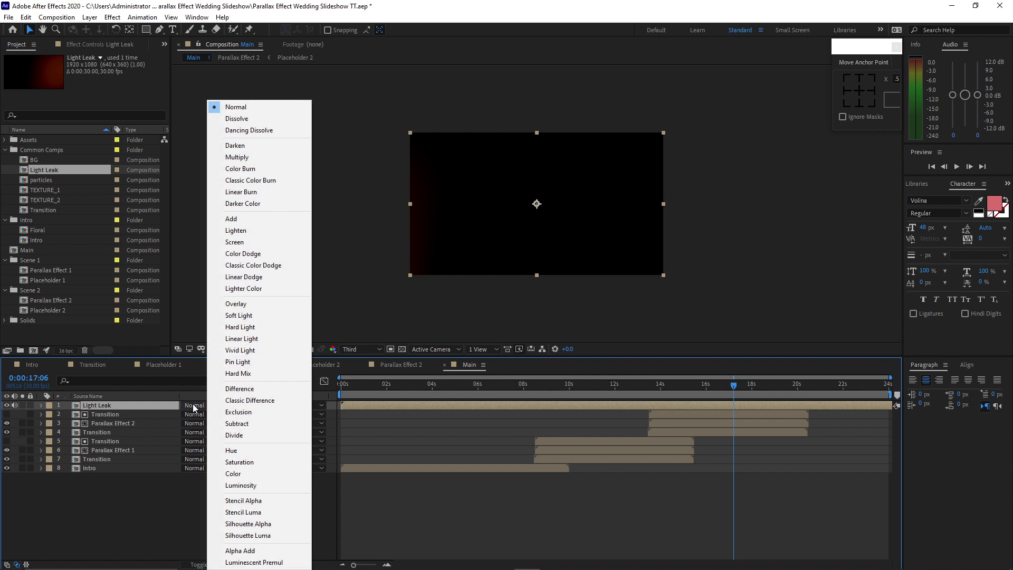
{"action": "left_click", "coordinate": [234, 220]}
- Collapse the Common Comps, Intro, Scene 1 and Scene 2 folders in the project
{"action": "left_click", "coordinate": [6, 150]}
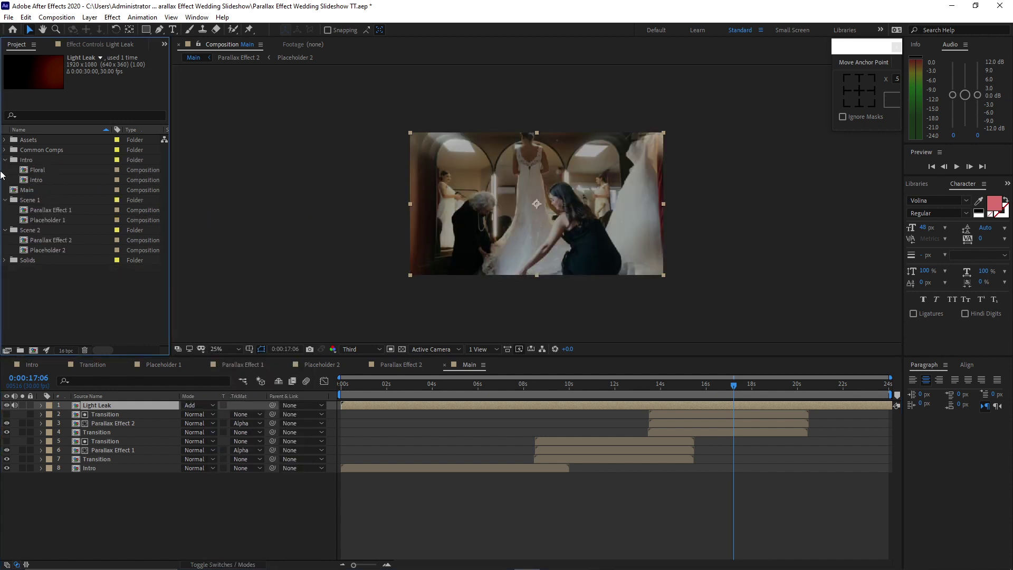
{"action": "left_click", "coordinate": [5, 159]}
{"action": "left_click", "coordinate": [4, 180]}
{"action": "left_click", "coordinate": [5, 189]}
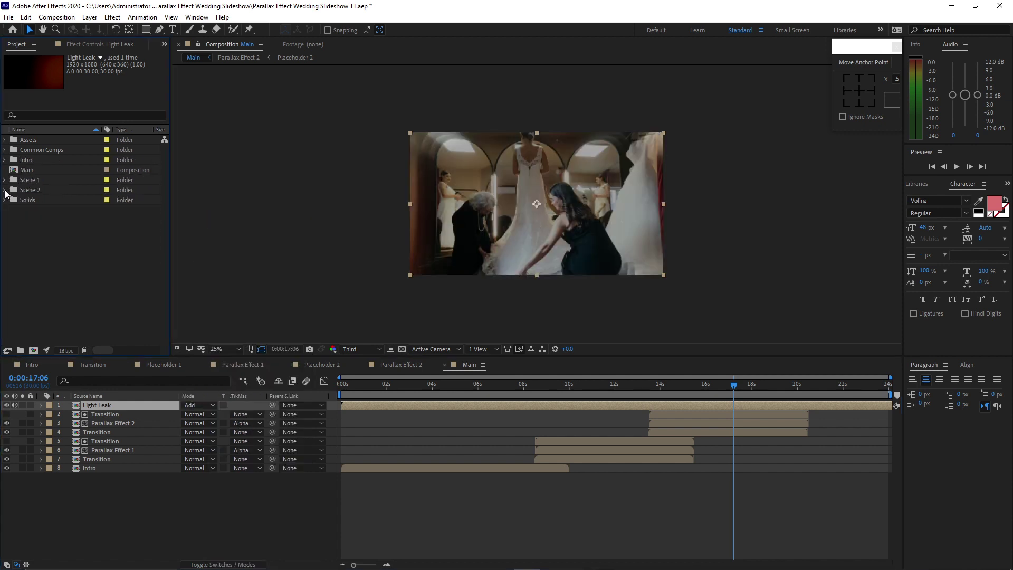
- Save the project and preview the assembled Main composition
{"action": "left_click", "coordinate": [8, 17]}
{"action": "left_click", "coordinate": [65, 236]}
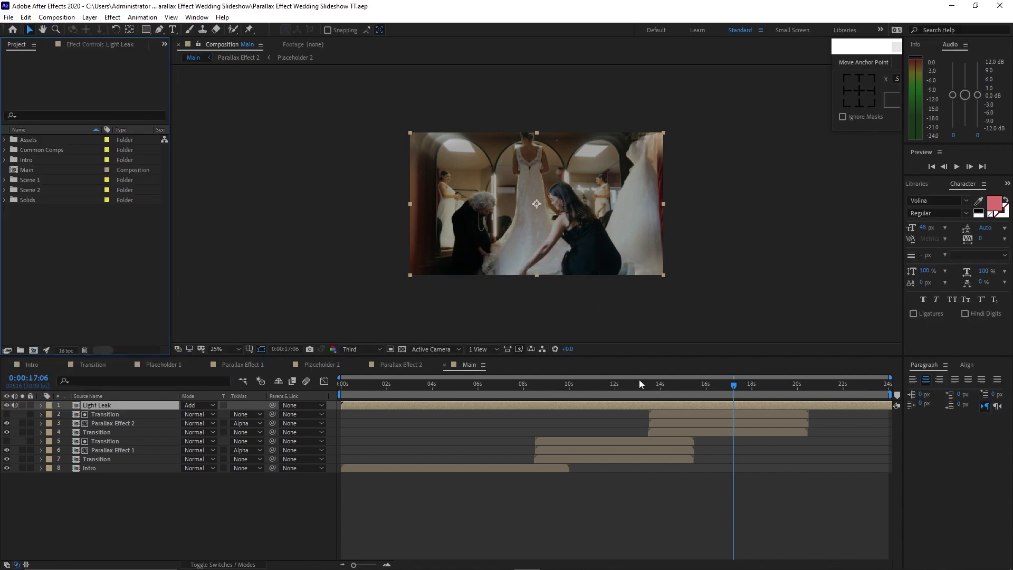
{"action": "left_click", "coordinate": [955, 167]}
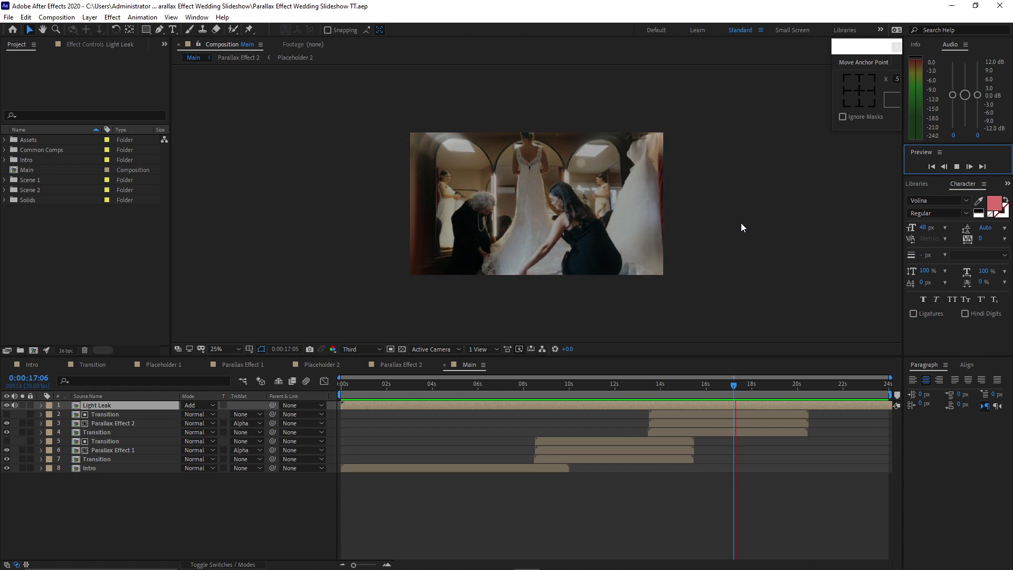
{"action": "left_click", "coordinate": [956, 166]}
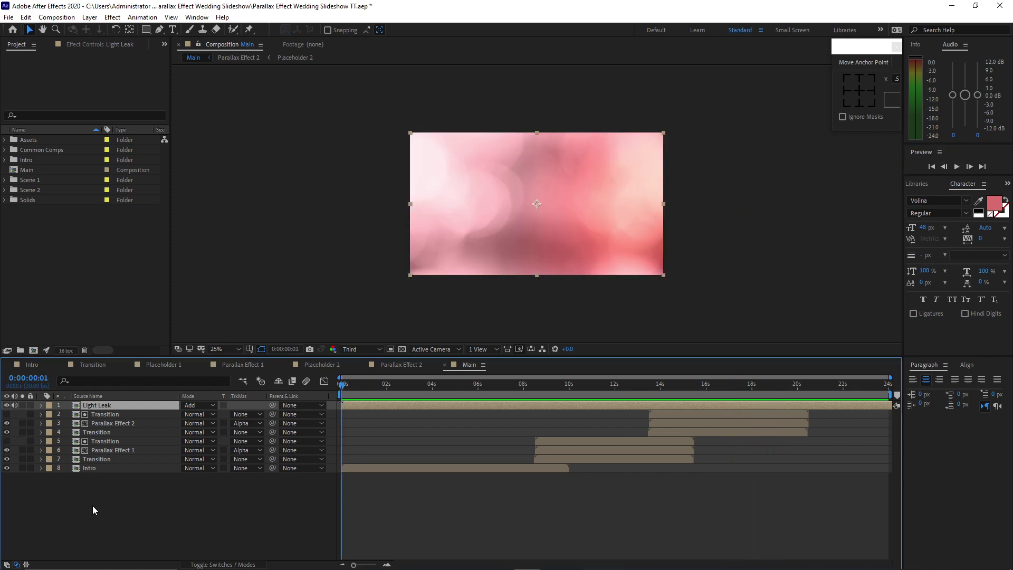
- Set the Light Leak layer's opacity to 50% and preview the Main composition from the beginning
{"action": "key", "text": "t"}
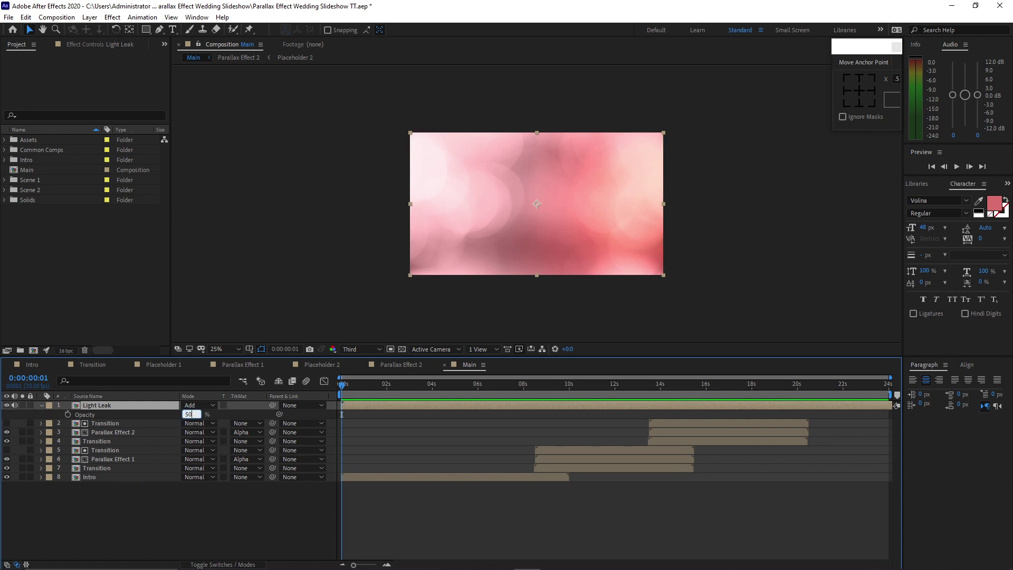
{"action": "left_click", "coordinate": [41, 405]}
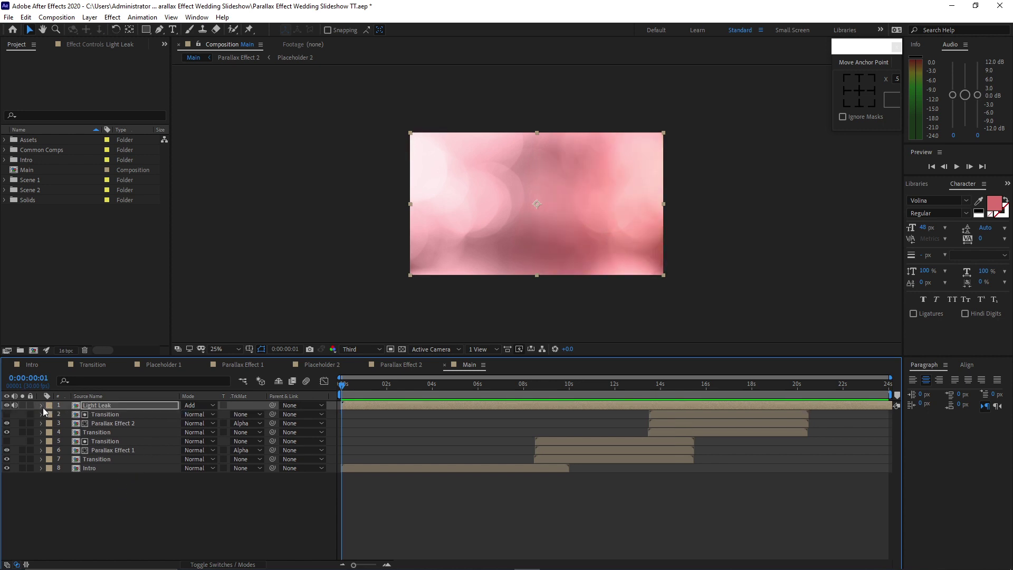
{"action": "left_click", "coordinate": [956, 166]}
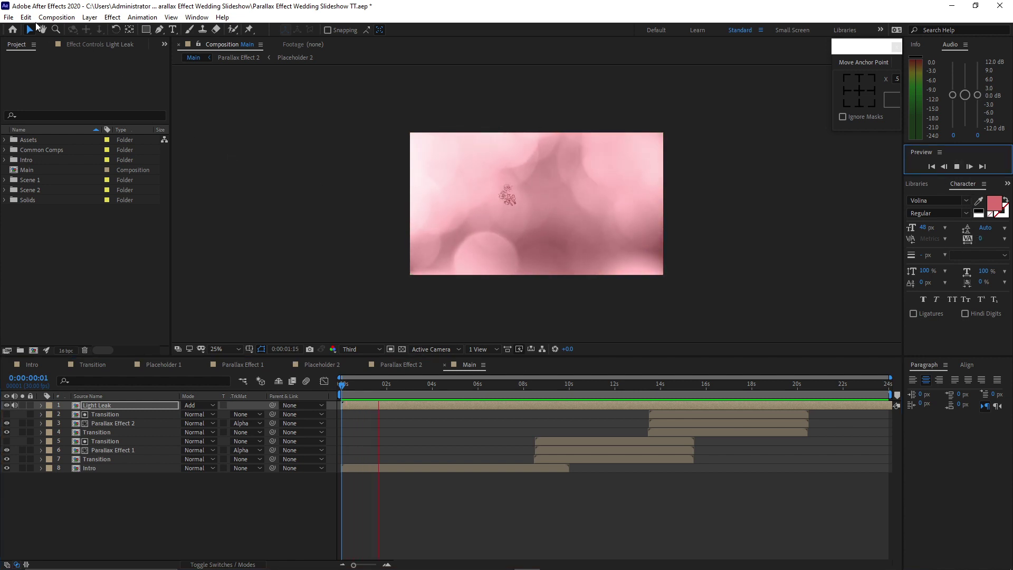
- Save the project with the adjusted Light Leak overlay
{"action": "left_click", "coordinate": [8, 17]}
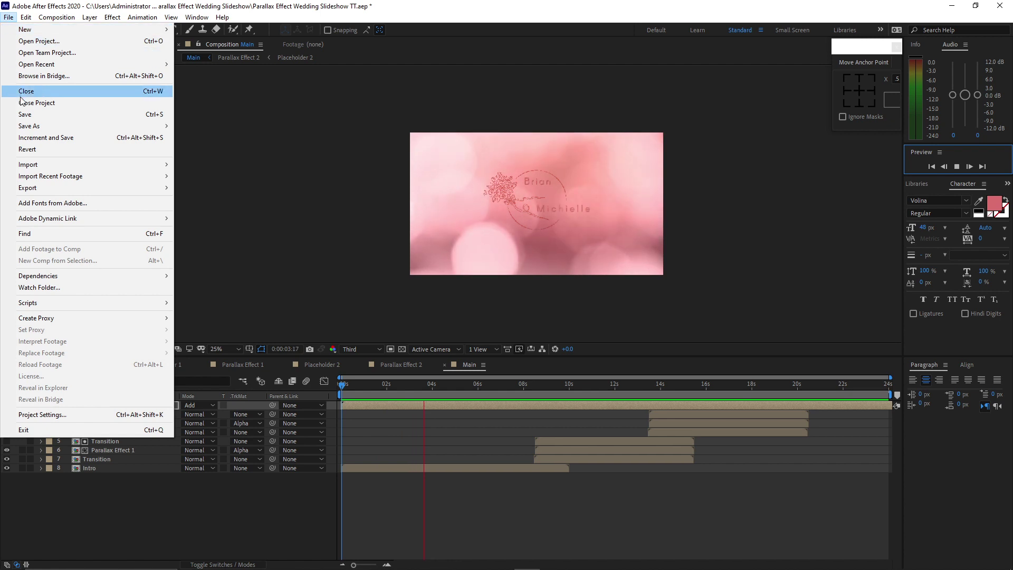
{"action": "left_click", "coordinate": [26, 117]}
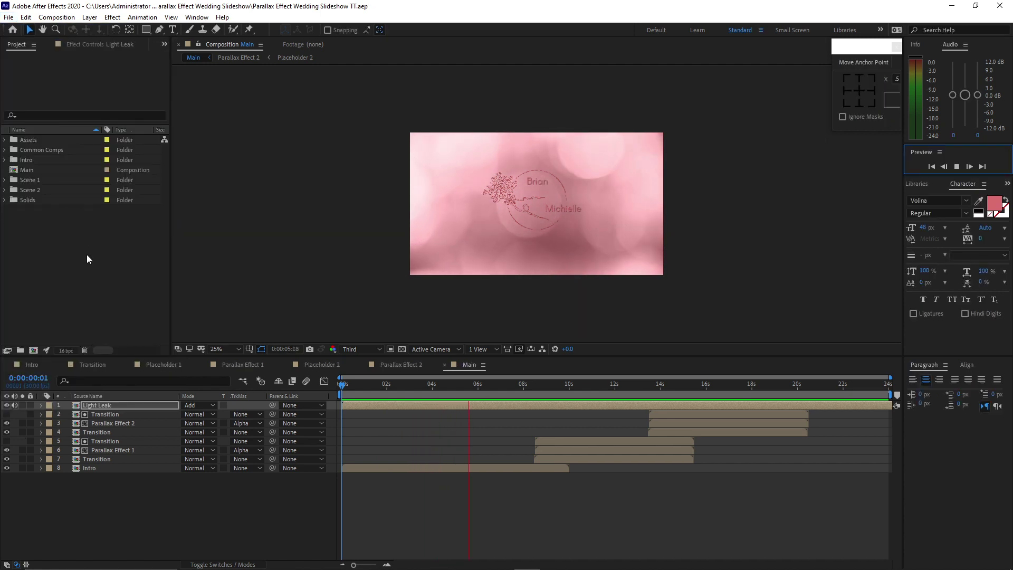